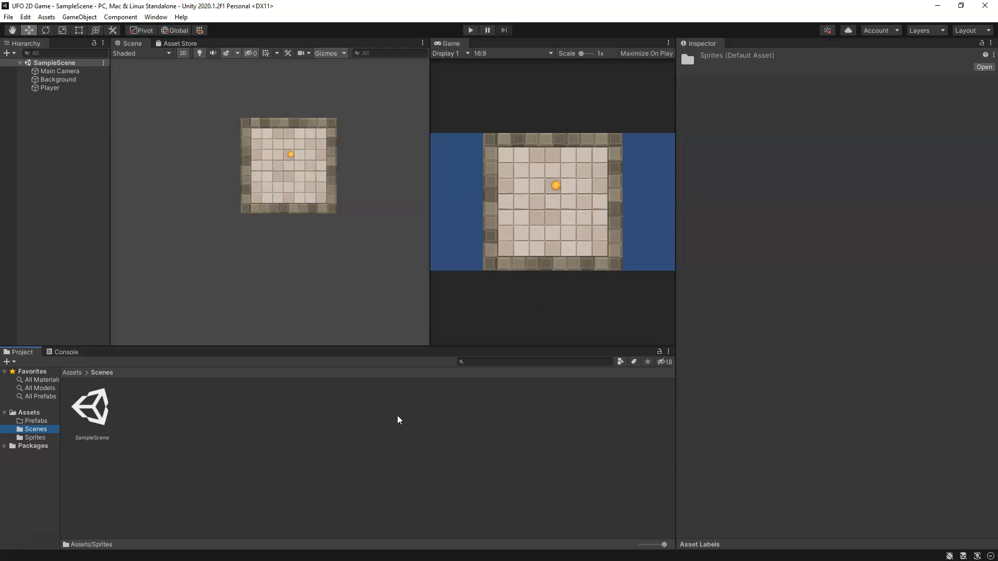
Create a new scene named MainMenu in the Scenes folder
{"action": "right_click", "coordinate": [183, 438]}
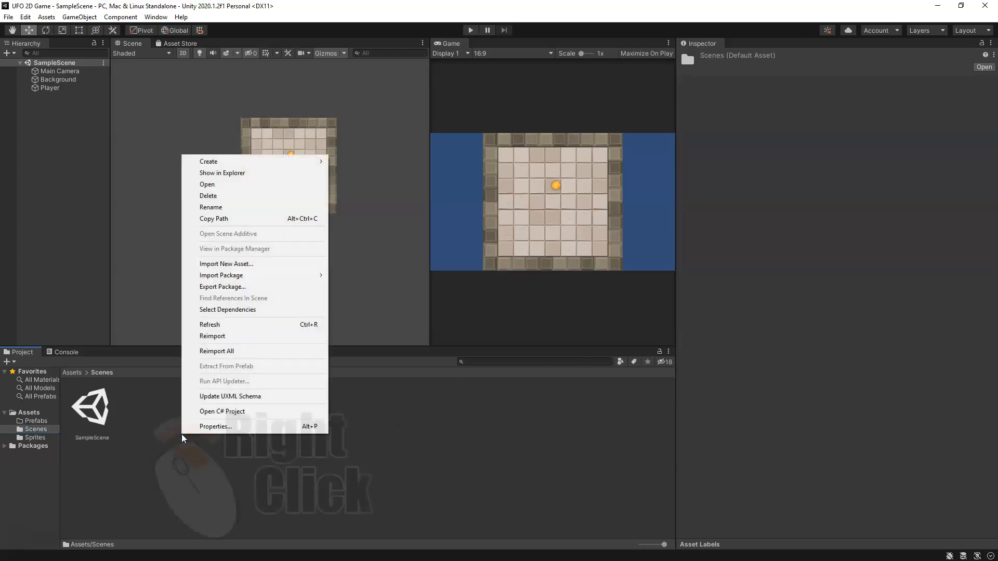
{"action": "mouse_move", "coordinate": [265, 166]}
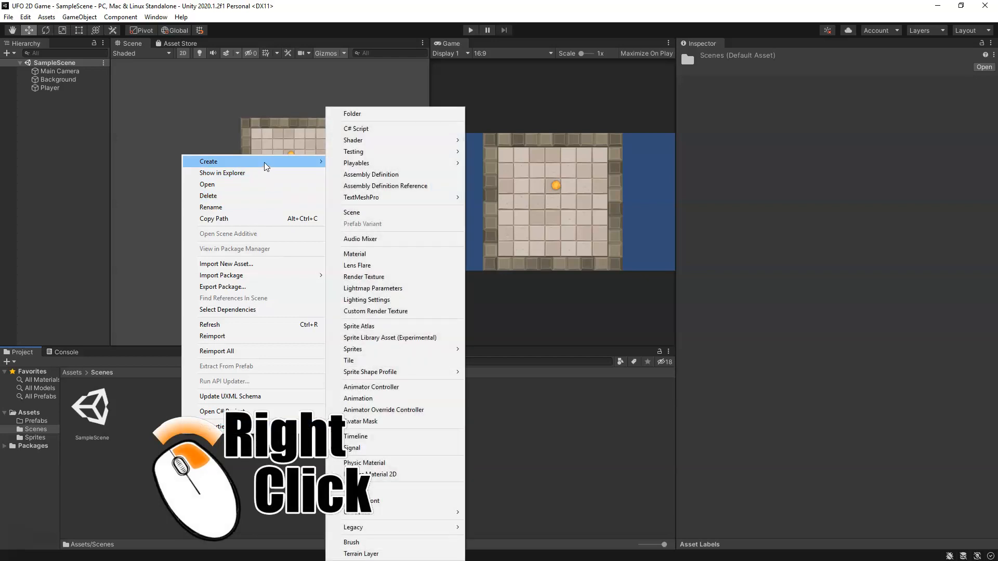
{"action": "left_click", "coordinate": [366, 213]}
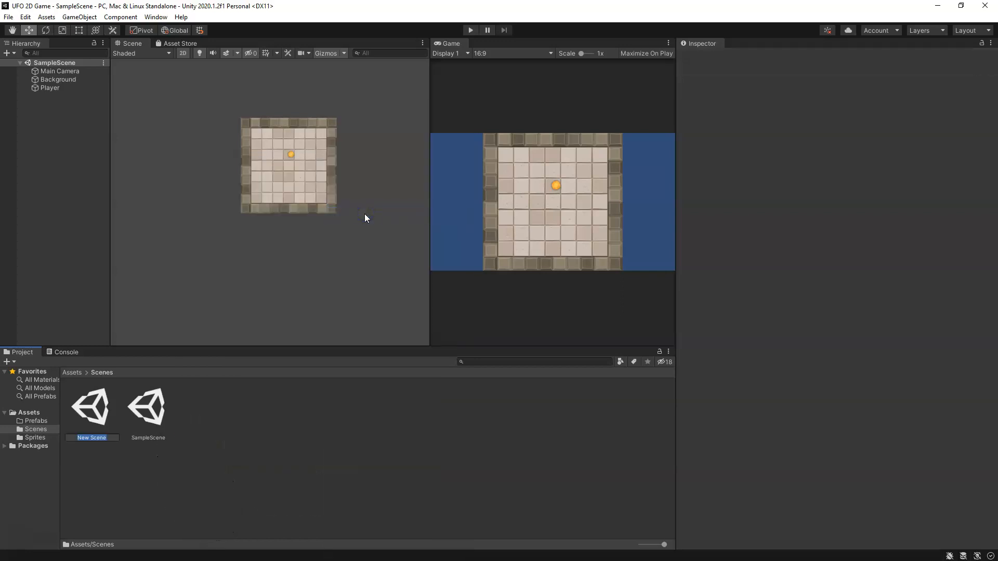
{"action": "type", "text": "MainMenu"}
{"action": "key", "text": "Return"}
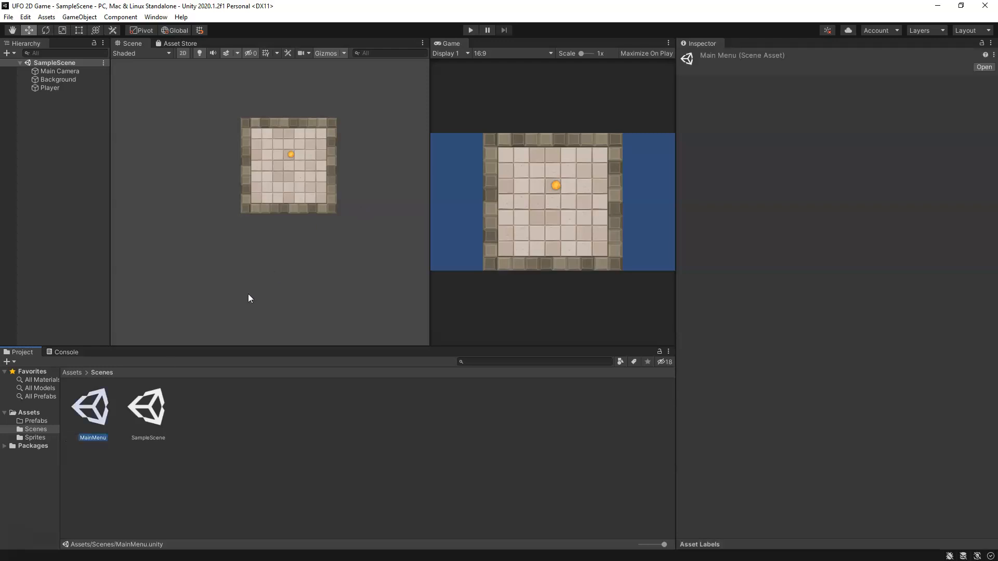
Save the current scene and the whole project
{"action": "mouse_move", "coordinate": [310, 173]}
{"action": "middle_mouse_down"}
{"action": "mouse_move", "coordinate": [269, 132]}
{"action": "mouse_move", "coordinate": [328, 160]}
{"action": "mouse_move", "coordinate": [318, 167]}
{"action": "middle_mouse_up"}
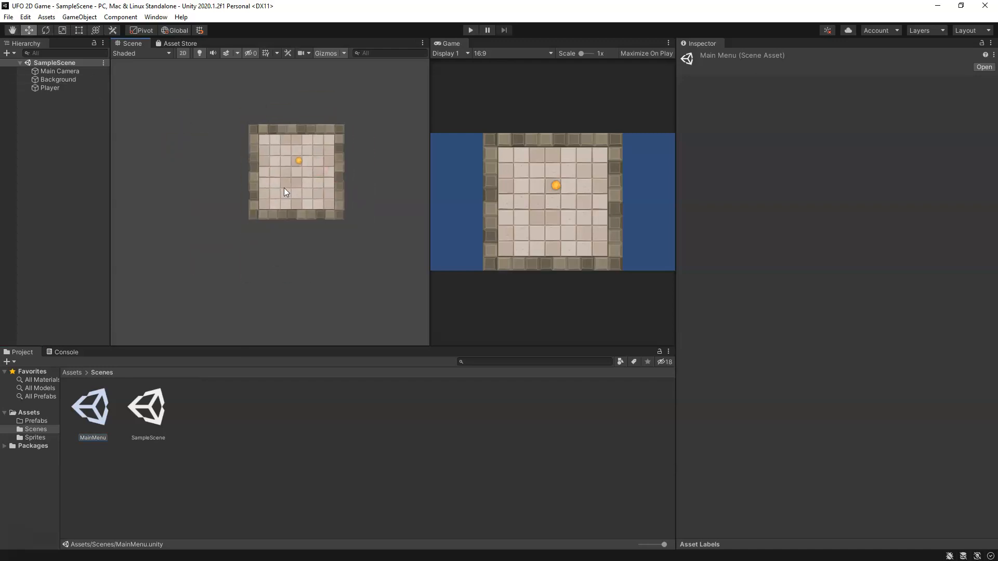
{"action": "left_click", "coordinate": [8, 17]}
{"action": "left_click", "coordinate": [34, 54]}
{"action": "left_click", "coordinate": [9, 18]}
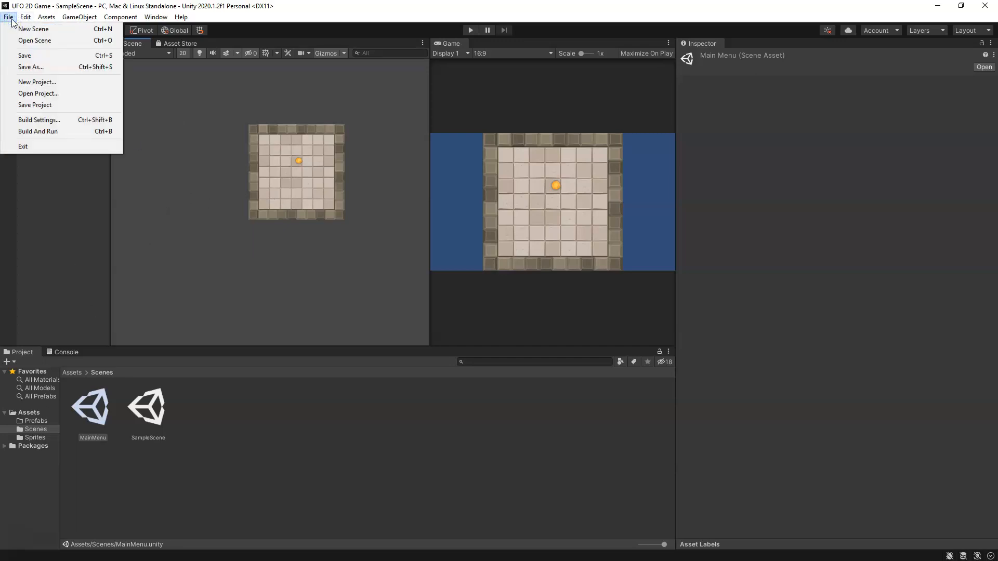
{"action": "left_click", "coordinate": [53, 105]}
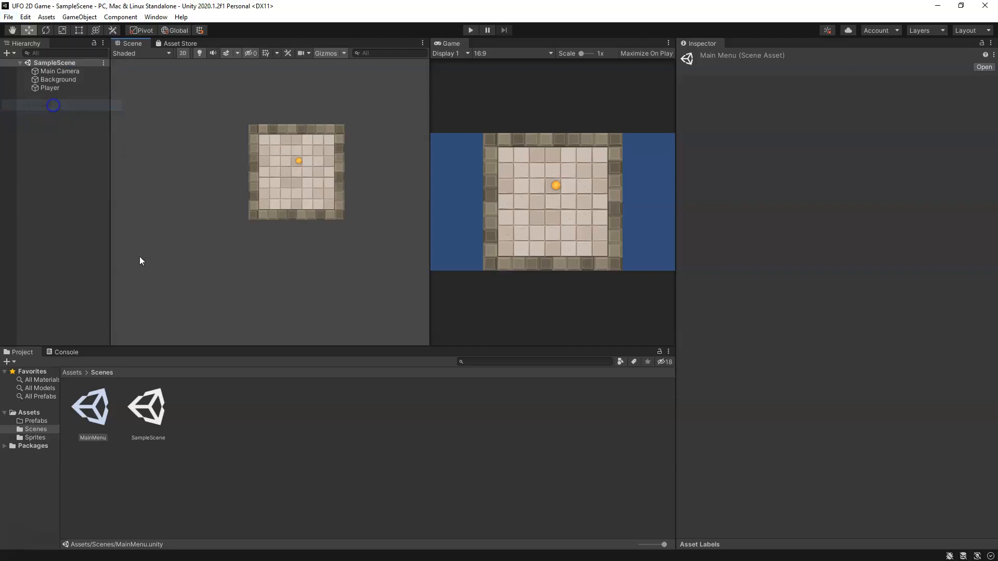
Open the MainMenu scene and select its Main Camera
{"action": "double_click", "coordinate": [89, 414]}
{"action": "middle_click_drag", "start_coordinate": [295, 158], "coordinate": [273, 186]}
{"action": "scroll", "coordinate": [273, 205], "scroll_direction": "up", "scroll_amount": 5}
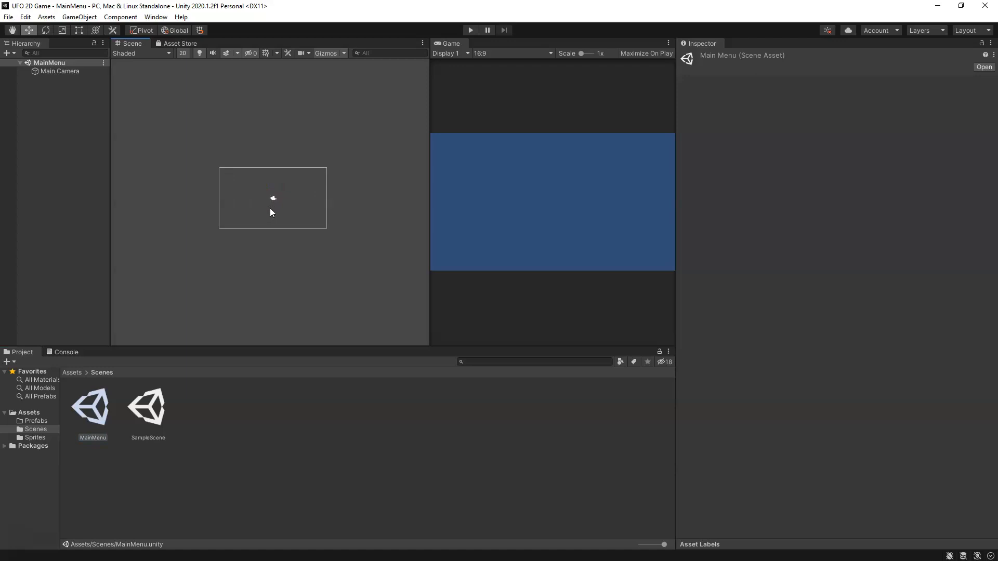
{"action": "scroll", "coordinate": [262, 201], "scroll_direction": "up", "scroll_amount": 3}
{"action": "scroll", "coordinate": [319, 184], "scroll_direction": "up", "scroll_amount": 5}
{"action": "middle_click_drag", "start_coordinate": [281, 198], "coordinate": [291, 201]}
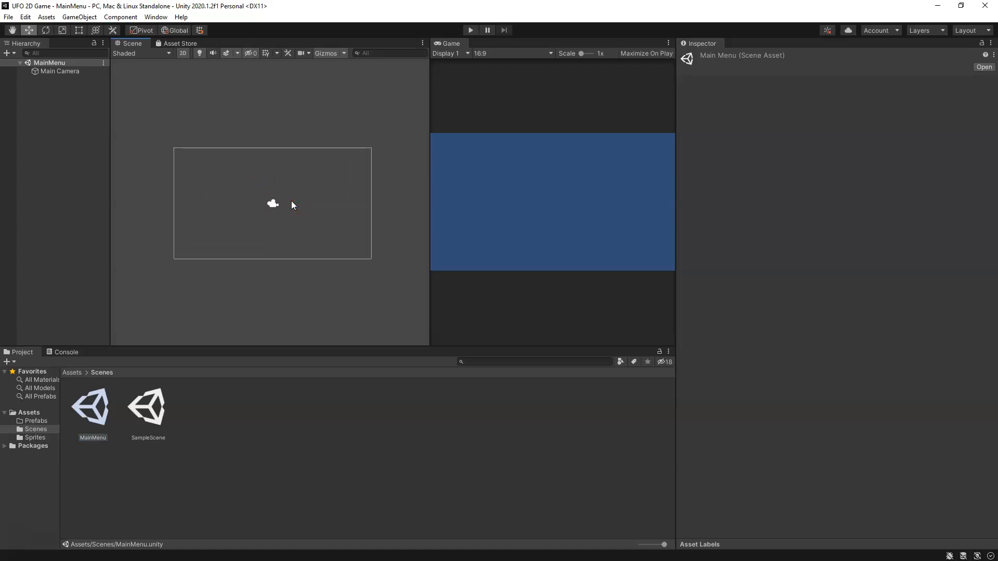
{"action": "left_click", "coordinate": [40, 70]}
{"action": "left_click", "coordinate": [54, 96]}
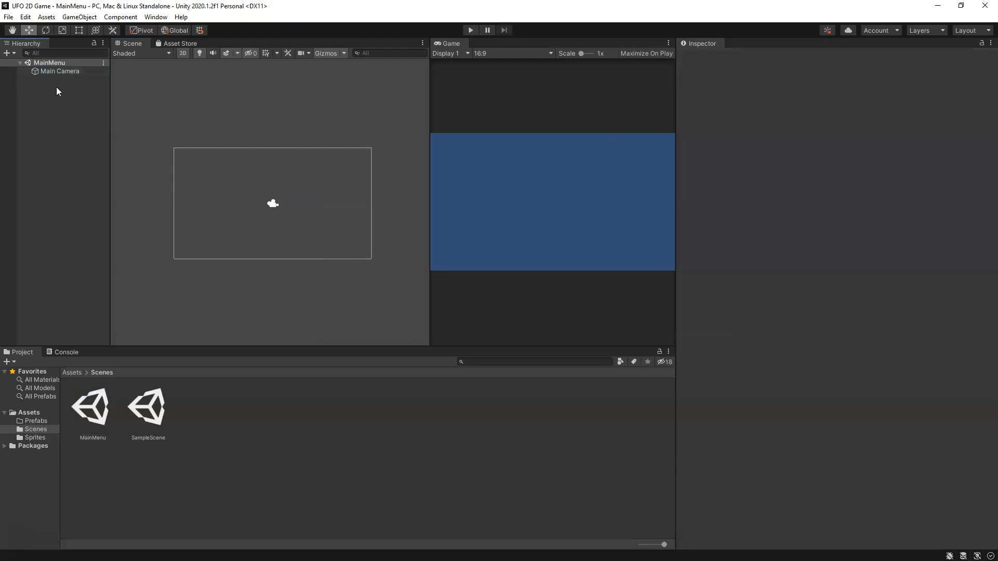
{"action": "left_click", "coordinate": [65, 72]}
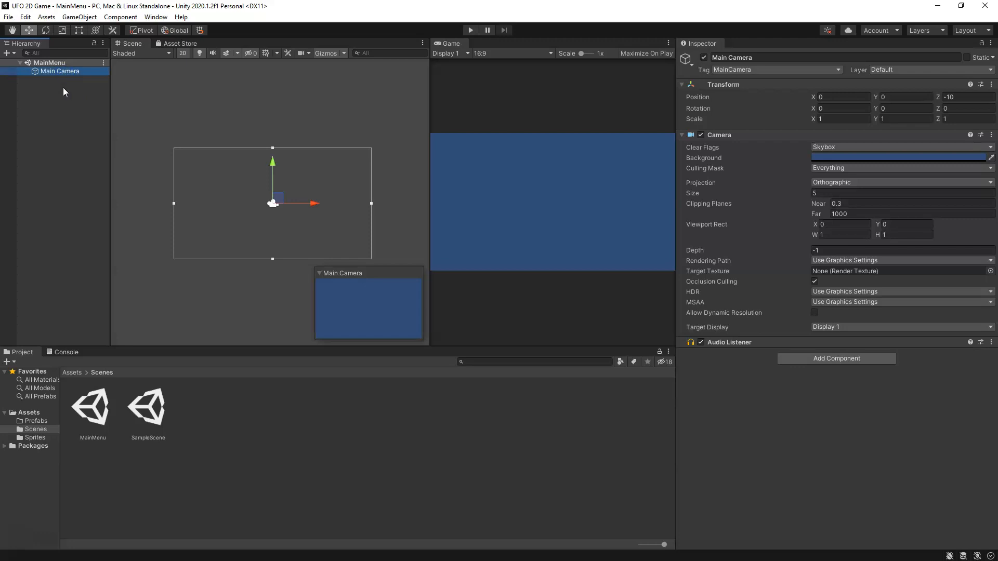
Examine the Default Behaviour Mode options in the Editor category of the project settings
{"action": "left_click", "coordinate": [8, 18]}
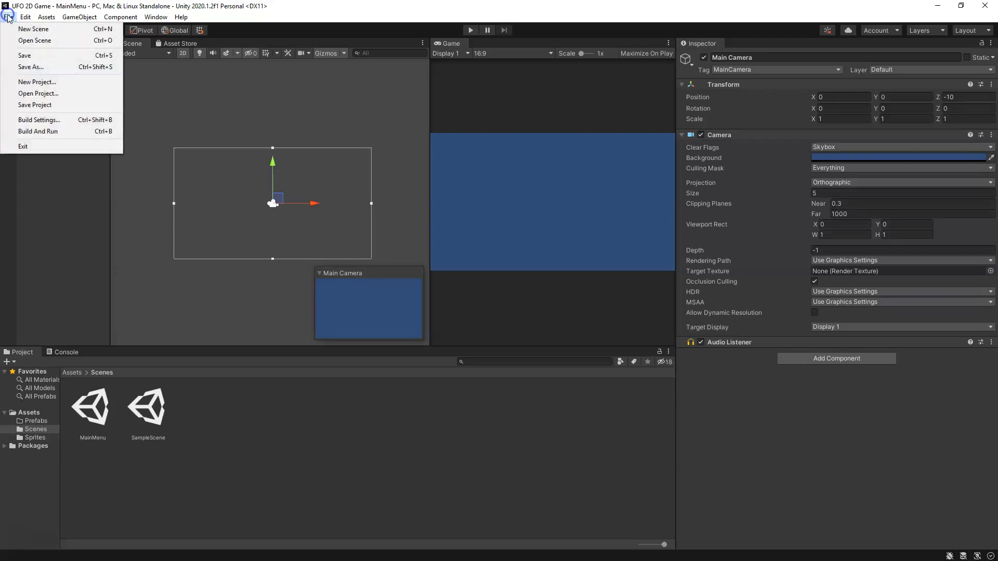
{"action": "left_click", "coordinate": [24, 19]}
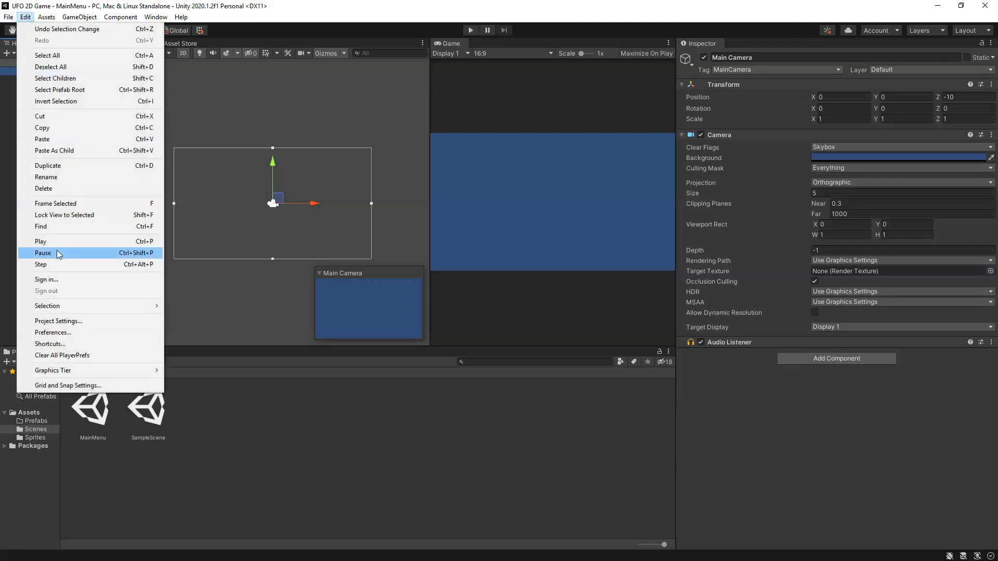
{"action": "left_click", "coordinate": [92, 325]}
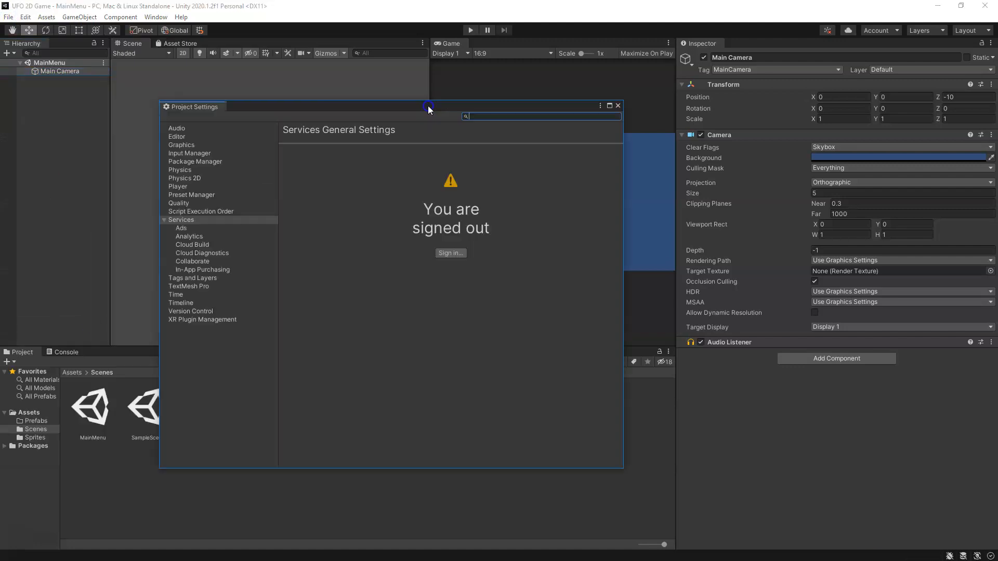
{"action": "left_click_drag", "start_coordinate": [428, 105], "coordinate": [466, 111]}
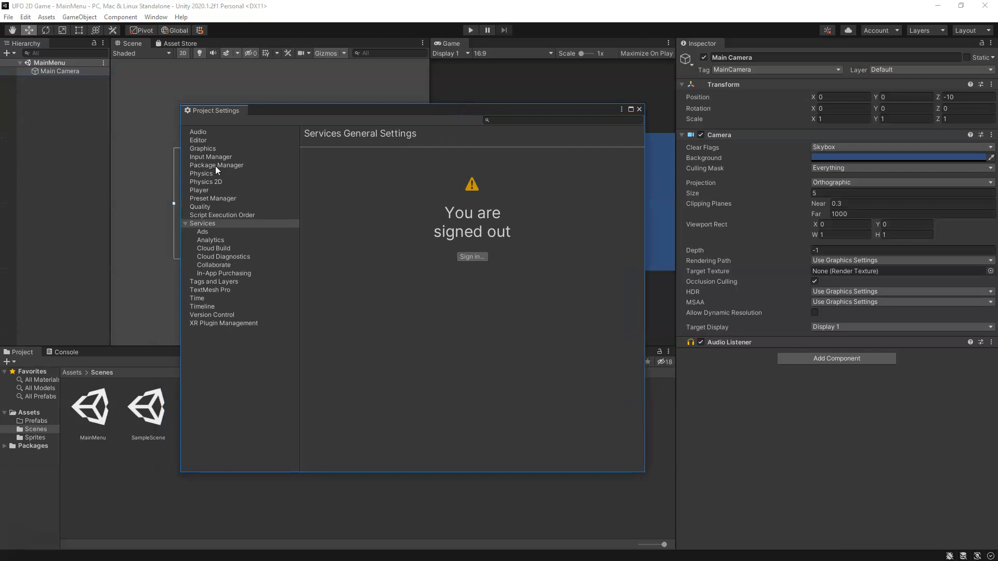
{"action": "left_click", "coordinate": [185, 223]}
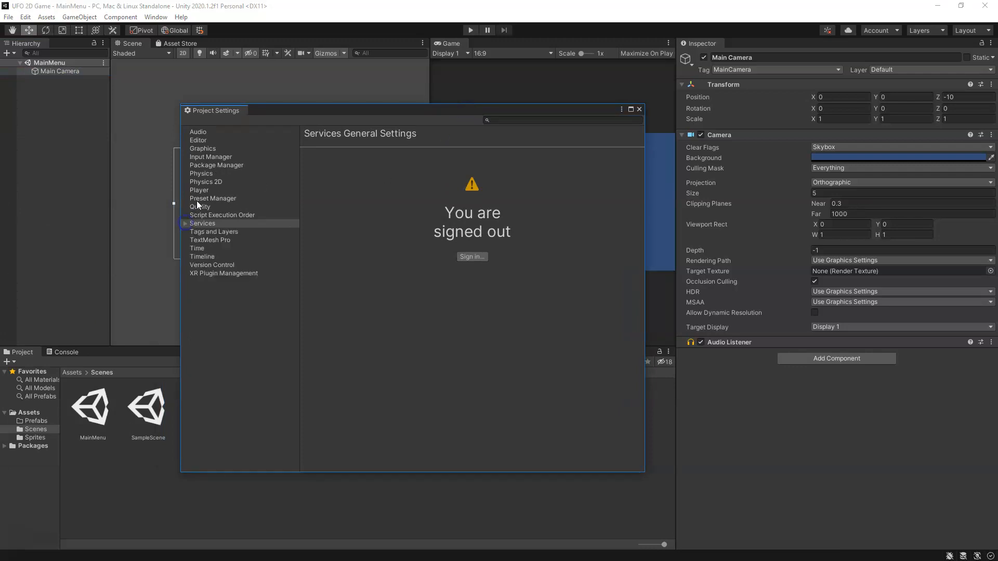
{"action": "left_click", "coordinate": [206, 156]}
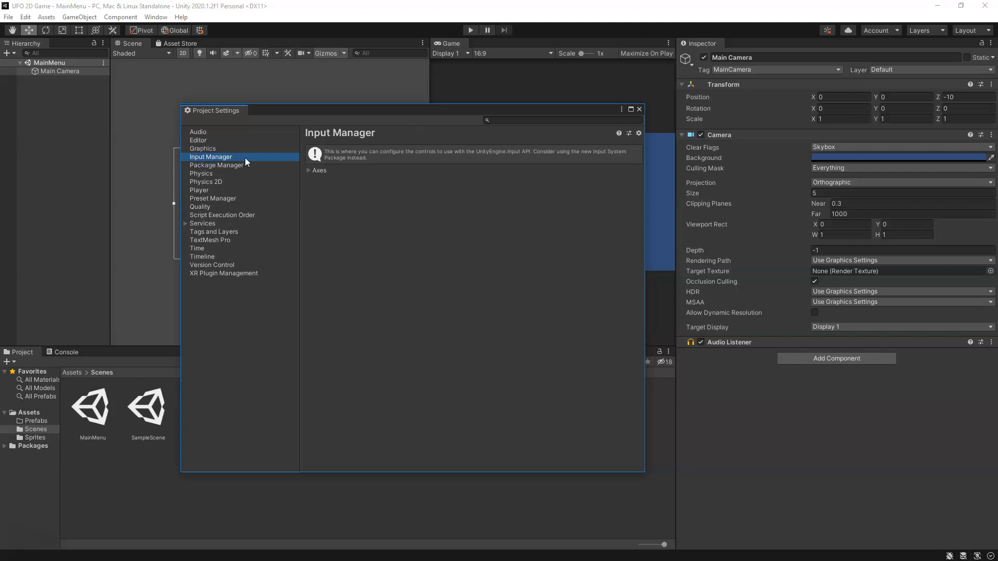
{"action": "left_click", "coordinate": [198, 140]}
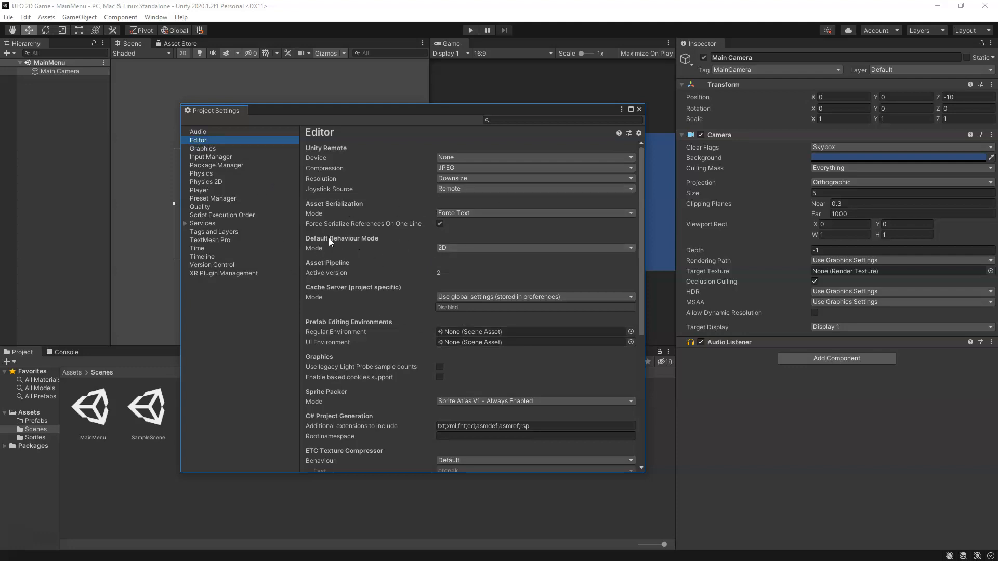
{"action": "left_click", "coordinate": [484, 246]}
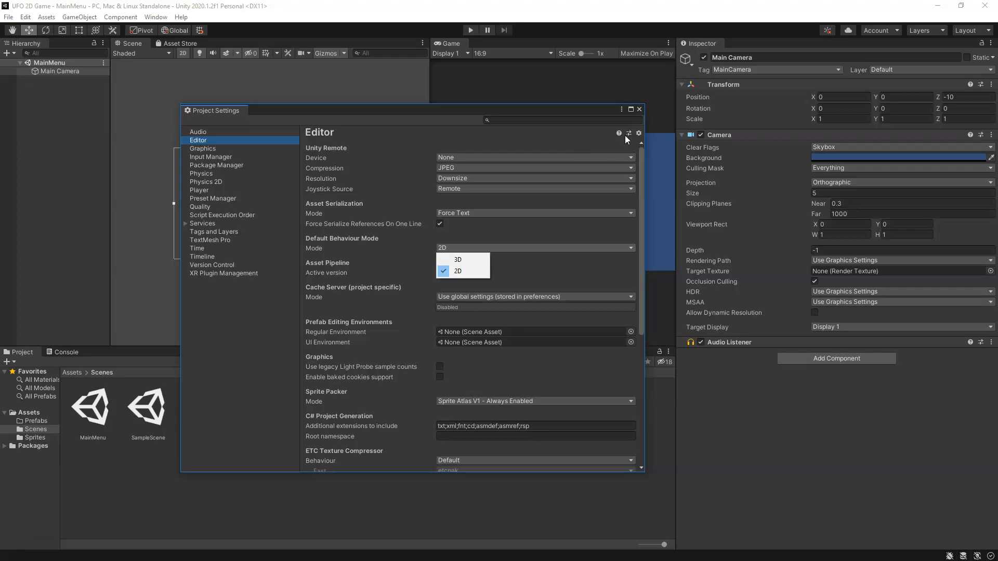
{"action": "left_click", "coordinate": [641, 110]}
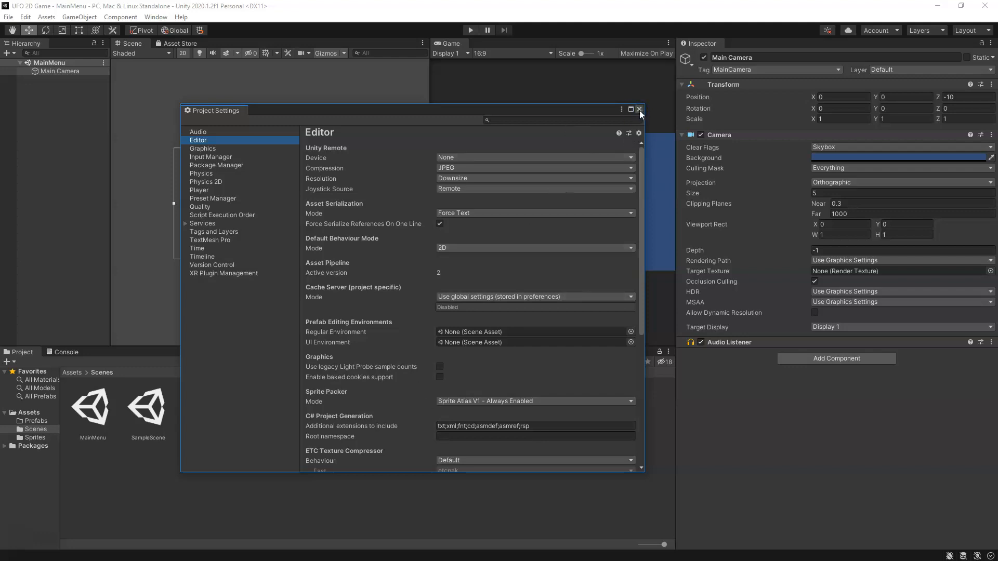
{"action": "left_click", "coordinate": [639, 110]}
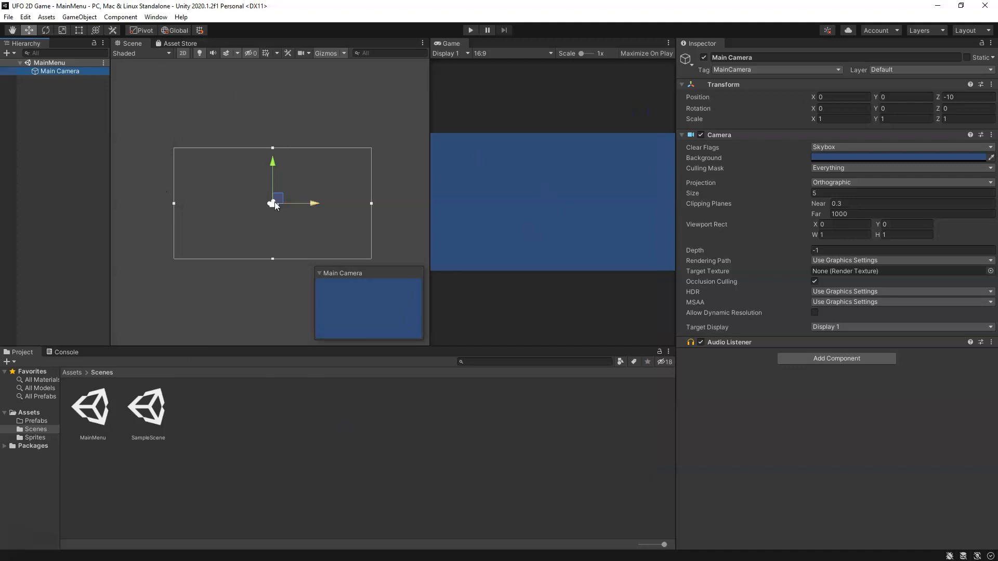
Add a UI Button to the MainMenu scene
{"action": "left_click", "coordinate": [66, 82]}
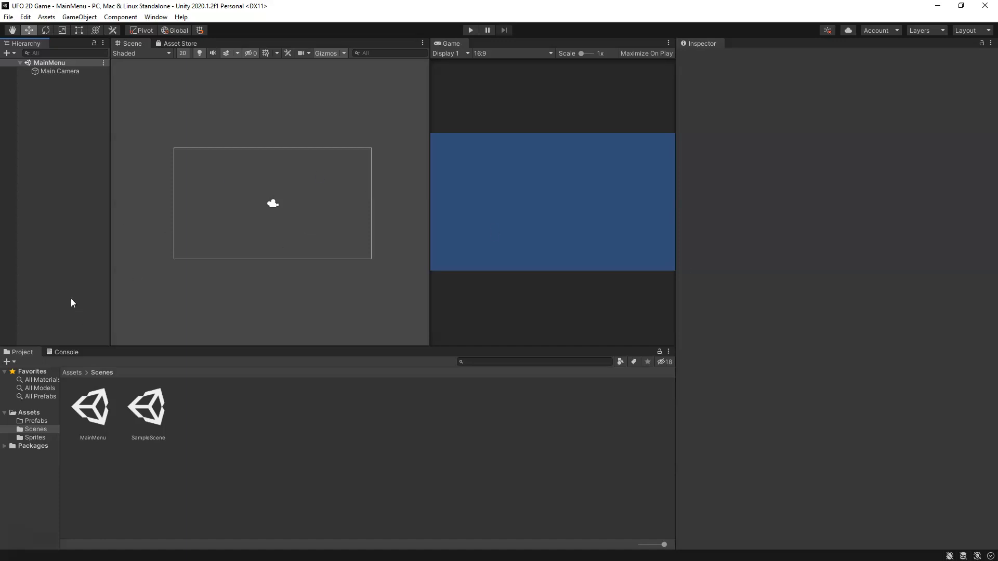
{"action": "right_click", "coordinate": [58, 174]}
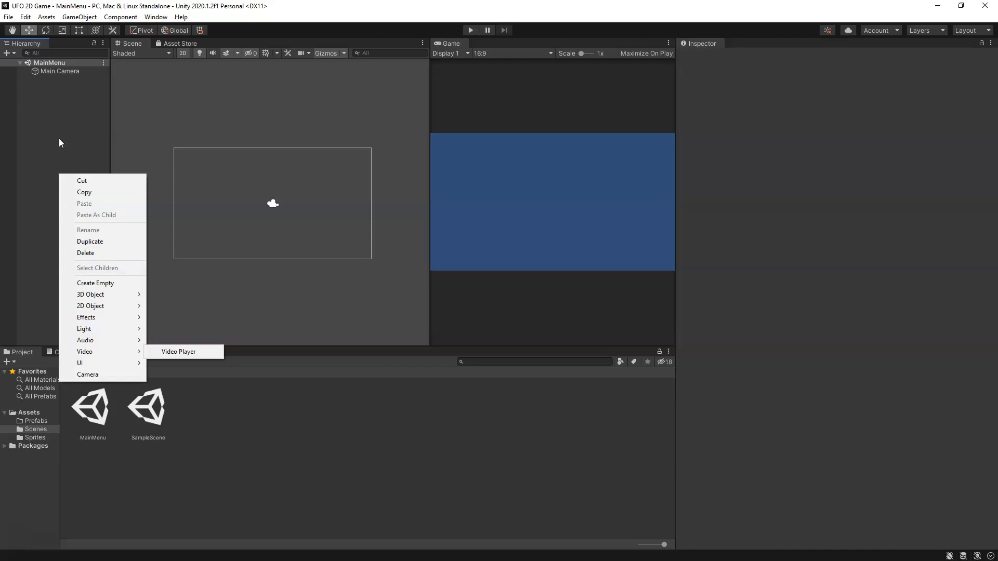
{"action": "right_click", "coordinate": [58, 138]}
{"action": "mouse_move", "coordinate": [109, 328]}
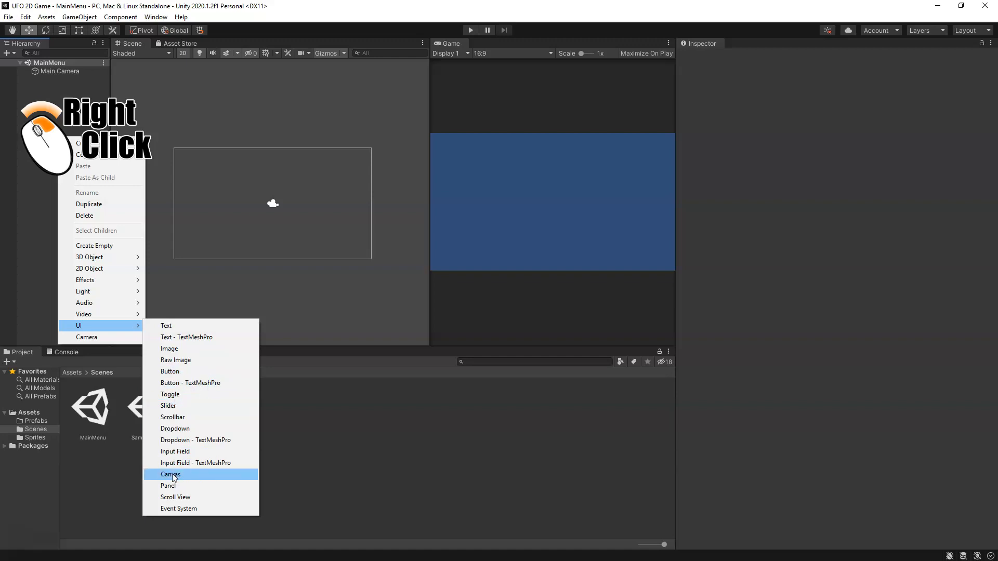
{"action": "left_click", "coordinate": [177, 371]}
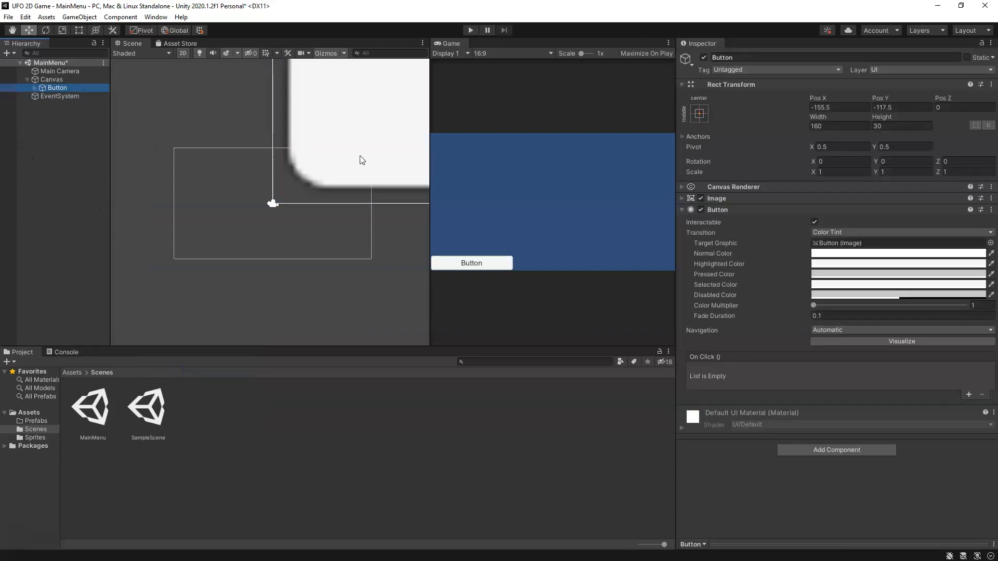
{"action": "middle_click_drag", "start_coordinate": [357, 156], "coordinate": [269, 187]}
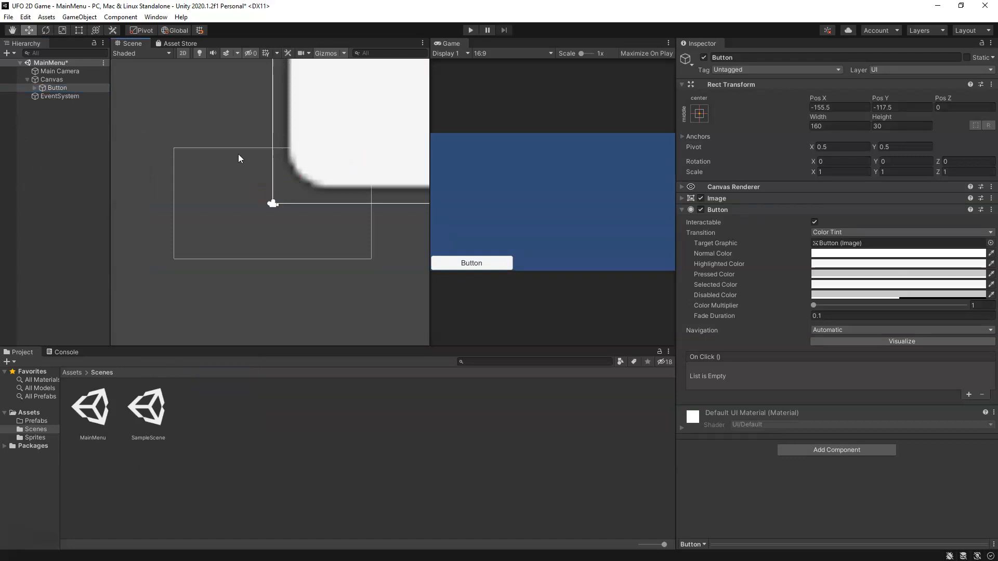
{"action": "scroll", "coordinate": [220, 139], "scroll_direction": "down", "scroll_amount": 5}
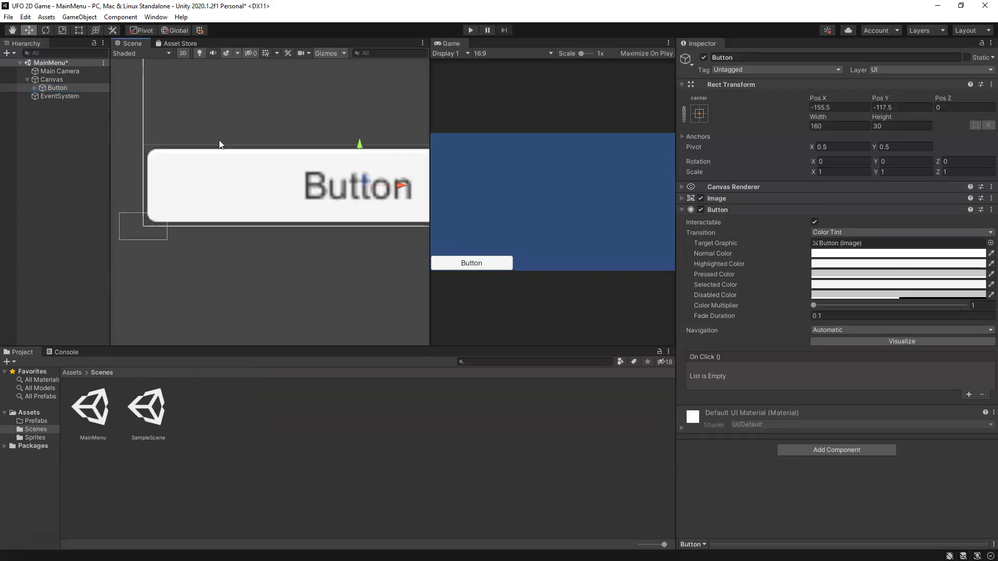
{"action": "scroll", "coordinate": [222, 158], "scroll_direction": "down", "scroll_amount": 1}
{"action": "middle_click_drag", "start_coordinate": [285, 126], "coordinate": [250, 218]}
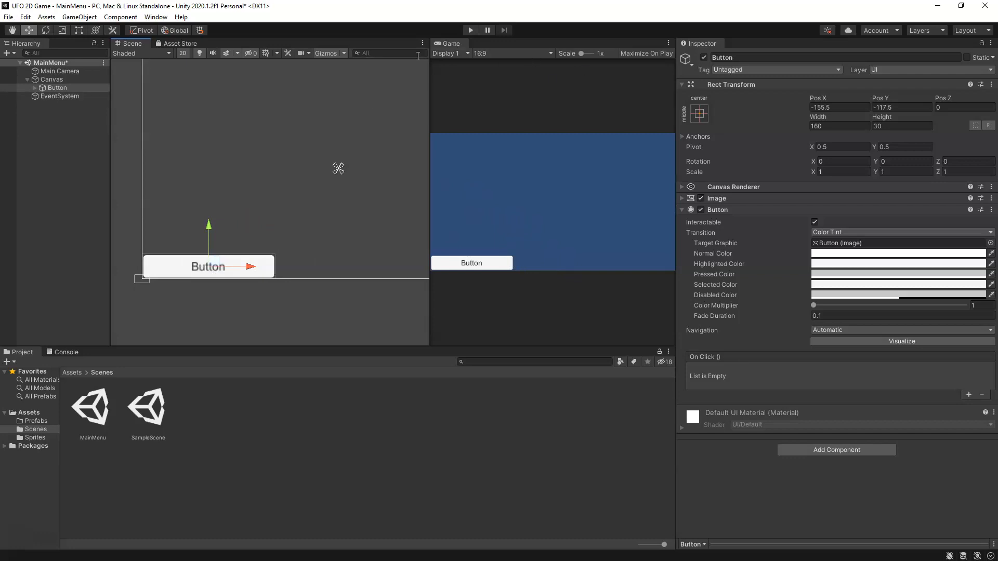
Dock the Game view into the same group as the Scene view and switch between the two
{"action": "left_click_drag", "start_coordinate": [436, 43], "coordinate": [248, 45]}
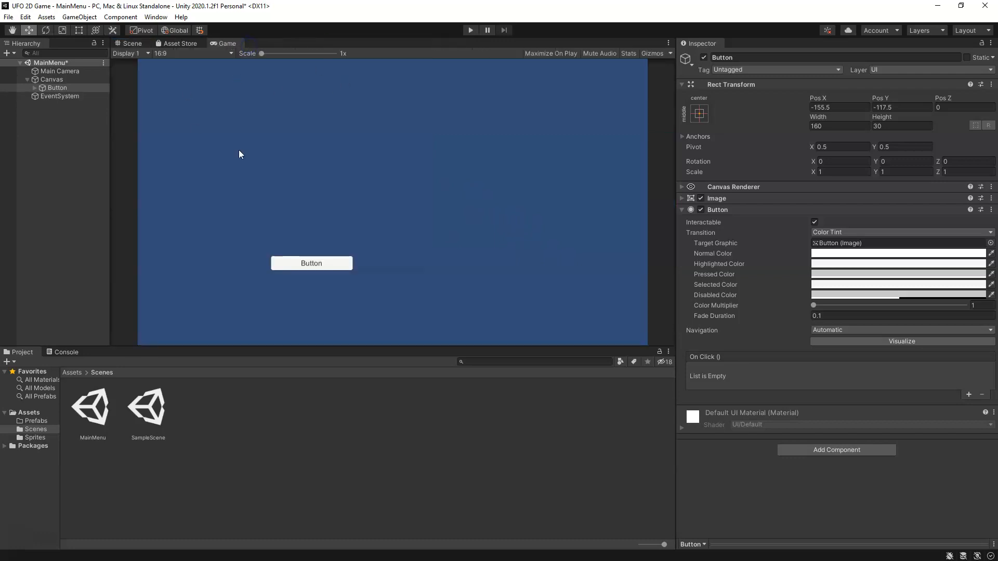
{"action": "left_click", "coordinate": [129, 43]}
{"action": "left_click", "coordinate": [218, 44]}
{"action": "left_click", "coordinate": [130, 43]}
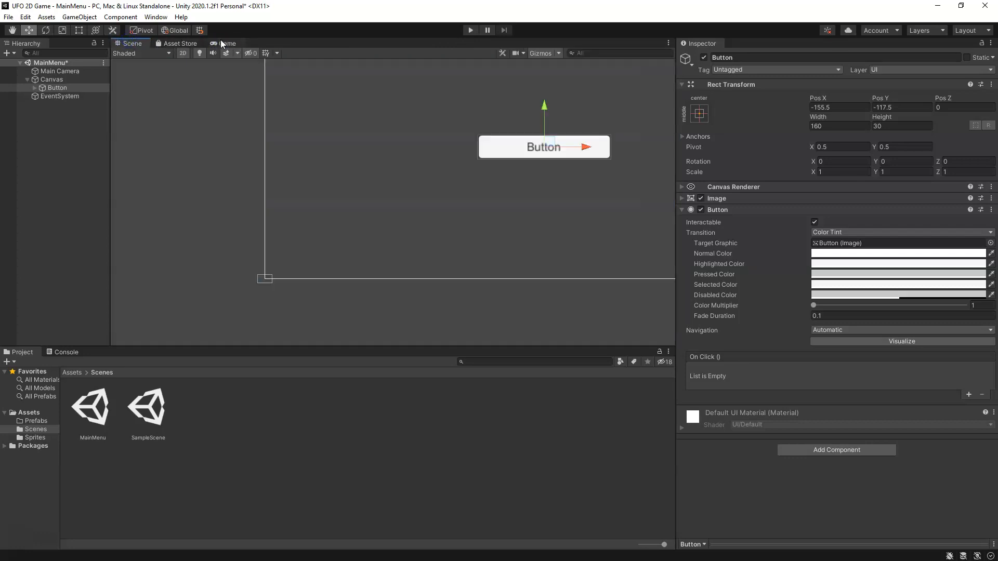
Dock the Game view beside the Scene view at a 16:9 aspect ratio and adjust the width of both views
{"action": "left_click_drag", "start_coordinate": [220, 43], "coordinate": [587, 203]}
{"action": "left_click_drag", "start_coordinate": [487, 106], "coordinate": [453, 105]}
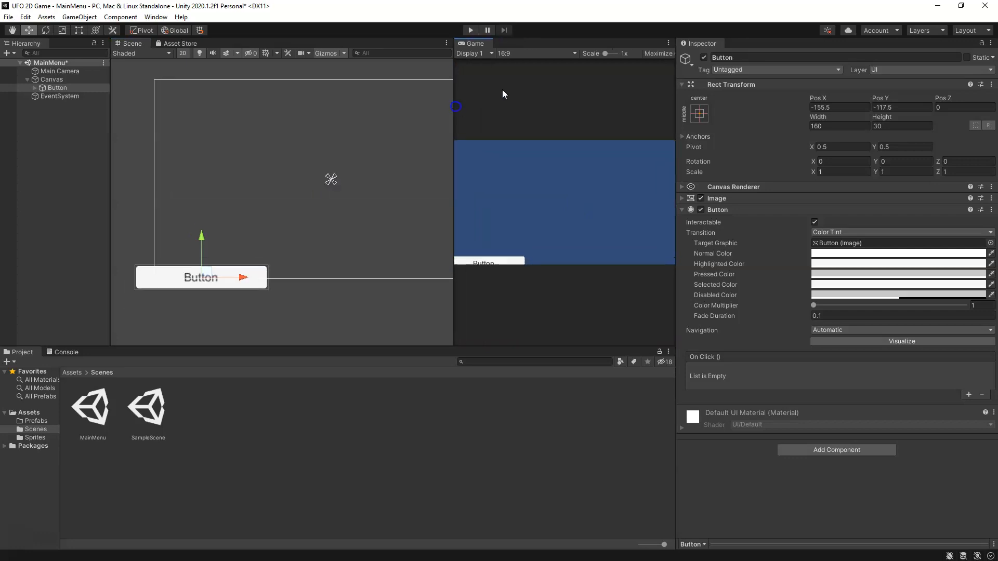
{"action": "left_click", "coordinate": [517, 54]}
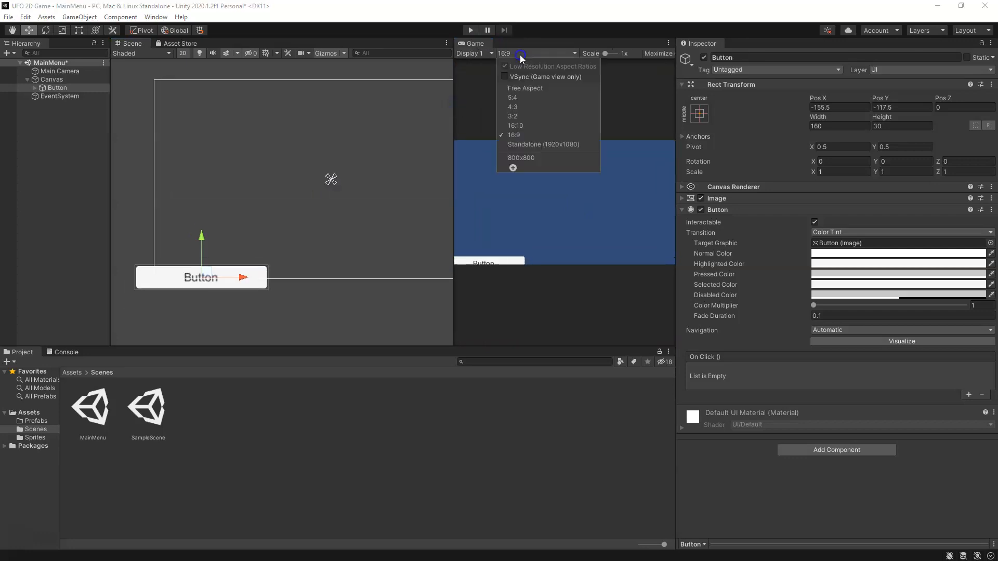
{"action": "left_click", "coordinate": [514, 137]}
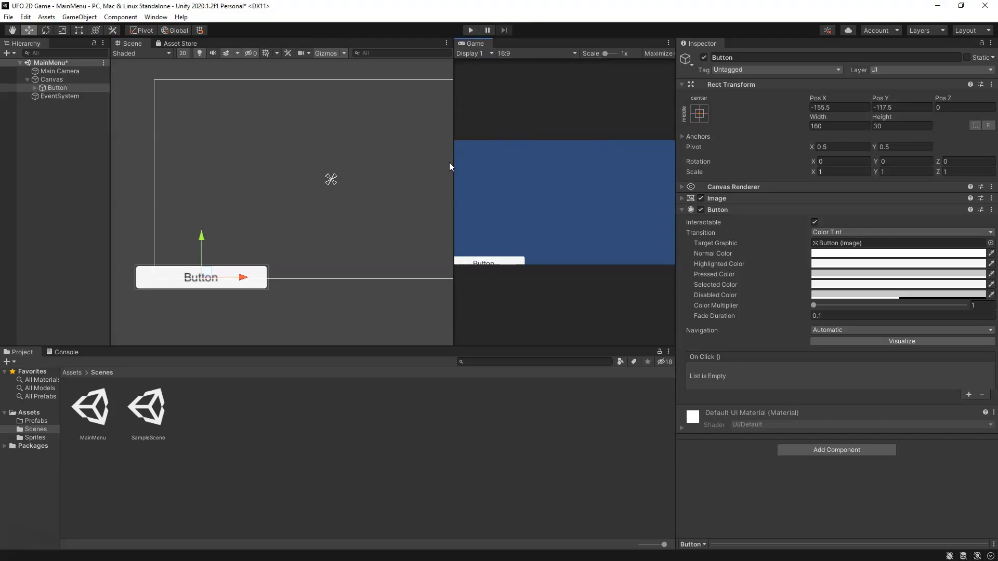
{"action": "left_click_drag", "start_coordinate": [454, 130], "coordinate": [420, 158]}
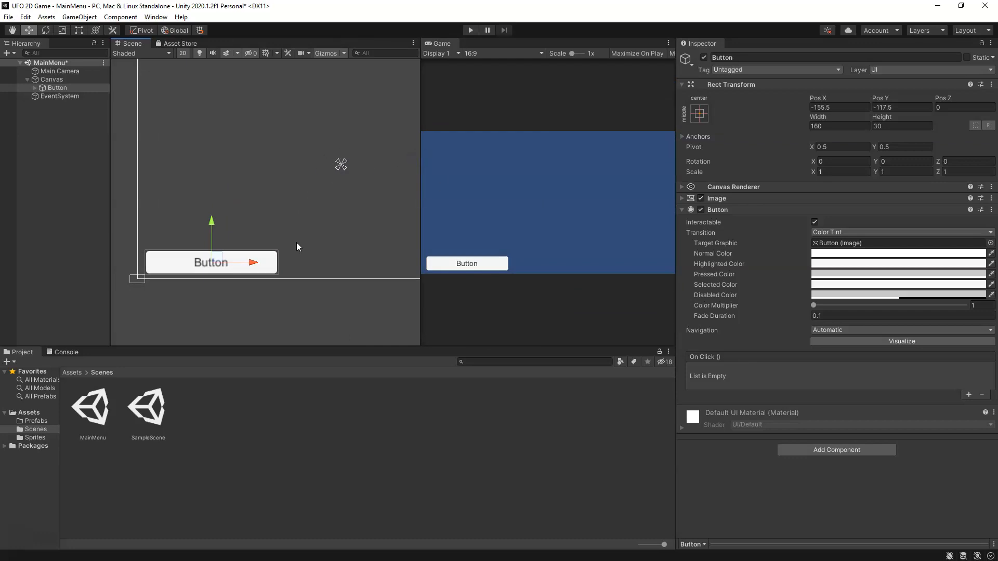
Move the button on the canvas to about X -136, Y -50
{"action": "left_click_drag", "start_coordinate": [219, 255], "coordinate": [235, 198]}
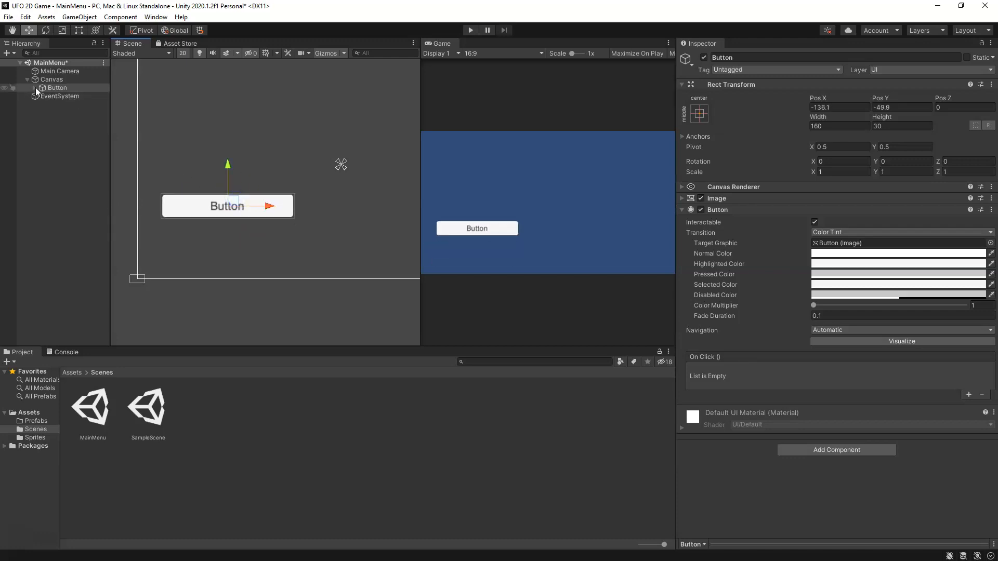
Delete the Text child object of the button on the canvas
{"action": "left_click", "coordinate": [52, 79]}
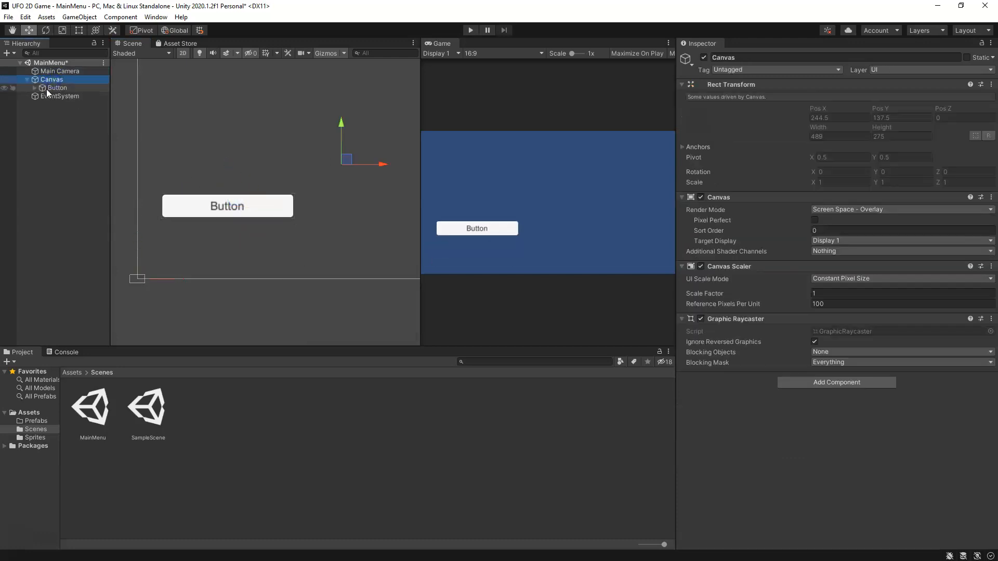
{"action": "middle_click_drag", "start_coordinate": [321, 174], "coordinate": [280, 202]}
{"action": "scroll", "coordinate": [281, 202], "scroll_direction": "down", "scroll_amount": 3}
{"action": "left_click", "coordinate": [47, 88]}
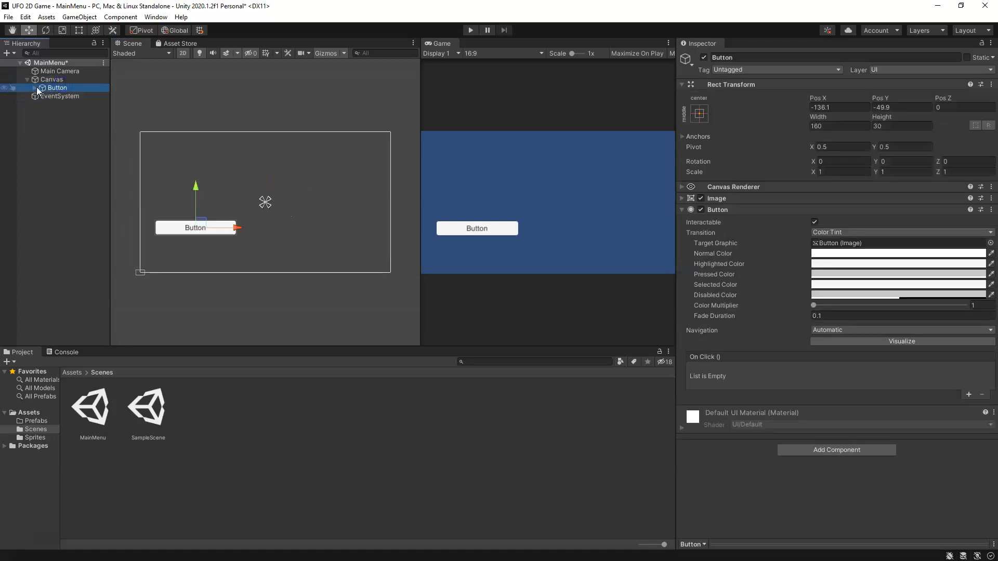
{"action": "left_click", "coordinate": [34, 87]}
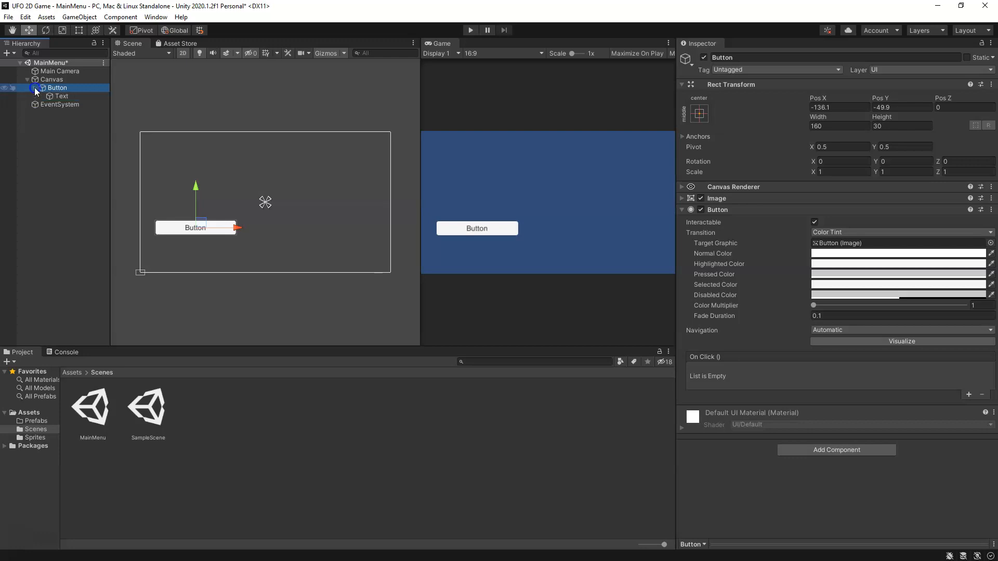
{"action": "left_click", "coordinate": [75, 97]}
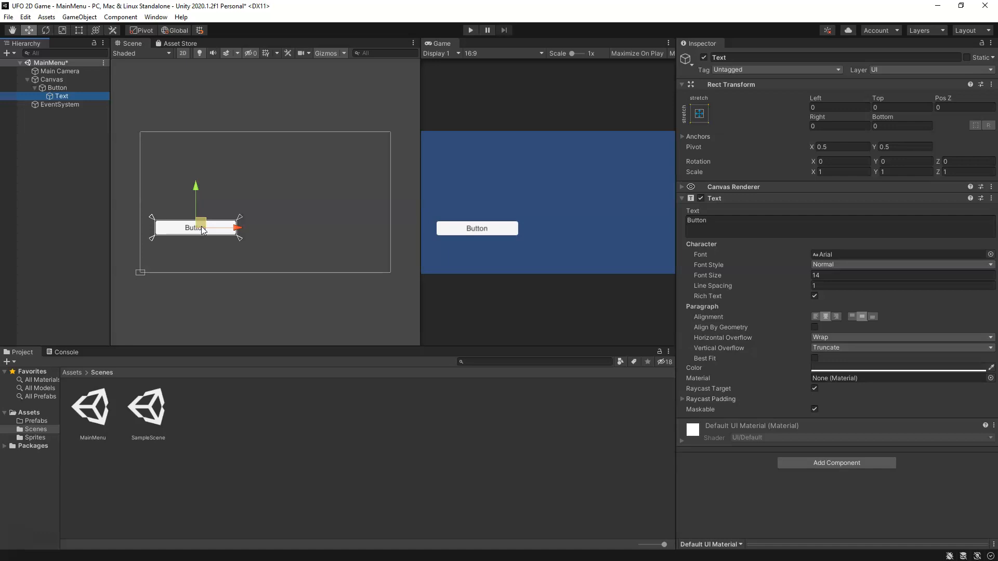
{"action": "key", "text": "Delete"}
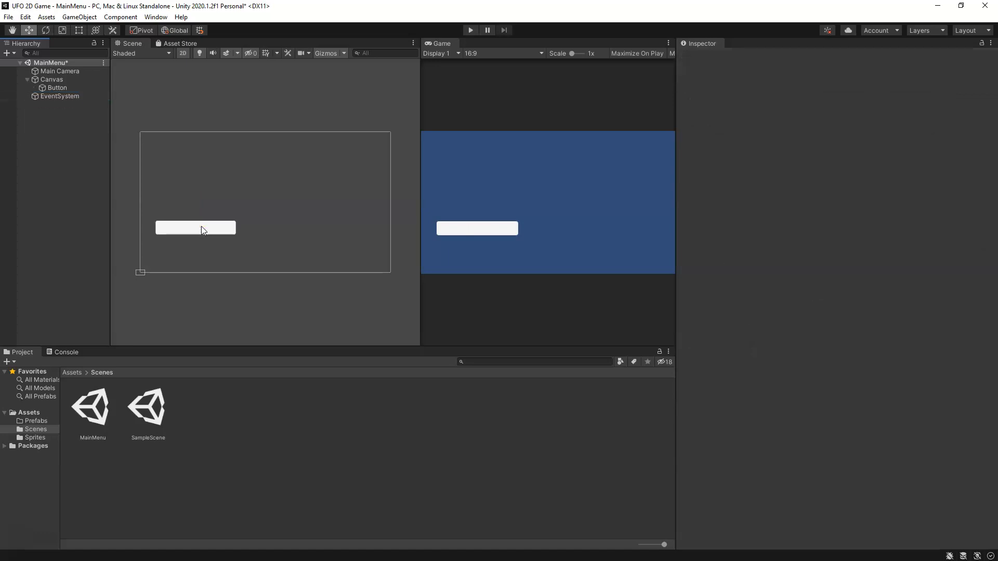
Rename the canvas's button object as PlayButton
{"action": "left_click", "coordinate": [68, 88]}
{"action": "left_click", "coordinate": [743, 59]}
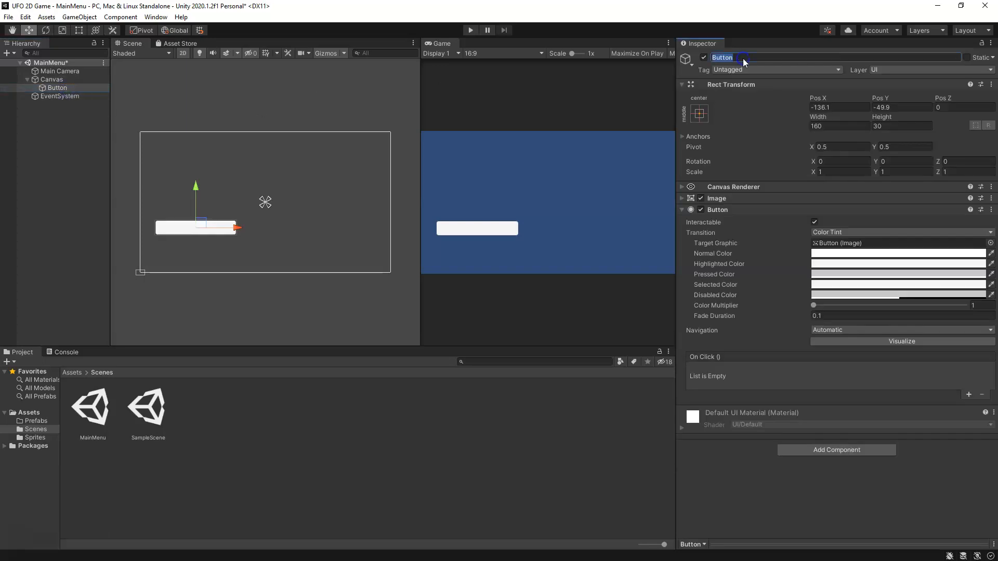
{"action": "type", "text": "PlayBut"}
{"action": "key", "text": "BackSpace"}
{"action": "type", "text": "Button"}
{"action": "key", "text": "Return"}
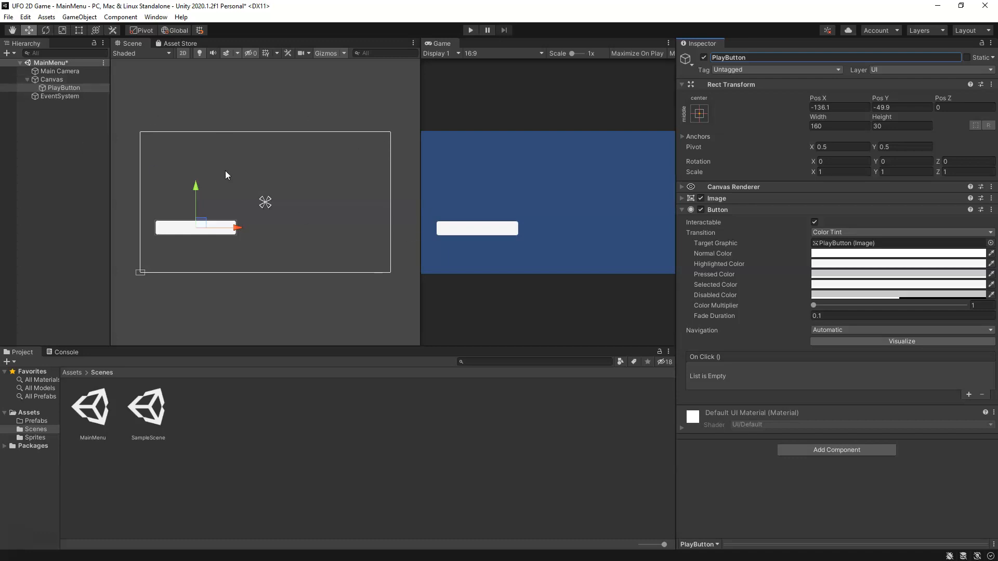
Set the Canvas Scaler's UI Scale Mode to Scale With Screen Size, collapsing the Rect Transform and Canvas components
{"action": "left_click", "coordinate": [58, 81]}
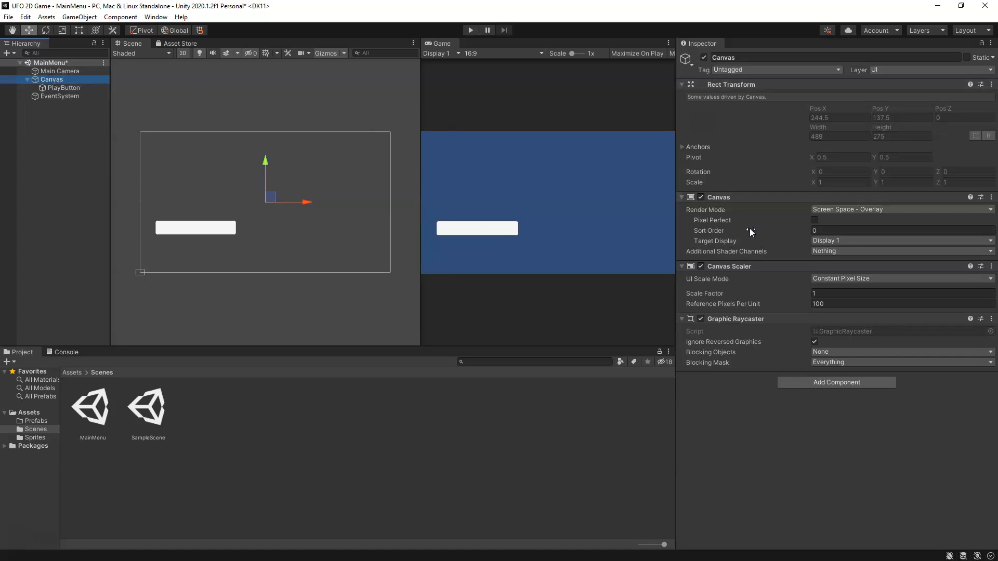
{"action": "left_click", "coordinate": [681, 83]}
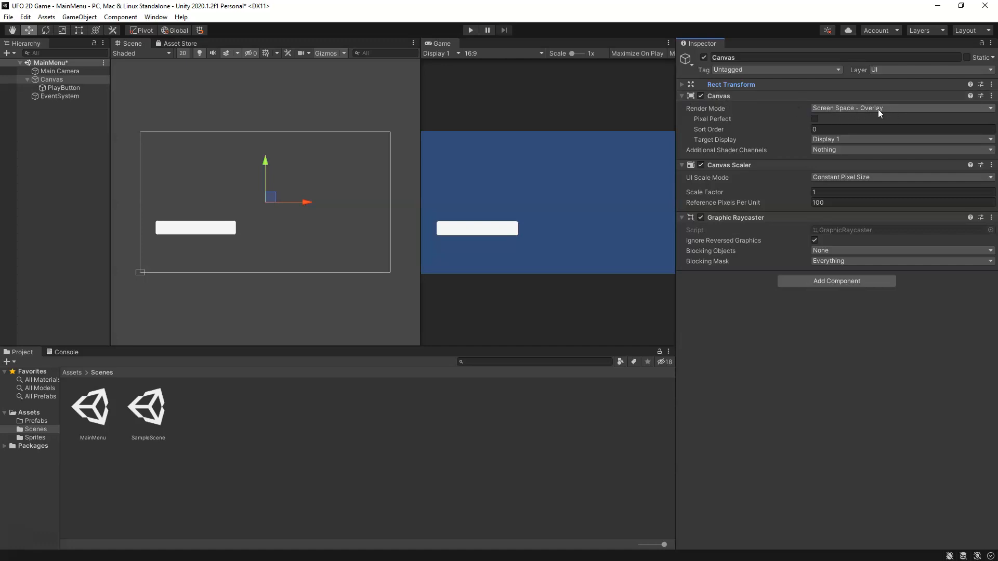
{"action": "left_click", "coordinate": [681, 96]}
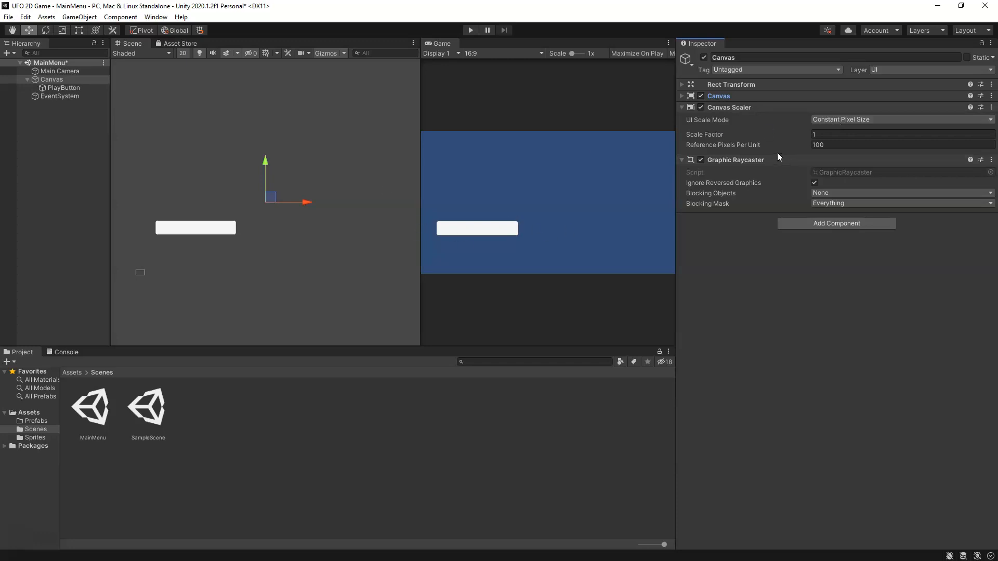
{"action": "left_click", "coordinate": [848, 116]}
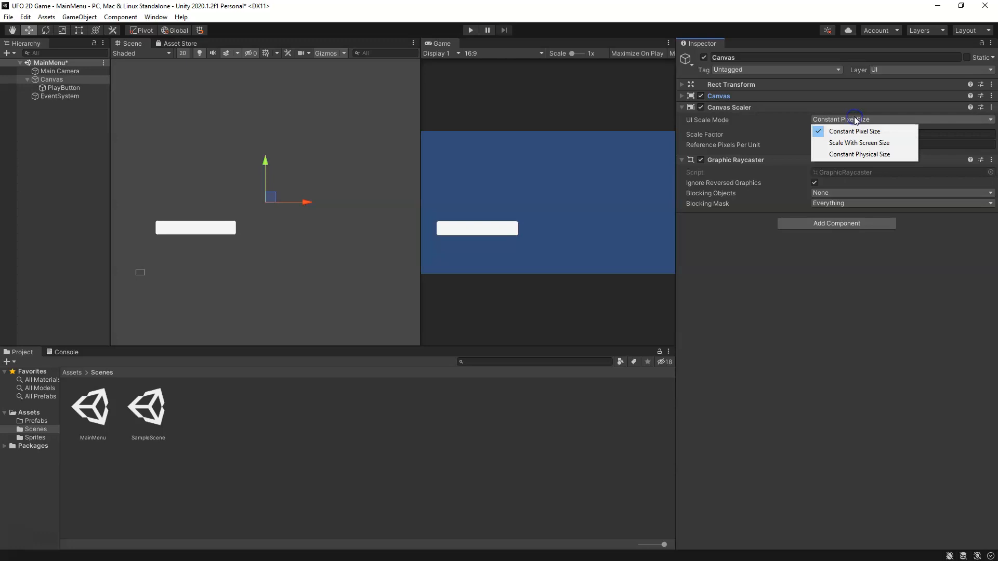
{"action": "left_click", "coordinate": [852, 143]}
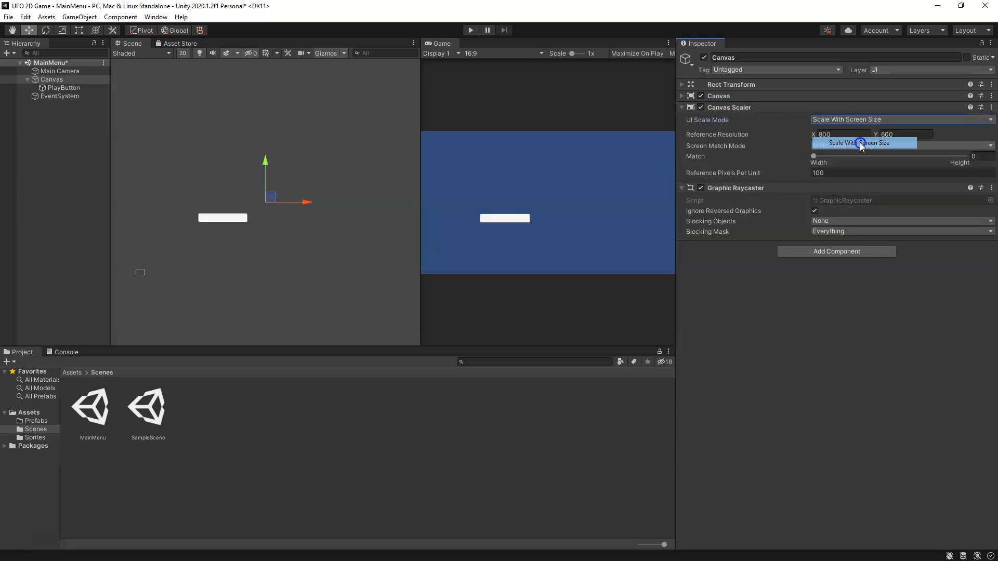
Set the Canvas Scaler's reference resolution to X 1920, Y 1080
{"action": "middle_click_drag", "start_coordinate": [232, 212], "coordinate": [246, 232]}
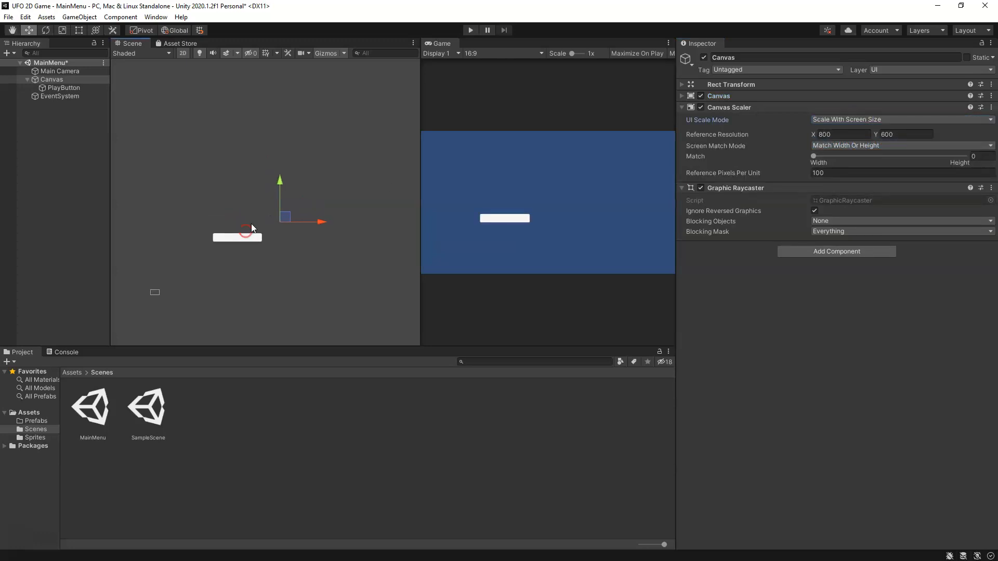
{"action": "left_click", "coordinate": [52, 79]}
{"action": "scroll", "coordinate": [292, 208], "scroll_direction": "up", "scroll_amount": 2}
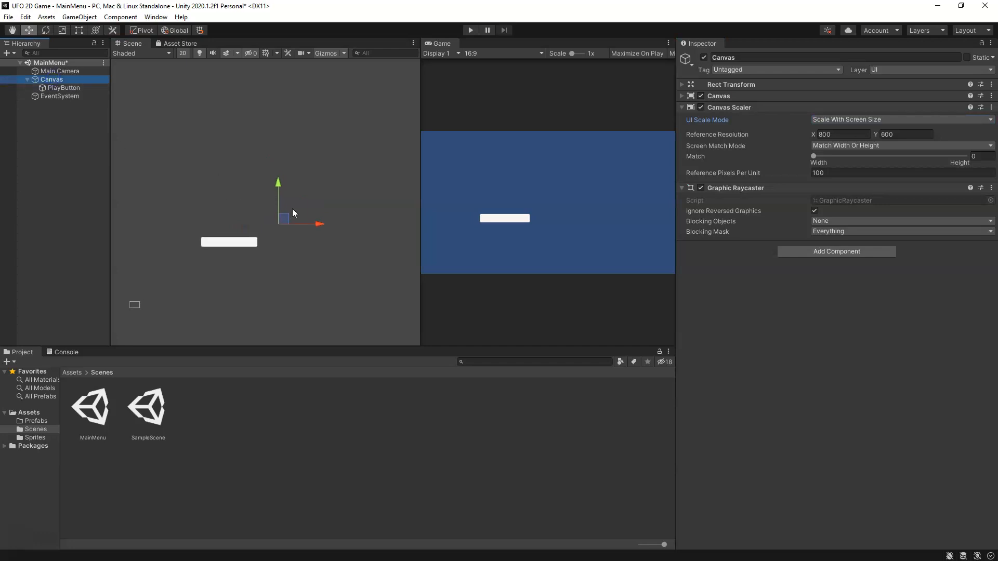
{"action": "scroll", "coordinate": [292, 221], "scroll_direction": "down", "scroll_amount": 6}
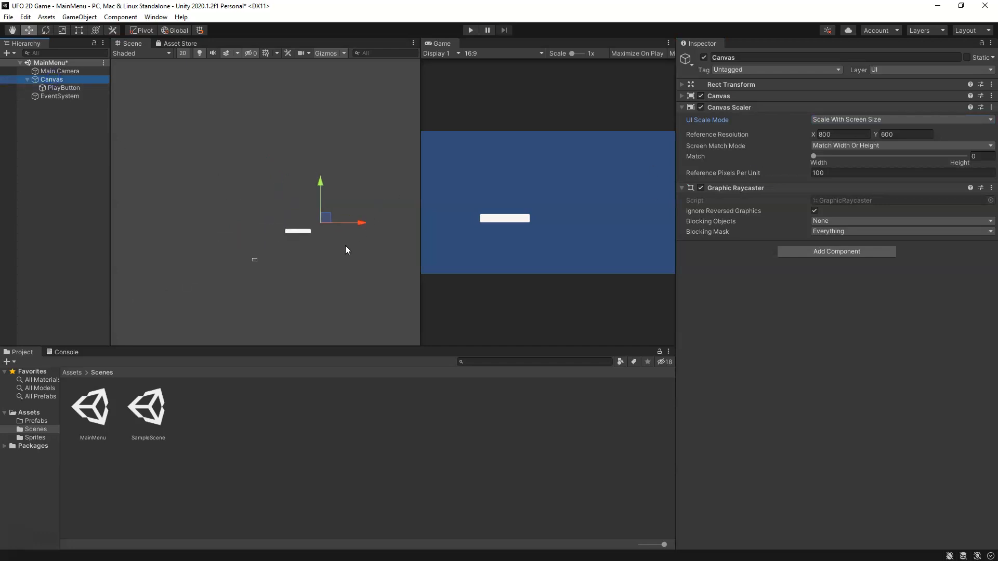
{"action": "scroll", "coordinate": [321, 253], "scroll_direction": "up", "scroll_amount": 5}
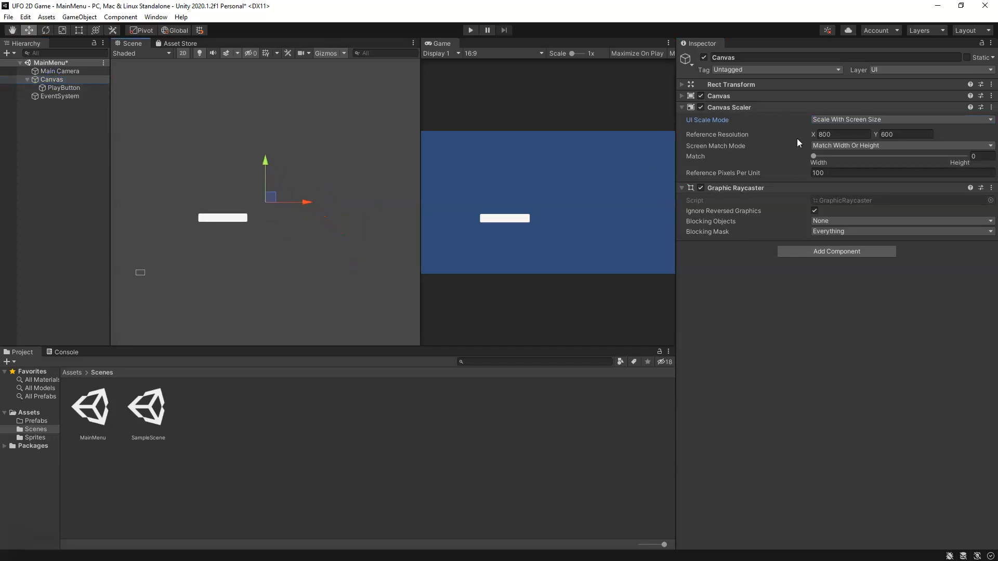
{"action": "left_click", "coordinate": [831, 132]}
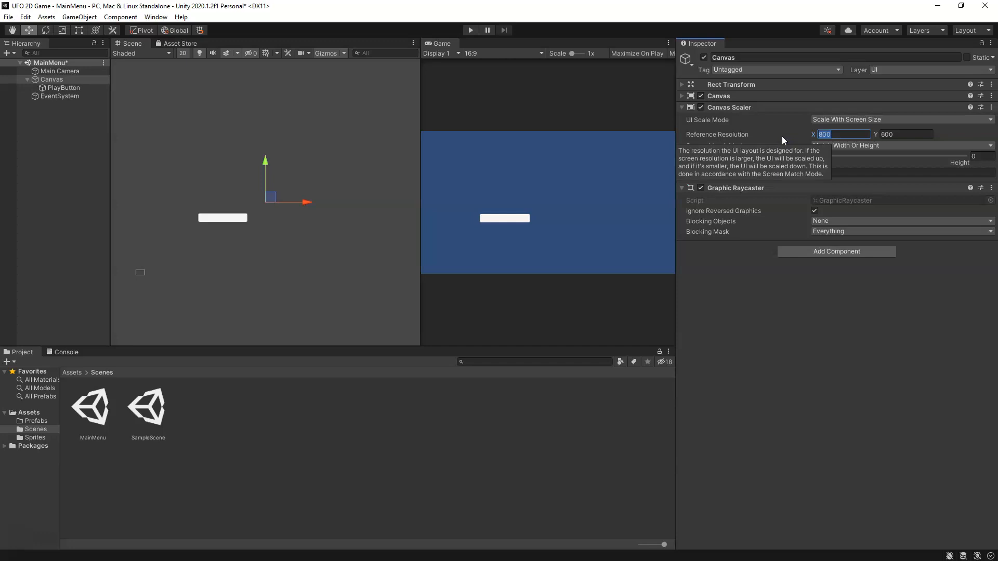
{"action": "type", "text": "1920"}
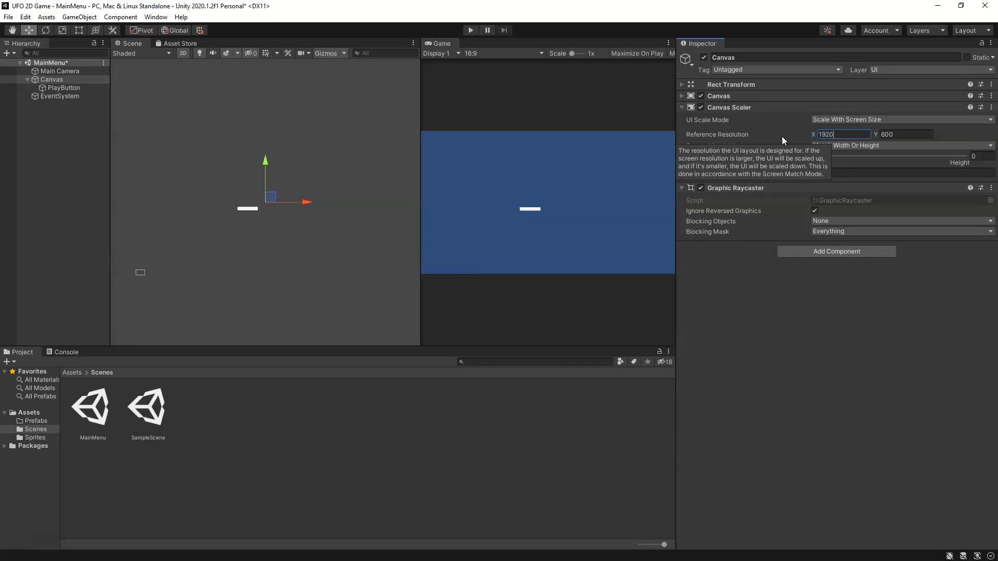
{"action": "key", "text": "Tab"}
{"action": "type", "text": "1080"}
{"action": "left_click", "coordinate": [840, 134]}
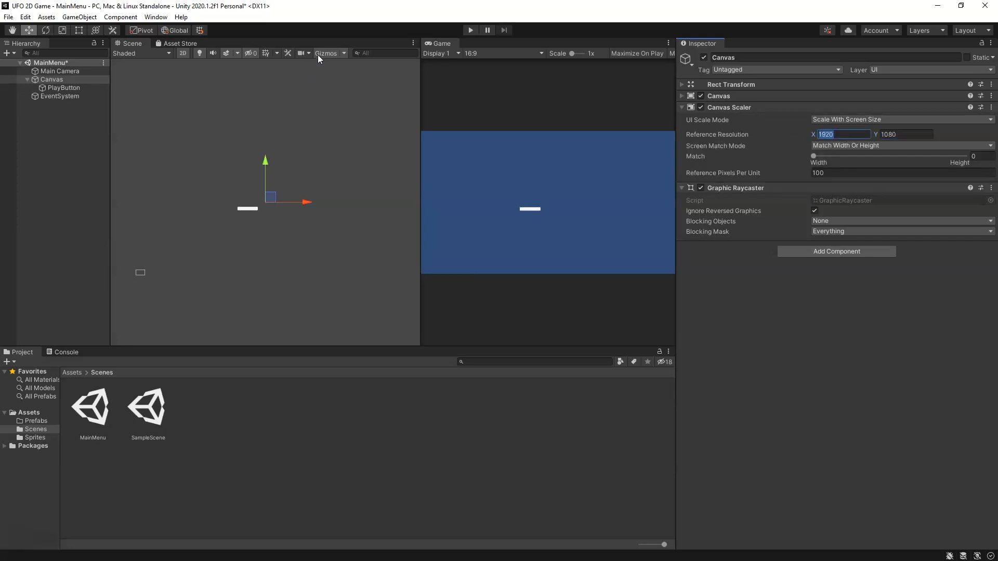
Examine PlayButton's size relative to the canvas and review the canvas's reference resolution values
{"action": "right_click_drag", "start_coordinate": [256, 179], "coordinate": [284, 170]}
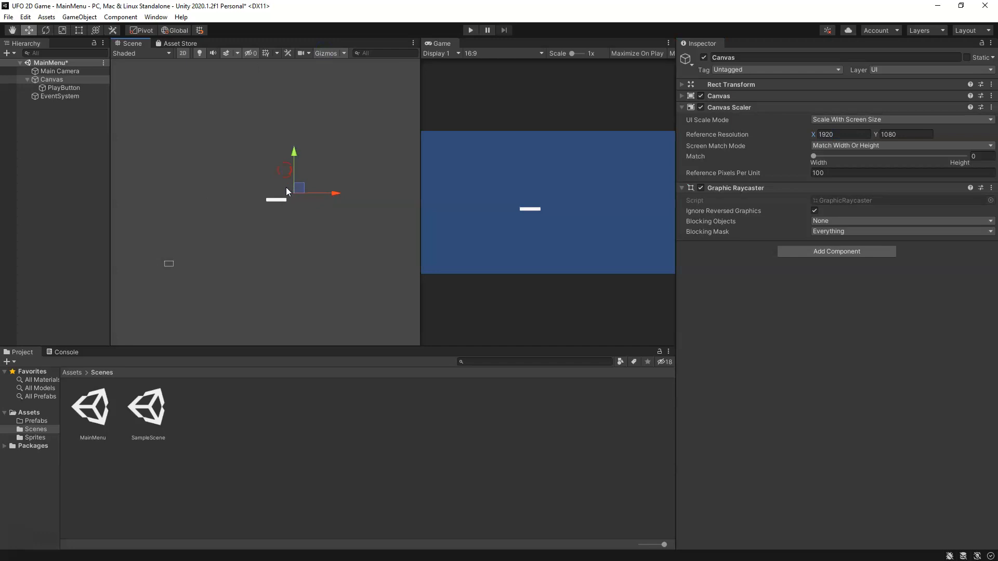
{"action": "left_click", "coordinate": [57, 88]}
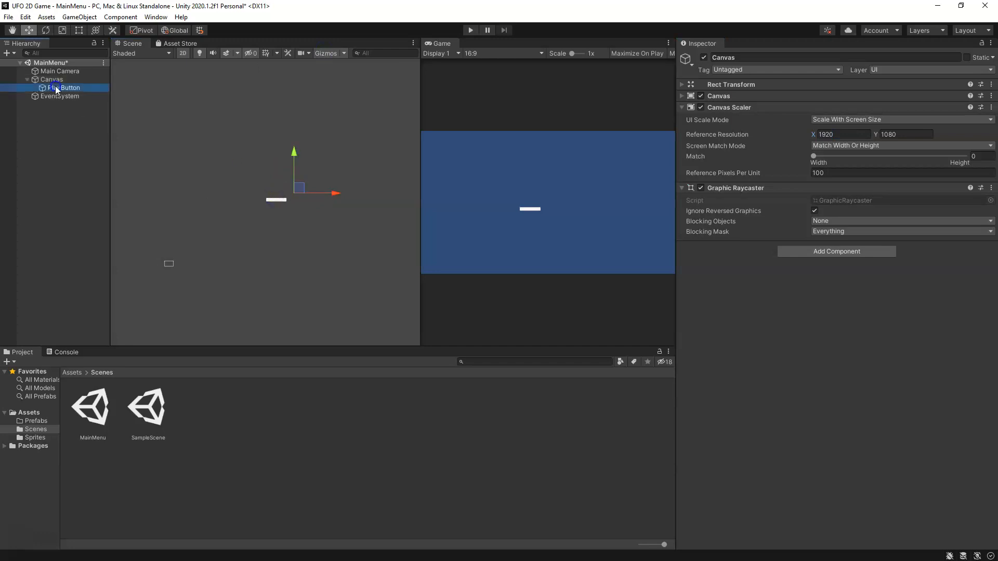
{"action": "key", "text": "f"}
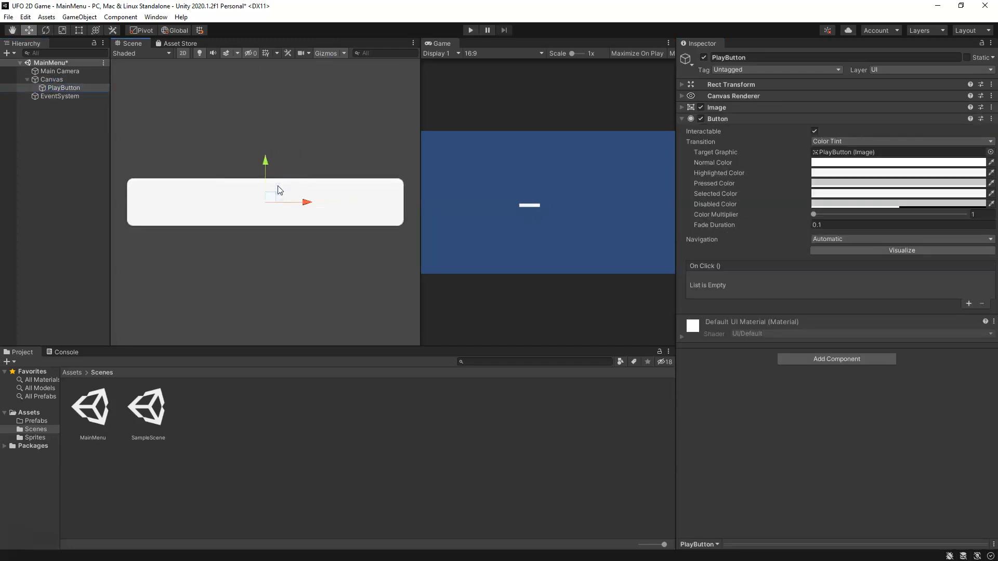
{"action": "scroll", "coordinate": [282, 203], "scroll_direction": "down", "scroll_amount": 5}
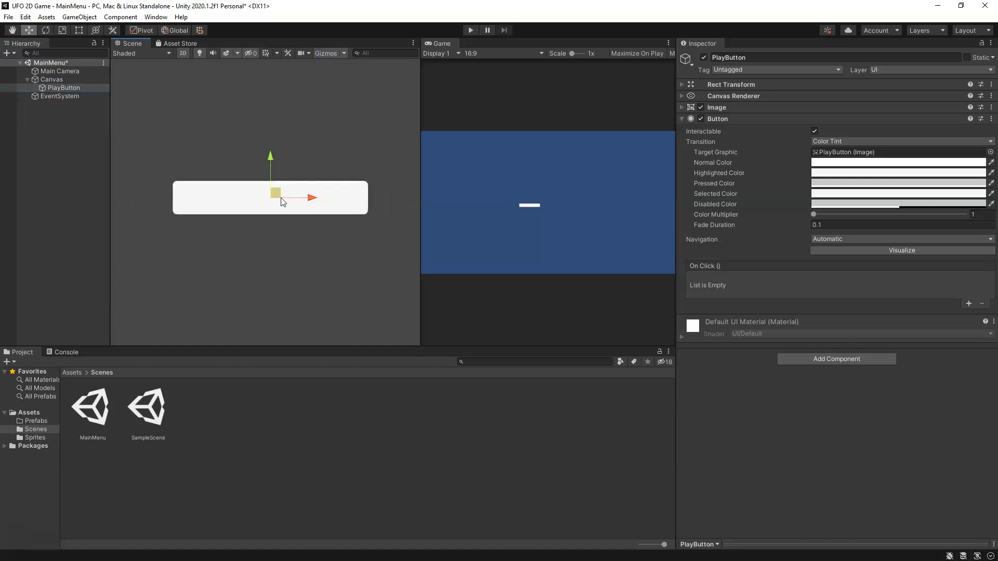
{"action": "left_click", "coordinate": [52, 80]}
{"action": "scroll", "coordinate": [294, 204], "scroll_direction": "down", "scroll_amount": 5}
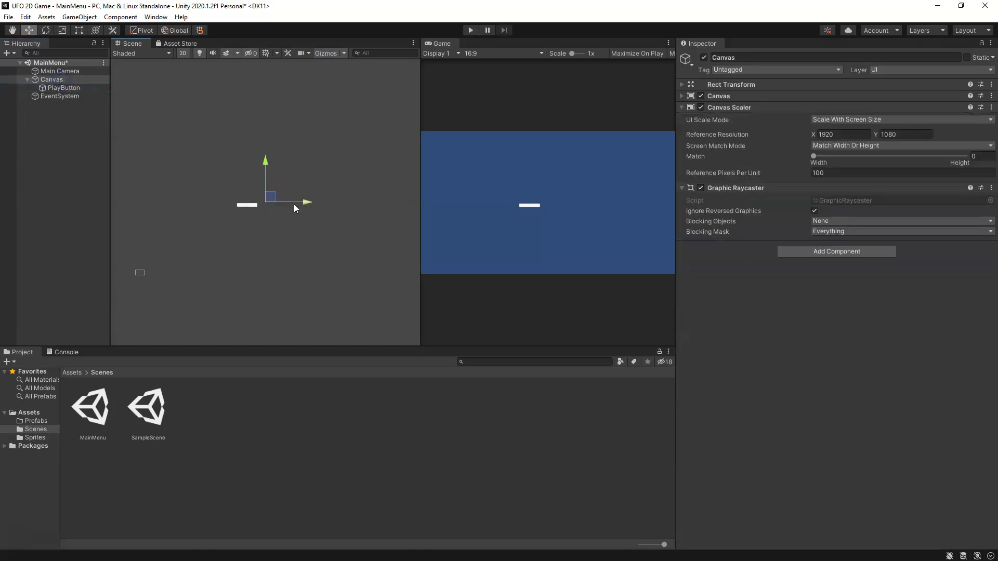
{"action": "middle_click_drag", "start_coordinate": [275, 239], "coordinate": [282, 237]}
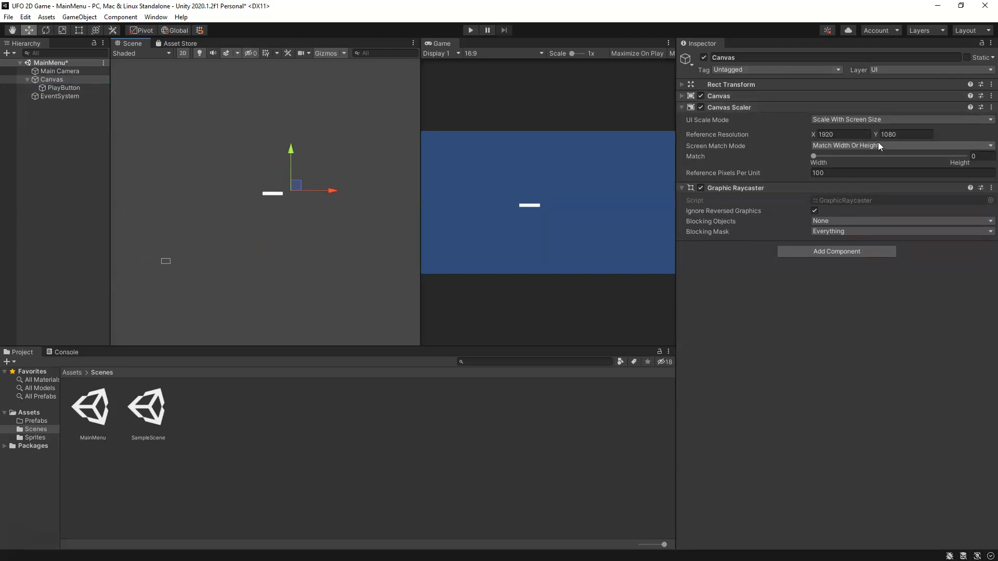
{"action": "left_click", "coordinate": [842, 135]}
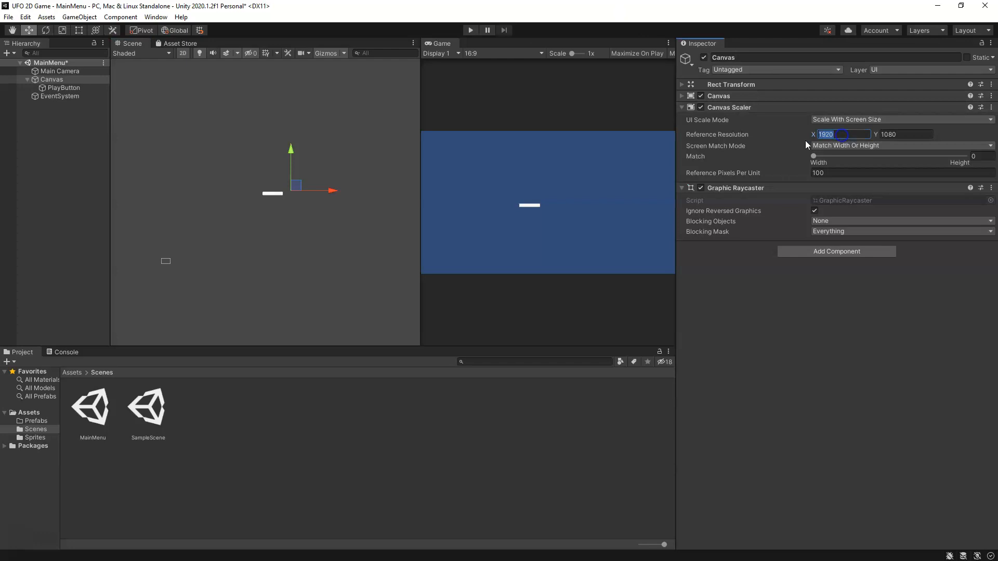
{"action": "left_click", "coordinate": [890, 135]}
Expand PlayButton's Rect Transform, Canvas Renderer and Image components to show their properties
{"action": "left_click", "coordinate": [63, 89]}
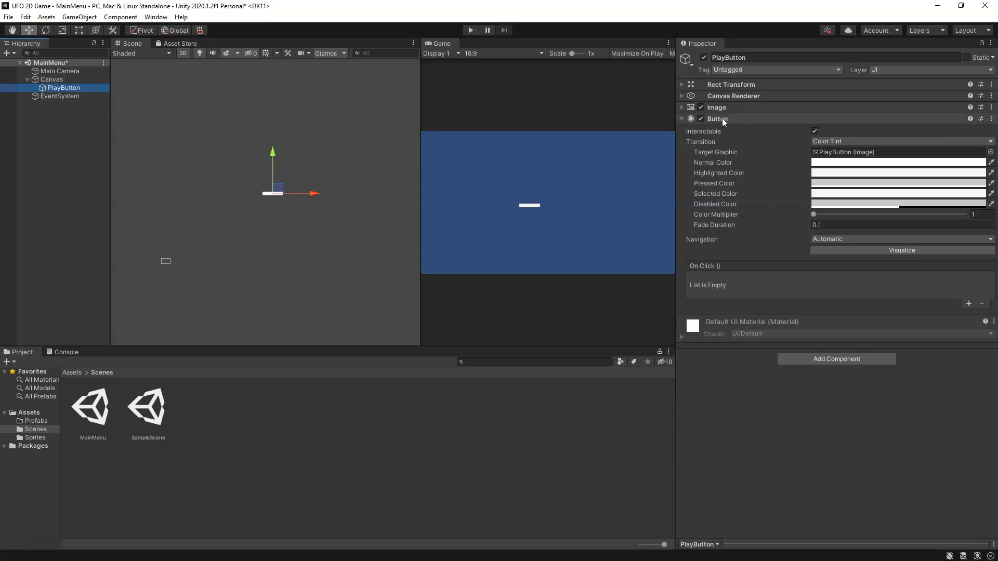
{"action": "left_click", "coordinate": [680, 118]}
{"action": "left_click", "coordinate": [682, 118]}
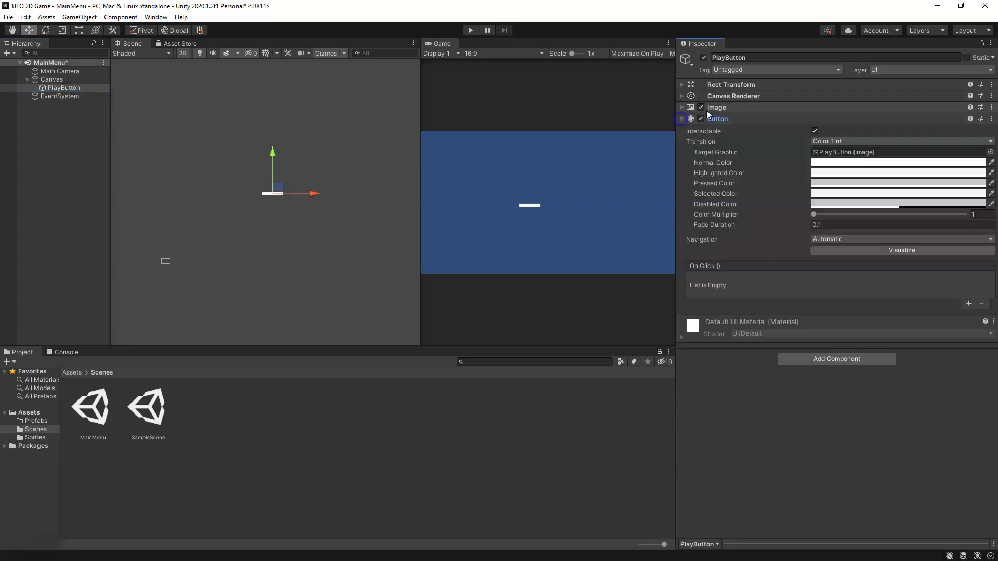
{"action": "left_click", "coordinate": [682, 107]}
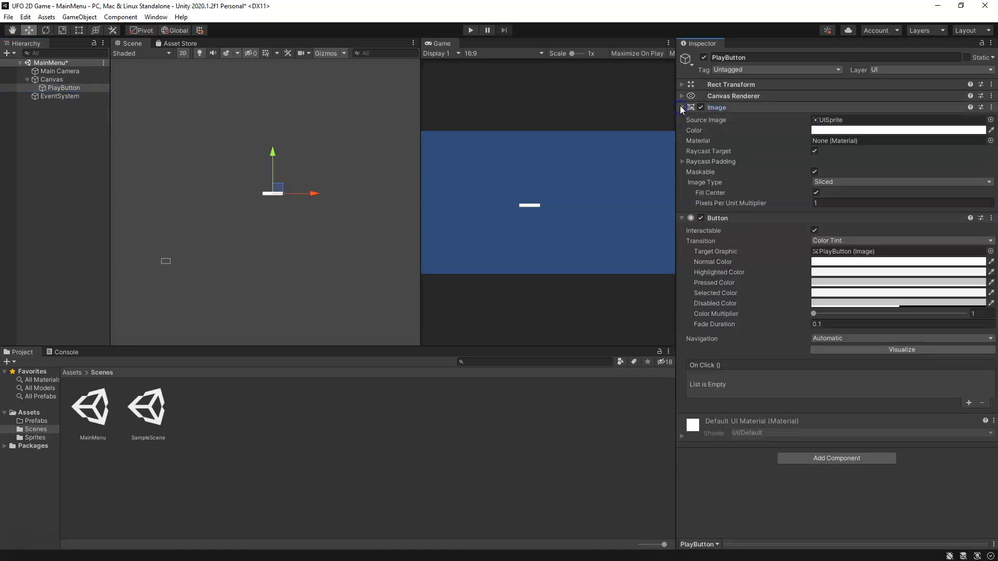
{"action": "left_click", "coordinate": [681, 96]}
{"action": "left_click", "coordinate": [681, 84]}
{"action": "left_click", "coordinate": [742, 85]}
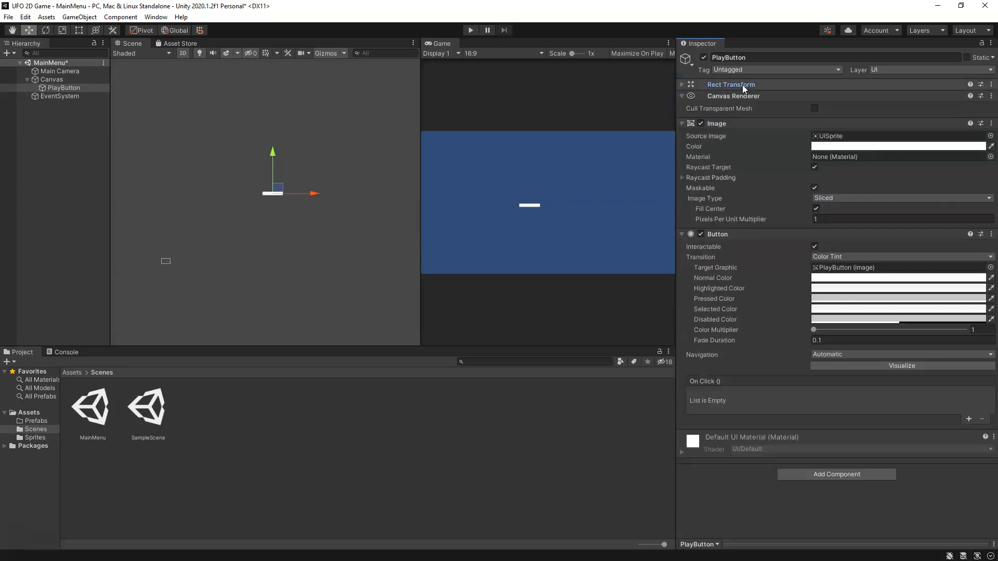
{"action": "left_click", "coordinate": [681, 85]}
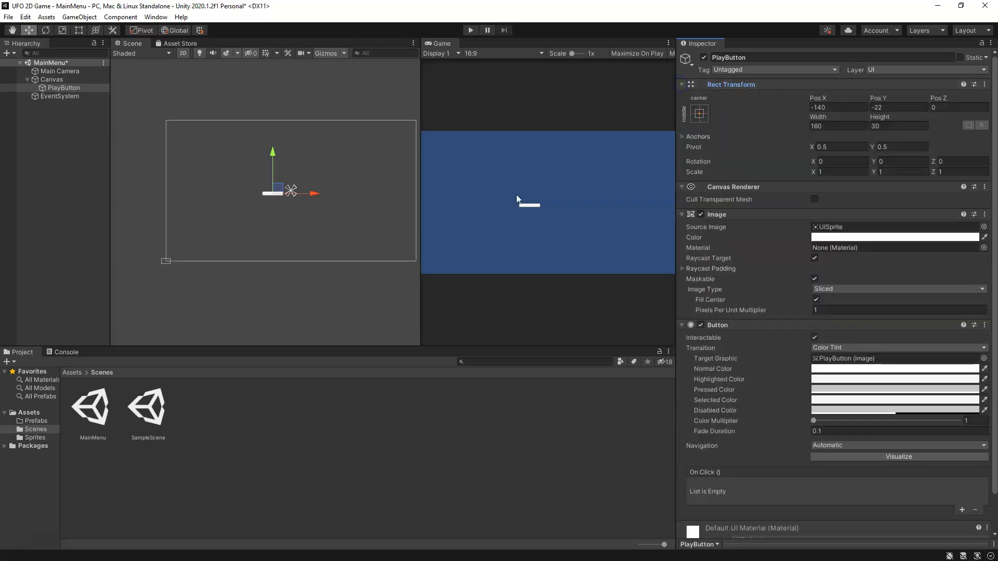
{"action": "left_click", "coordinate": [680, 85]}
{"action": "left_click", "coordinate": [681, 86]}
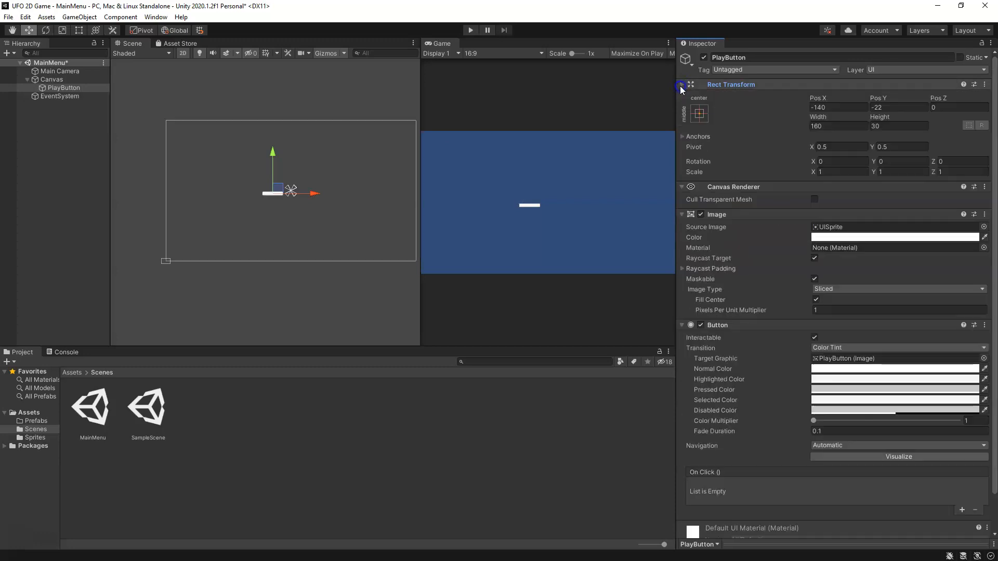
Move PlayButton to about X -16, Y -178 on the canvas and activate the Rect Tool
{"action": "middle_click_drag", "start_coordinate": [289, 214], "coordinate": [264, 207]}
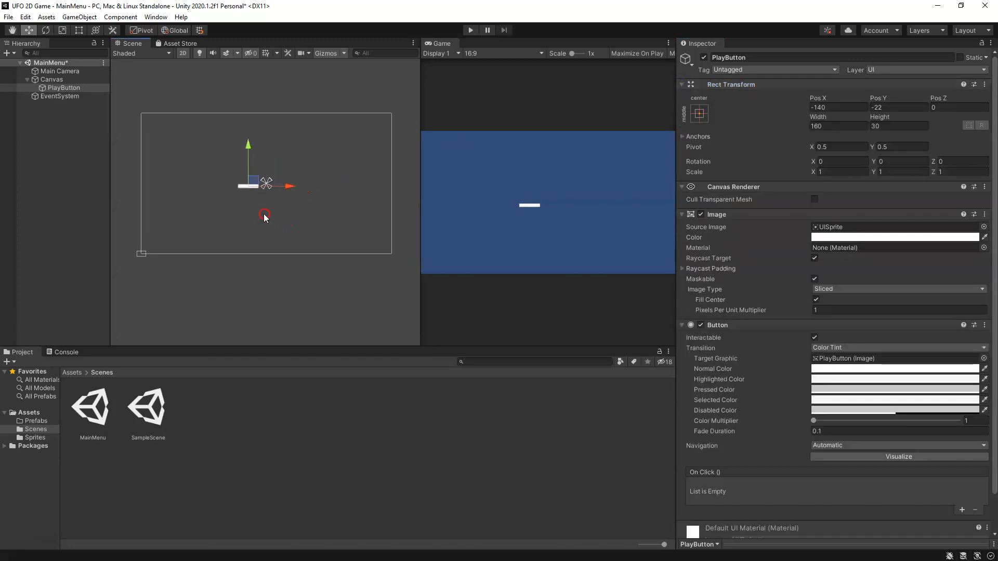
{"action": "left_click_drag", "start_coordinate": [255, 181], "coordinate": [271, 199]}
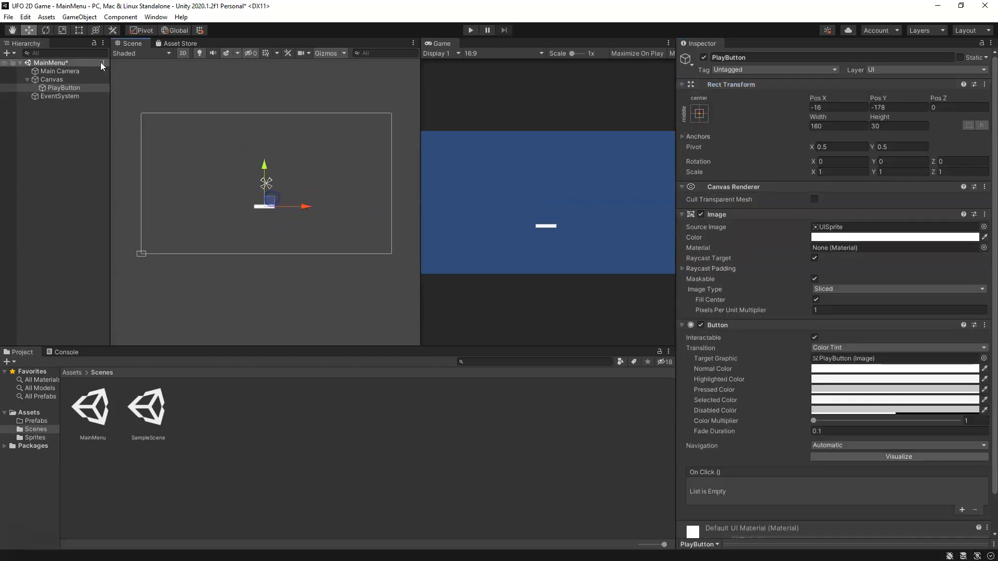
{"action": "left_click", "coordinate": [78, 33]}
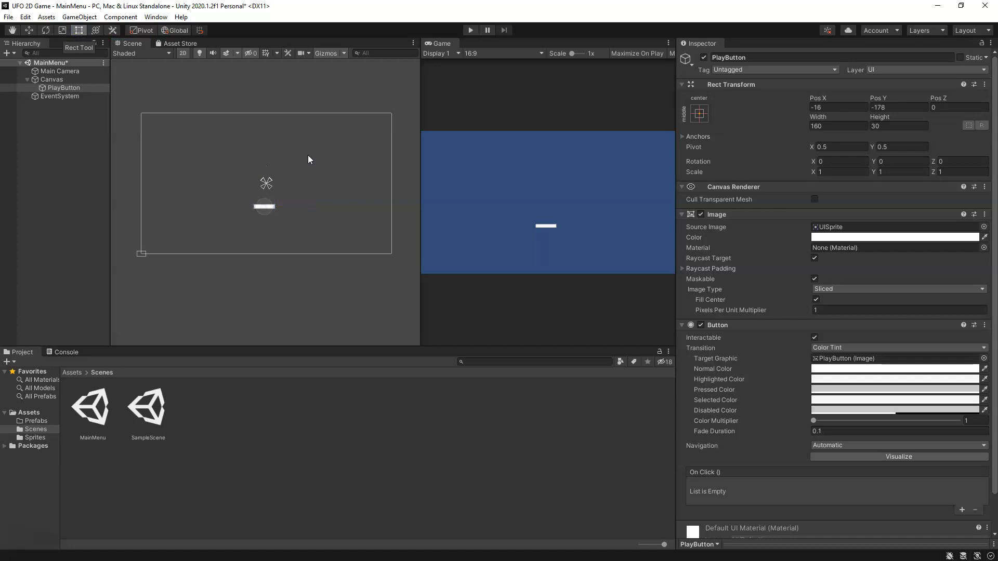
Resize PlayButton to about 256 by 386, centred horizontally at Y -256, and collapse its Button and Canvas Renderer components
{"action": "left_click_drag", "start_coordinate": [274, 208], "coordinate": [267, 227]}
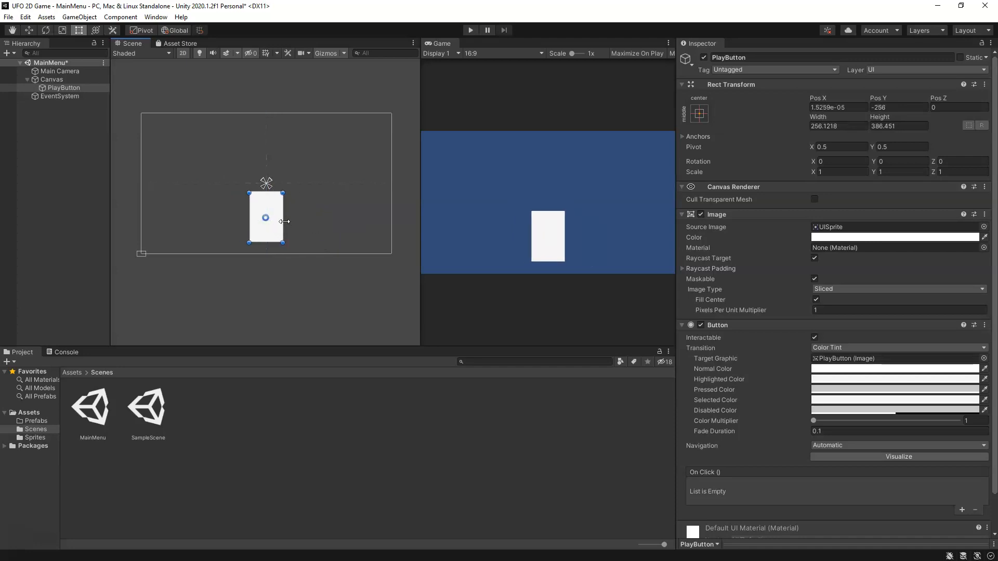
{"action": "left_click", "coordinate": [681, 325]}
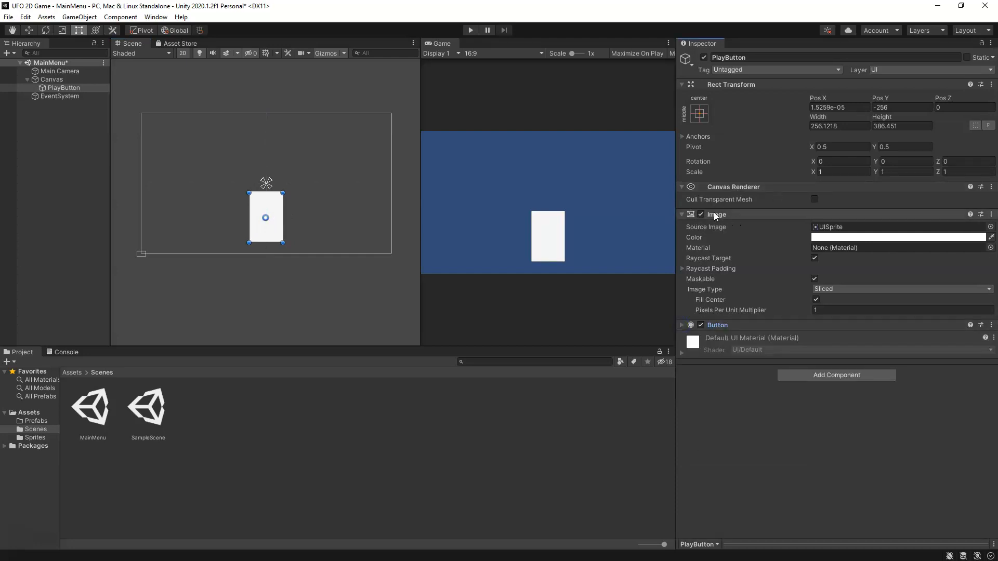
{"action": "left_click", "coordinate": [681, 186]}
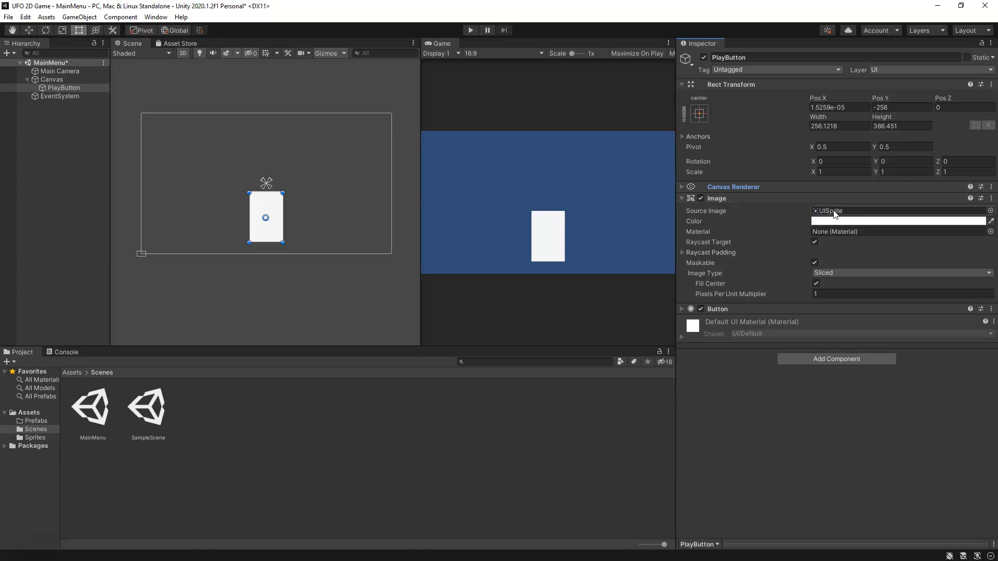
Set PlayButton's source image to the P_0002_PLAY sprite from the Sprites folder
{"action": "left_click", "coordinate": [32, 438]}
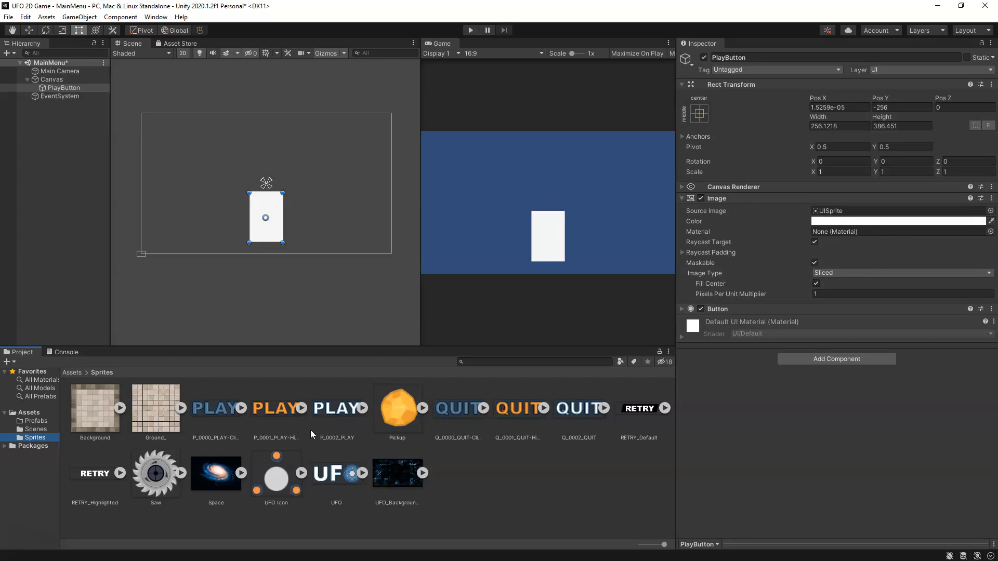
{"action": "mouse_move", "coordinate": [347, 415]}
{"action": "left_mouse_down"}
{"action": "mouse_move", "coordinate": [800, 236]}
{"action": "mouse_move", "coordinate": [779, 231]}
{"action": "mouse_move", "coordinate": [345, 419]}
{"action": "left_mouse_up"}
{"action": "left_click", "coordinate": [991, 212]}
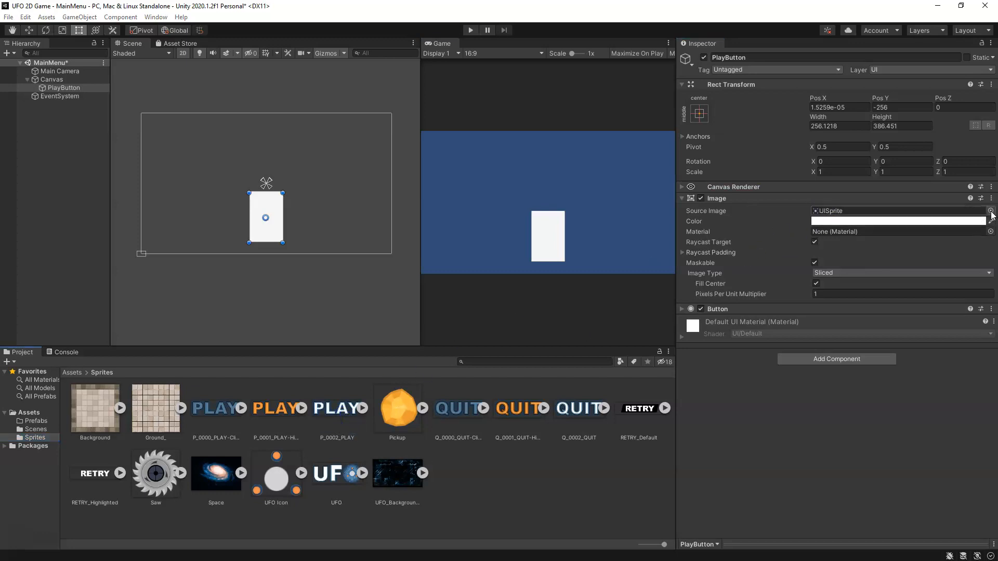
{"action": "left_click", "coordinate": [452, 228]}
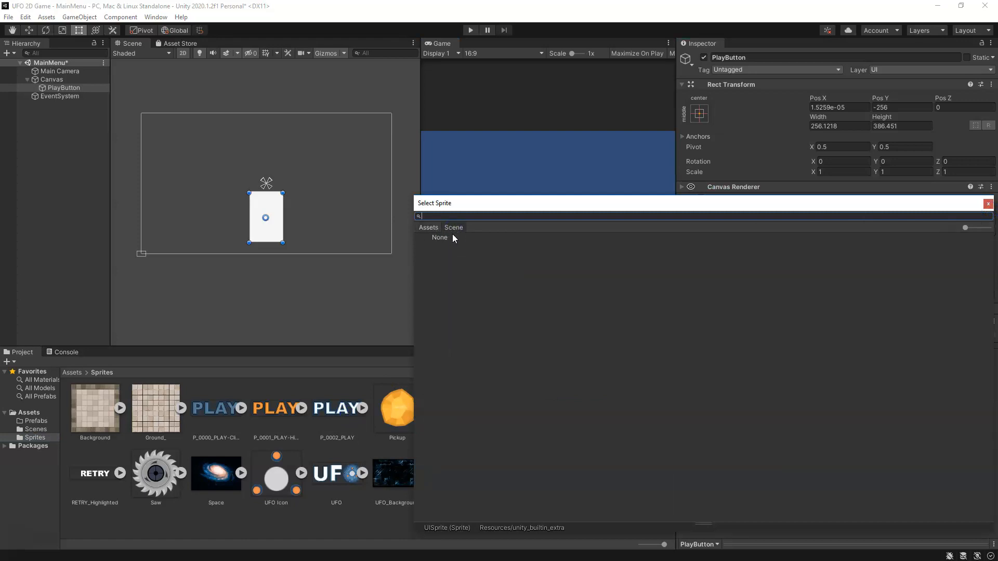
{"action": "left_click", "coordinate": [429, 228]}
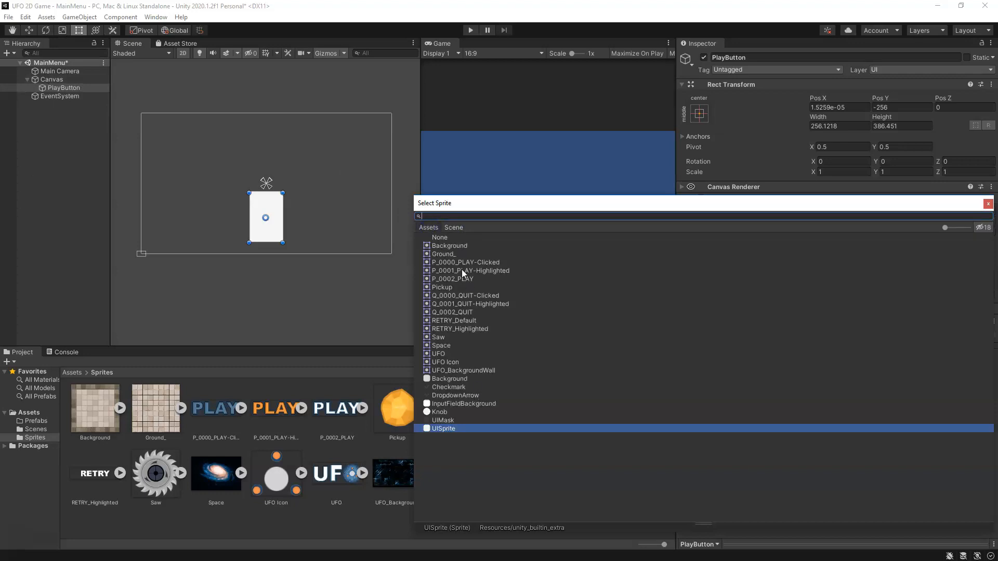
{"action": "left_click", "coordinate": [452, 279]}
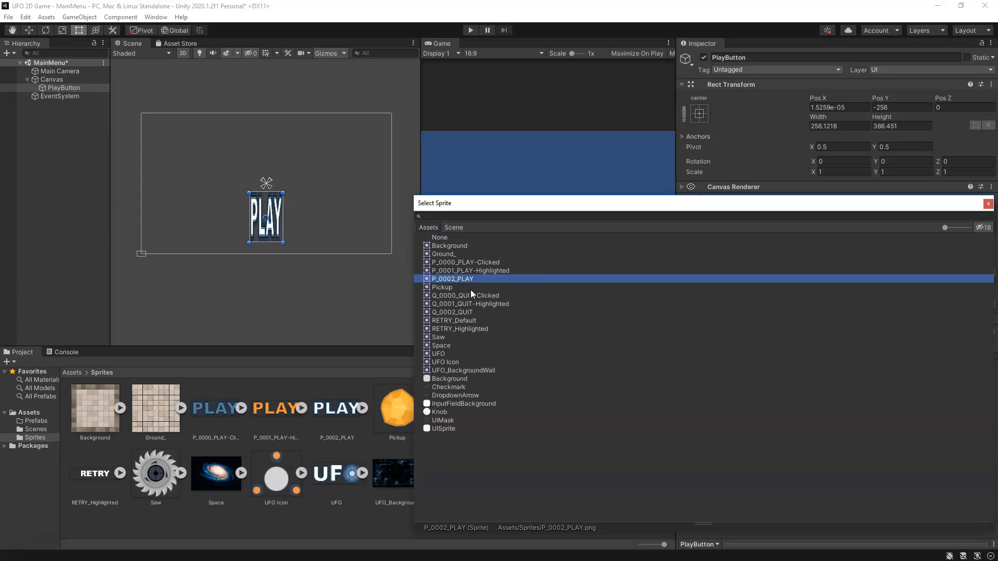
{"action": "left_click", "coordinate": [470, 262]}
{"action": "left_click", "coordinate": [469, 270]}
{"action": "left_click", "coordinate": [470, 279]}
{"action": "double_click", "coordinate": [467, 279]}
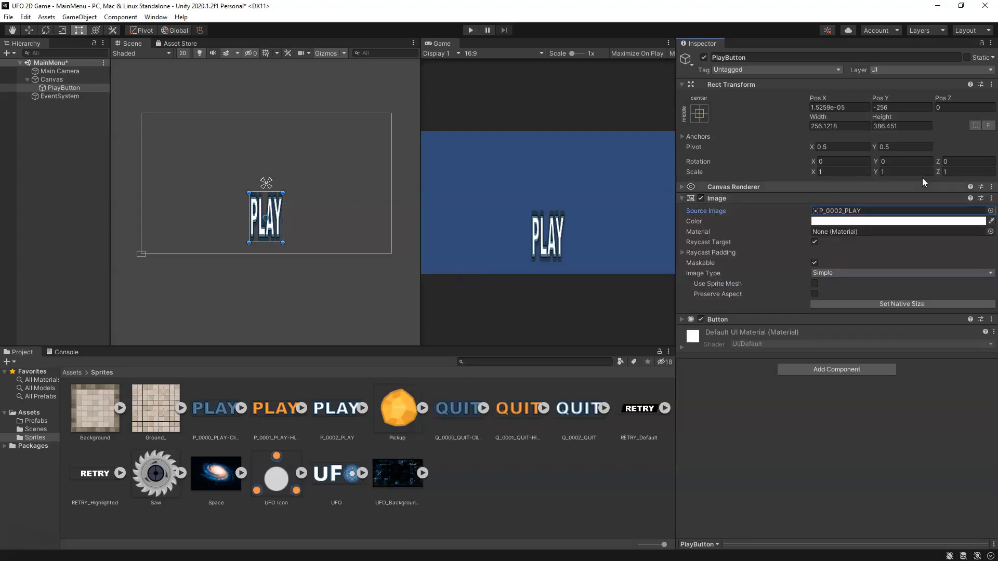
Rename the P_0002_PLAY sprite asset to PLAY_Default
{"action": "left_click", "coordinate": [340, 420]}
{"action": "right_click", "coordinate": [338, 440]}
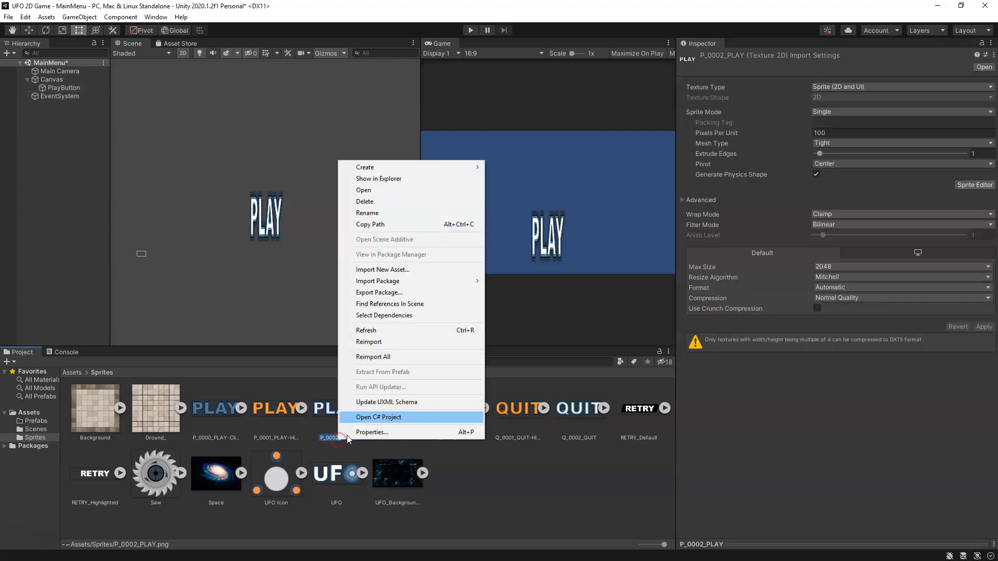
{"action": "left_click", "coordinate": [380, 216]}
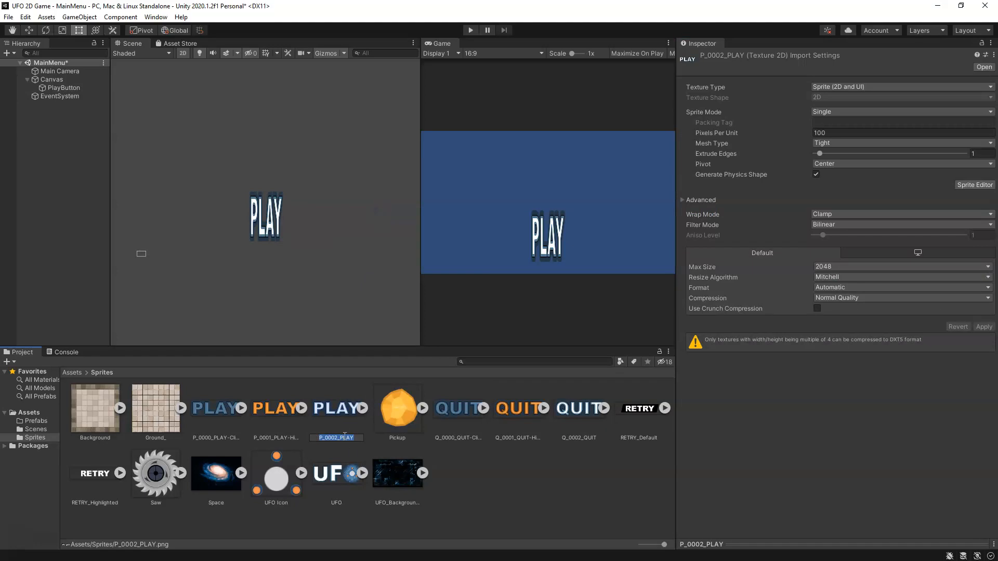
{"action": "type", "text": "PLAY"}
{"action": "left_click", "coordinate": [351, 436]}
{"action": "type", "text": "_Default"}
{"action": "key", "text": "Return"}
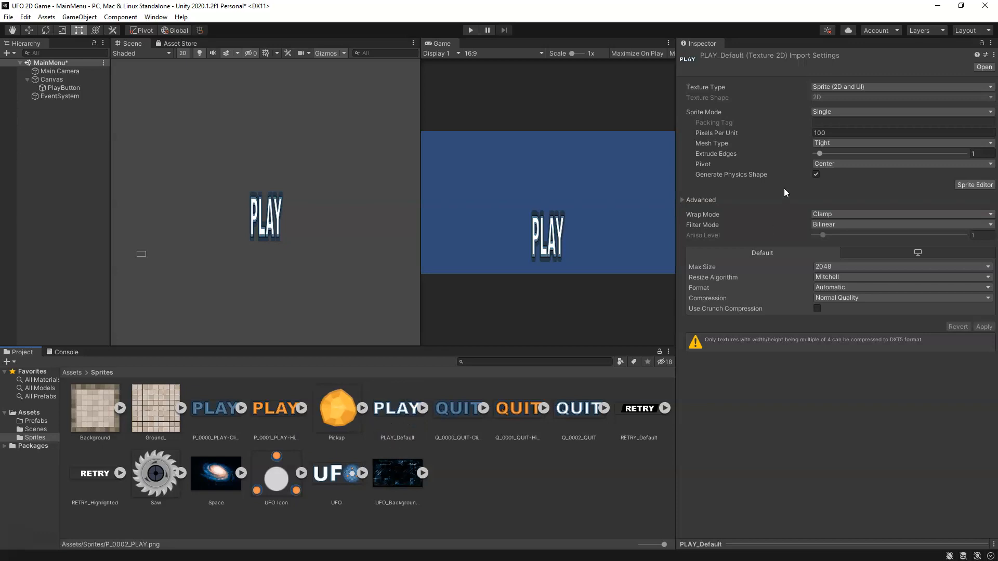
Enable Preserve Aspect on PlayButton's image and resize the button to about 489 by 195, centred horizontally at about Y -97
{"action": "left_click", "coordinate": [61, 87]}
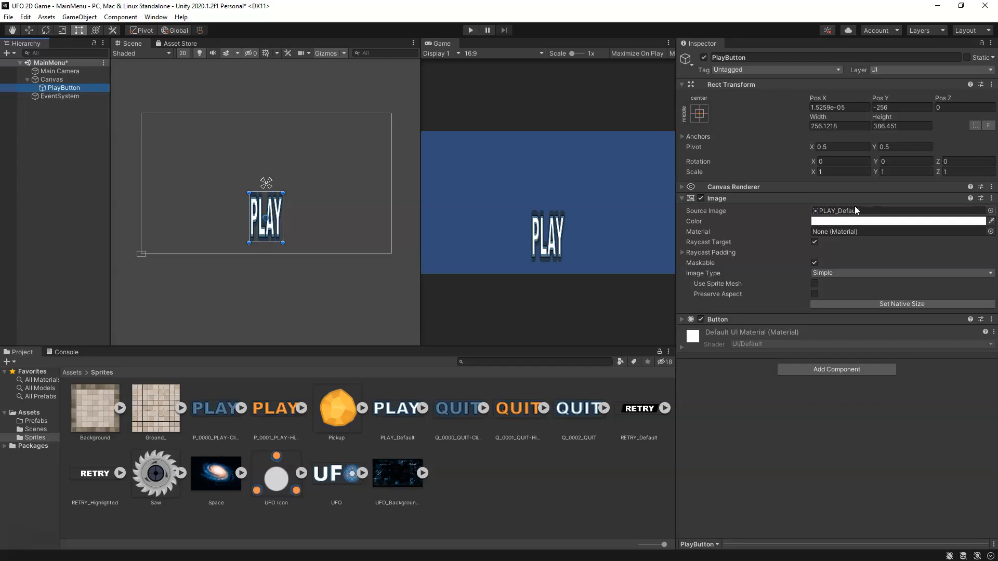
{"action": "scroll", "coordinate": [265, 224], "scroll_direction": "up", "scroll_amount": 2}
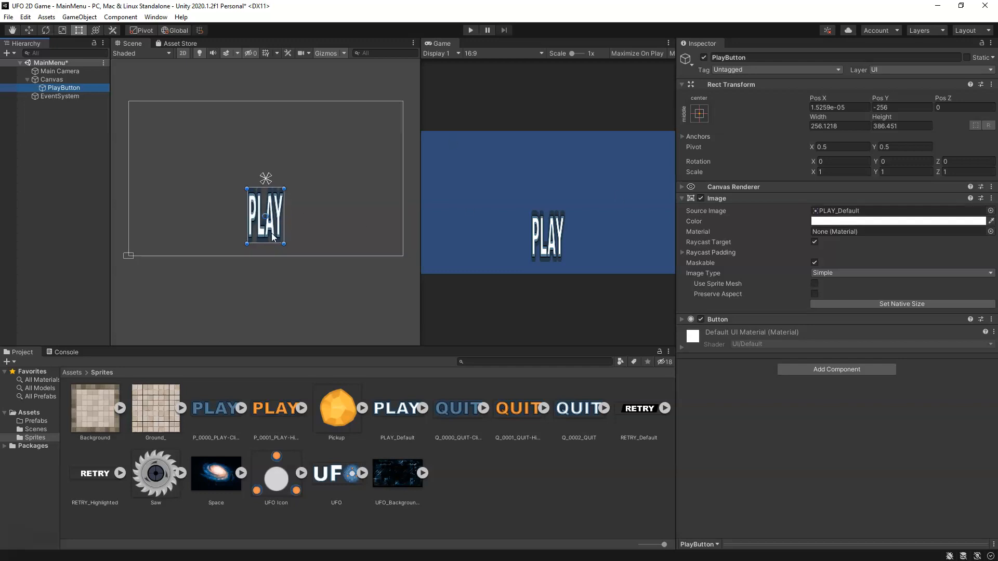
{"action": "left_click_drag", "start_coordinate": [288, 233], "coordinate": [275, 212]}
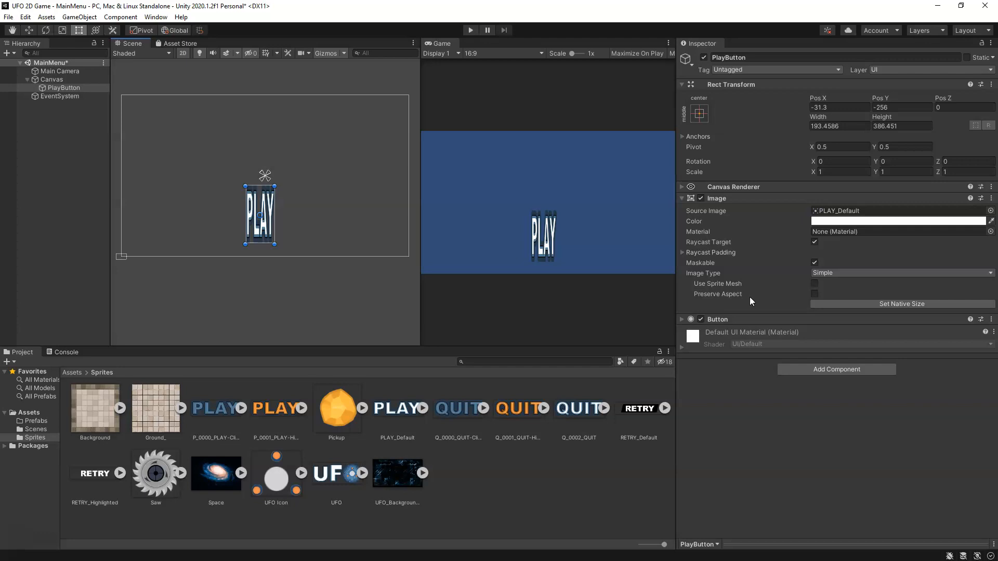
{"action": "left_click", "coordinate": [814, 294]}
{"action": "left_click_drag", "start_coordinate": [275, 222], "coordinate": [342, 224]}
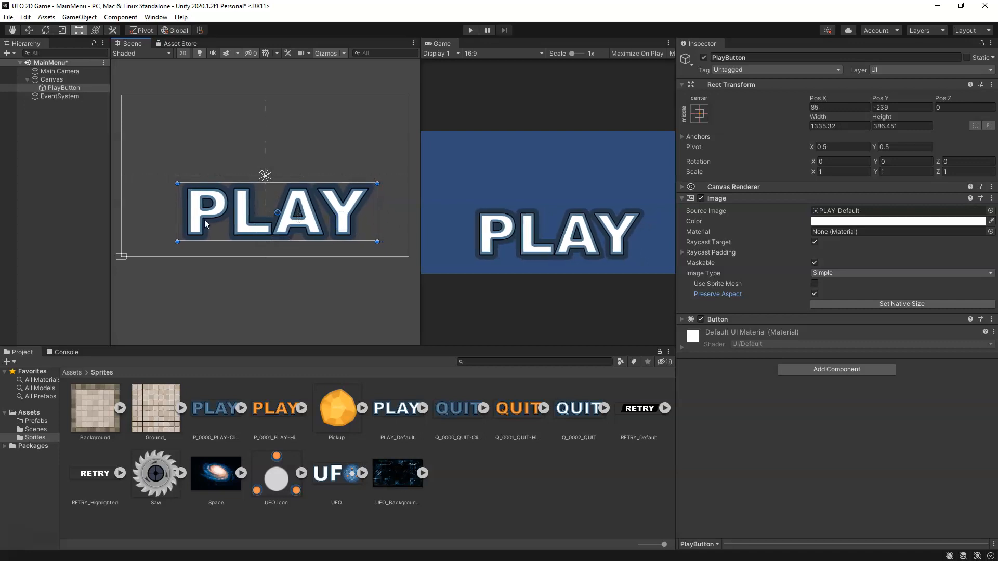
{"action": "left_click_drag", "start_coordinate": [378, 226], "coordinate": [287, 199]}
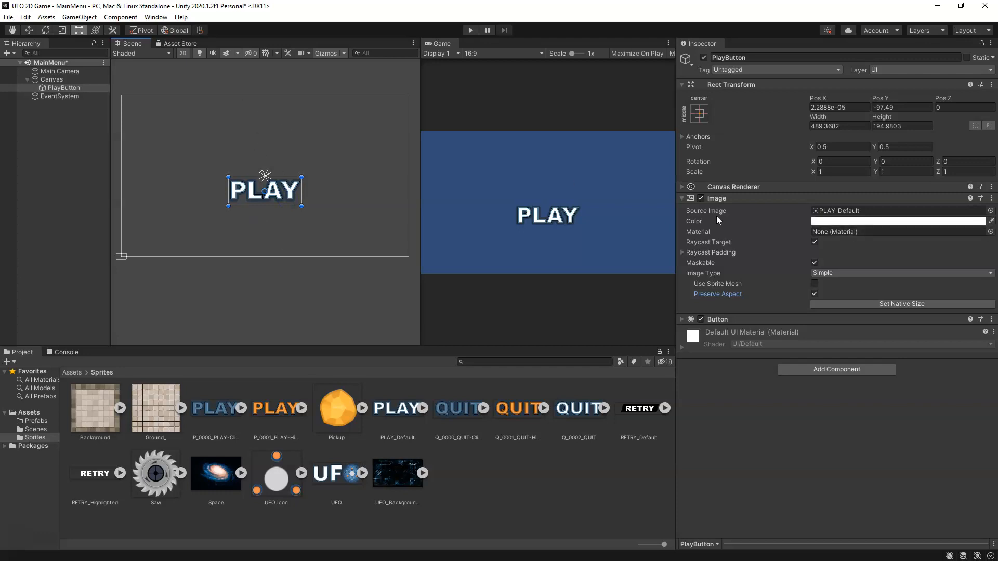
Collapse PlayButton's Image component and set its Button component's transition to Sprite Swap
{"action": "left_click", "coordinate": [682, 199]}
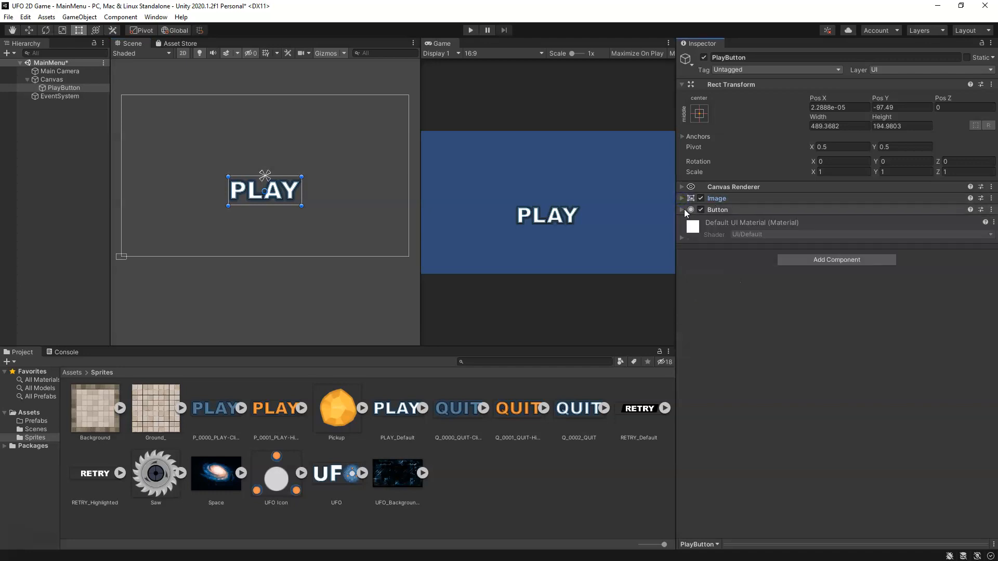
{"action": "left_click", "coordinate": [682, 209]}
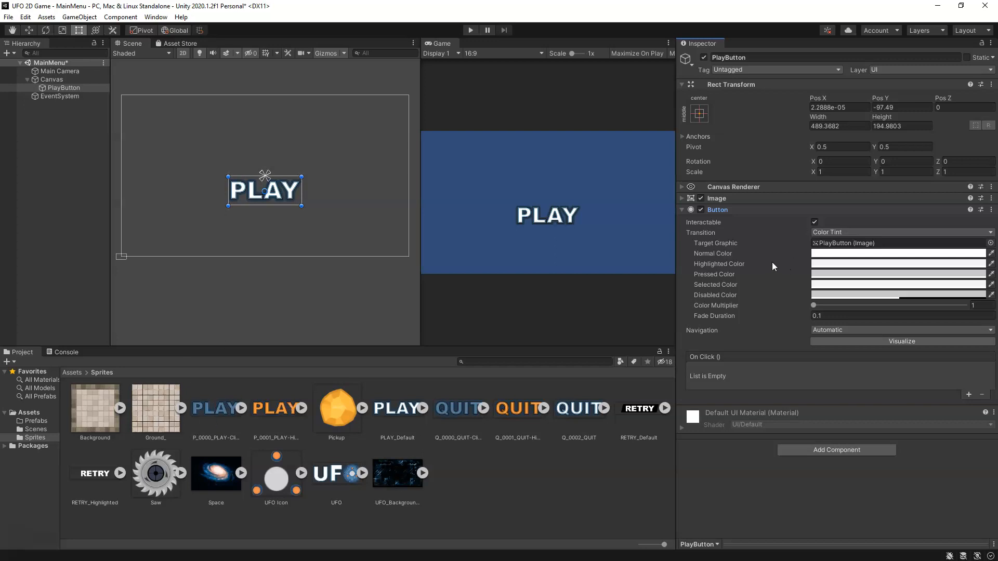
{"action": "left_click", "coordinate": [825, 233]}
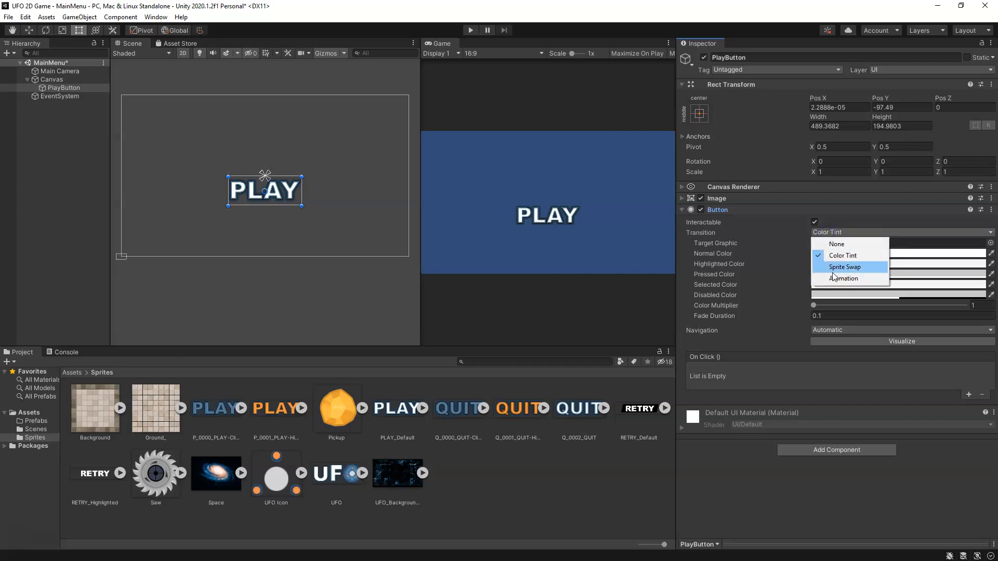
{"action": "left_click", "coordinate": [854, 269]}
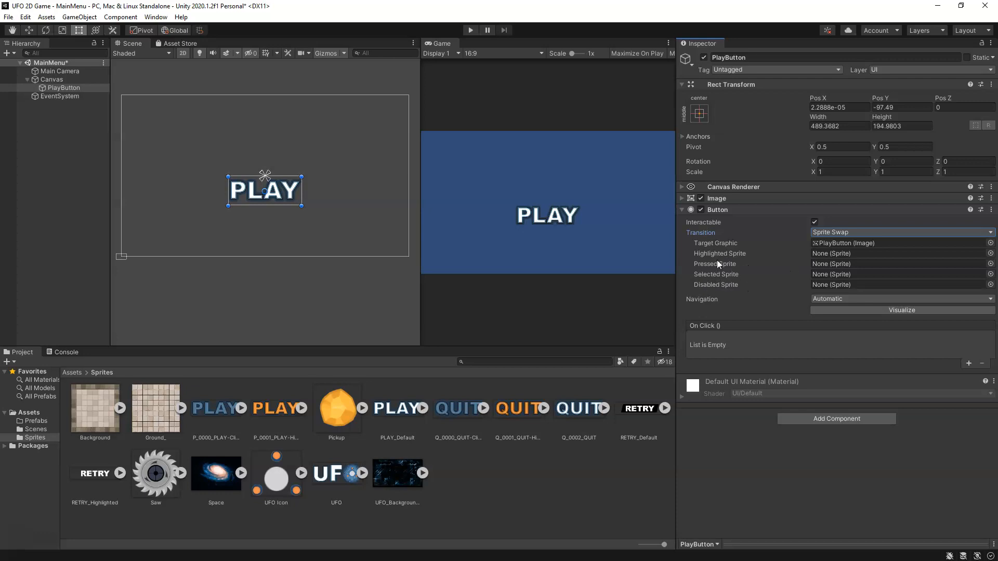
Assign P_0001_PLAY-Highlighted as PlayButton's pressed sprite and P_0000_PLAY-Clicked as its highlighted sprite
{"action": "left_click_drag", "start_coordinate": [283, 406], "coordinate": [834, 265]}
{"action": "left_click", "coordinate": [217, 421]}
{"action": "left_click_drag", "start_coordinate": [216, 422], "coordinate": [838, 255]}
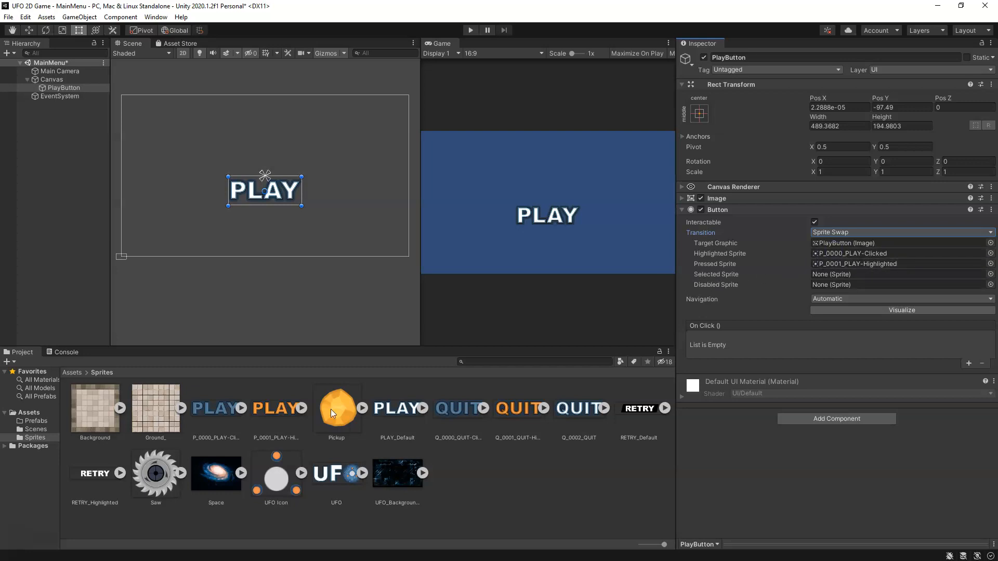
Set PlayButton's highlighted sprite to P_0001_PLAY-Highlighted and its pressed and selected sprites to P_0000_PLAY-Clicked
{"action": "left_click_drag", "start_coordinate": [214, 417], "coordinate": [847, 269]}
{"action": "left_click_drag", "start_coordinate": [273, 409], "coordinate": [844, 254]}
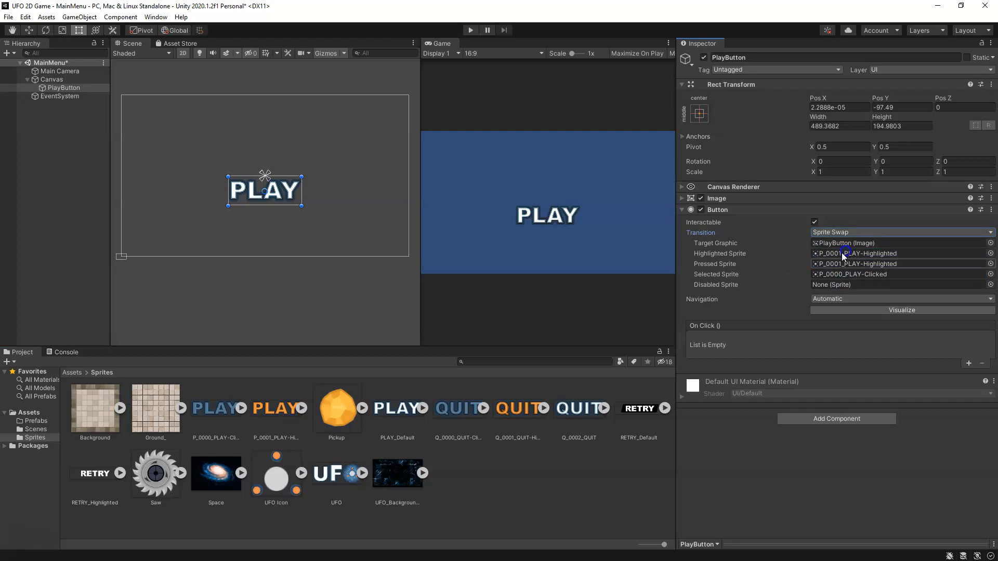
{"action": "left_click_drag", "start_coordinate": [229, 415], "coordinate": [844, 262]}
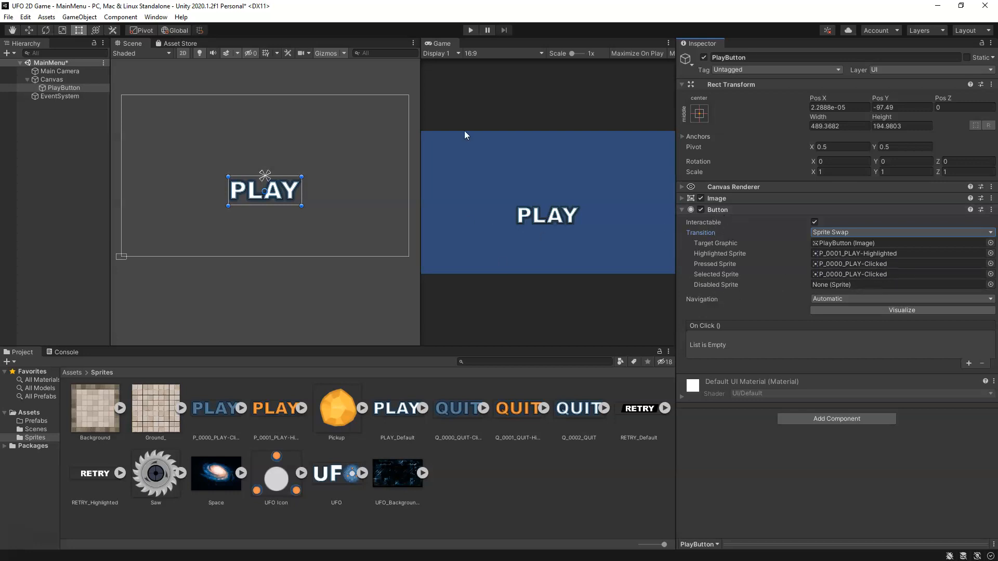
Run the scene in play mode, test PlayButton's sprite swapping in the game view, and stop playback
{"action": "left_click", "coordinate": [471, 30]}
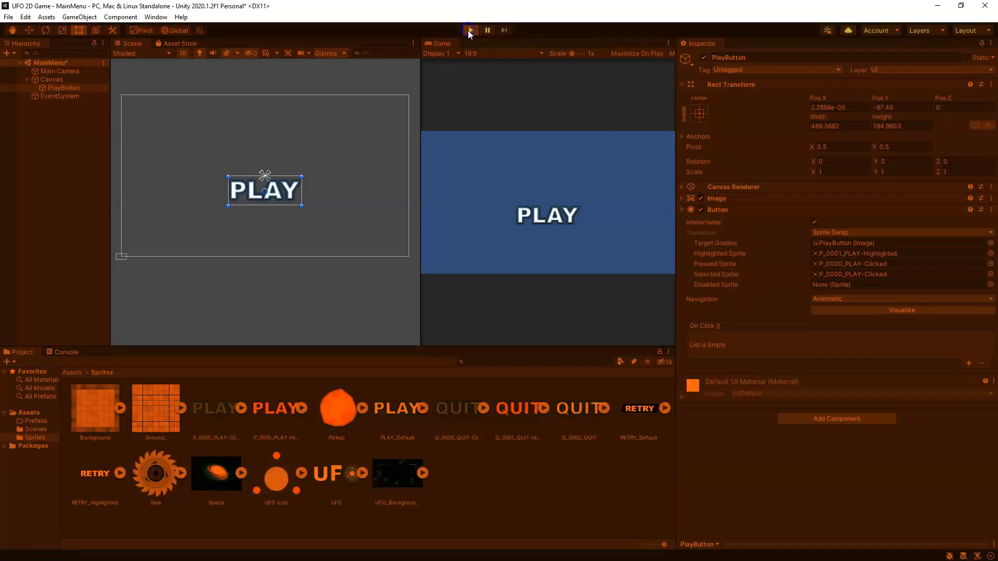
{"action": "left_click", "coordinate": [535, 216]}
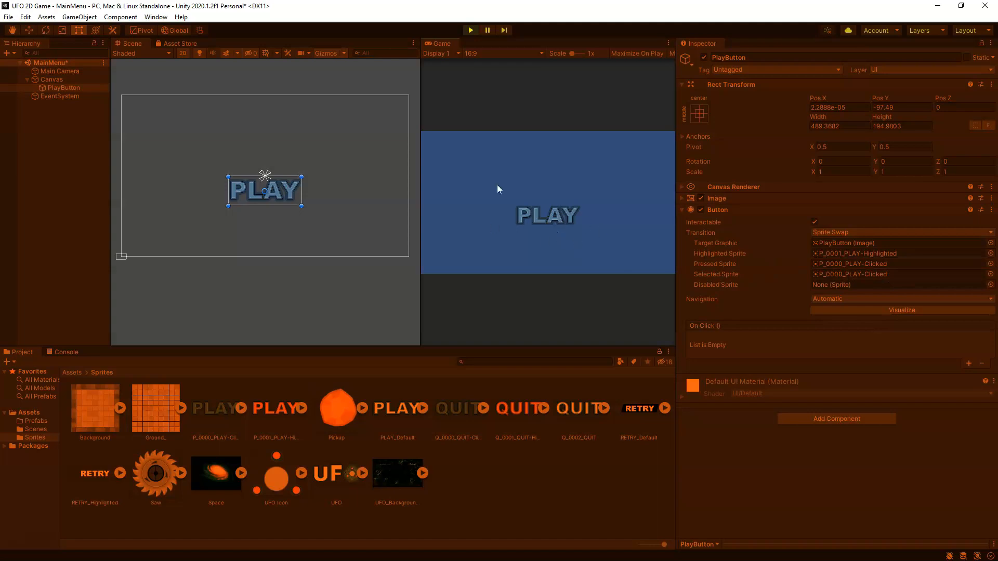
{"action": "left_click", "coordinate": [469, 31]}
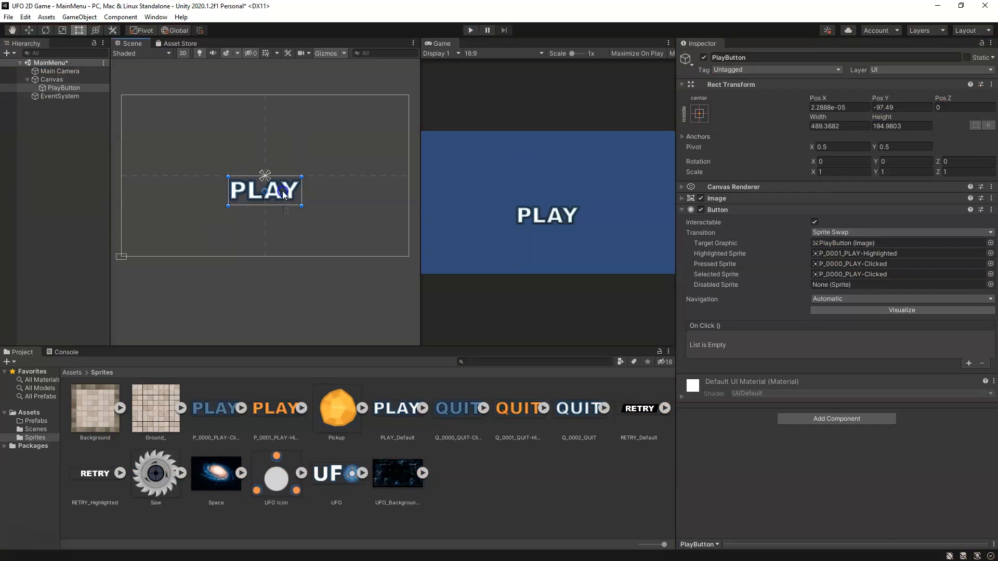
Move PlayButton down to about Y -132, keeping it centred horizontally, and duplicate it on the canvas
{"action": "mouse_move", "coordinate": [287, 198]}
{"action": "left_mouse_down"}
{"action": "mouse_move", "coordinate": [260, 198]}
{"action": "mouse_move", "coordinate": [282, 196]}
{"action": "mouse_move", "coordinate": [258, 233]}
{"action": "mouse_move", "coordinate": [206, 230]}
{"action": "mouse_move", "coordinate": [249, 203]}
{"action": "mouse_move", "coordinate": [286, 204]}
{"action": "left_mouse_up"}
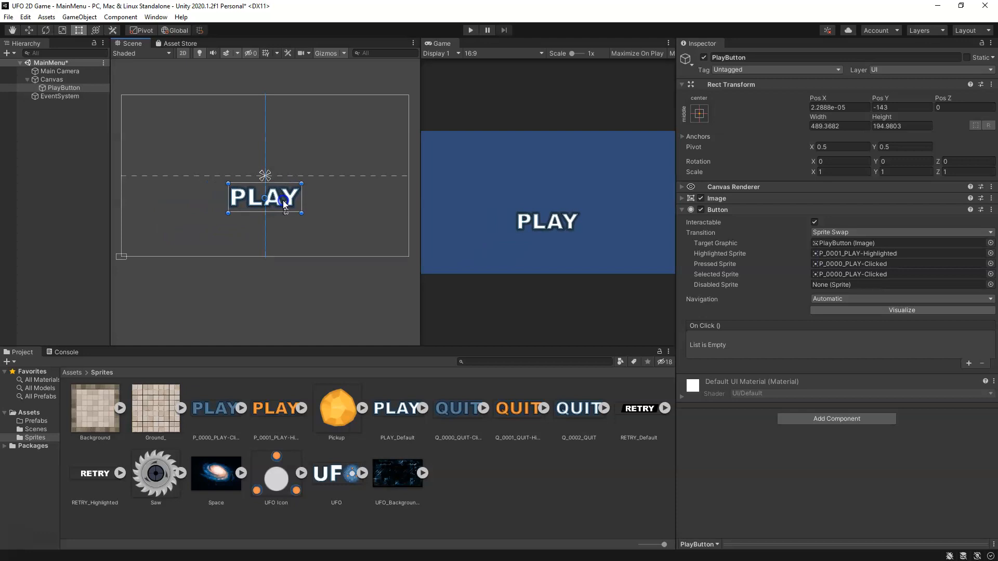
{"action": "left_click_drag", "start_coordinate": [284, 204], "coordinate": [285, 203]}
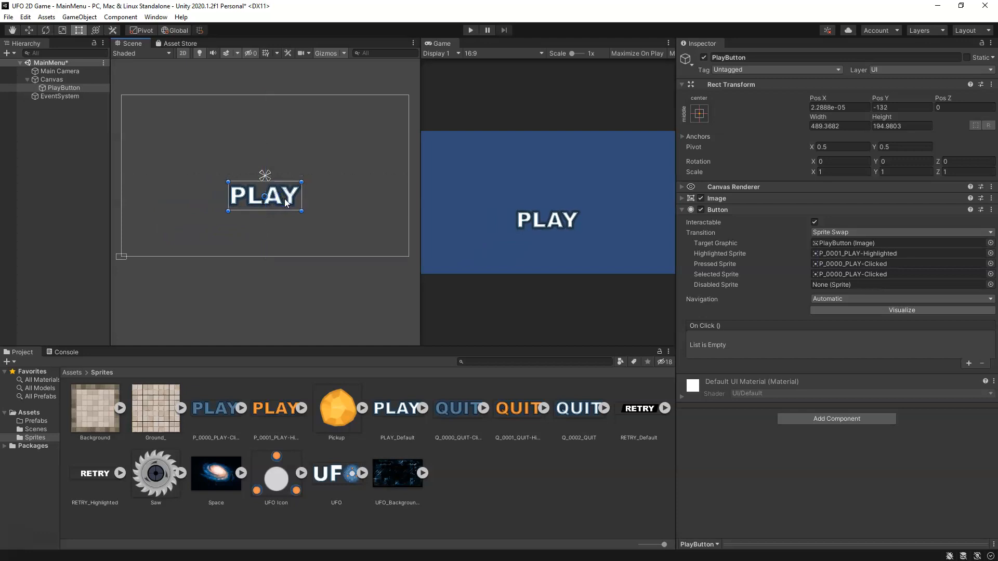
{"action": "right_click", "coordinate": [72, 88]}
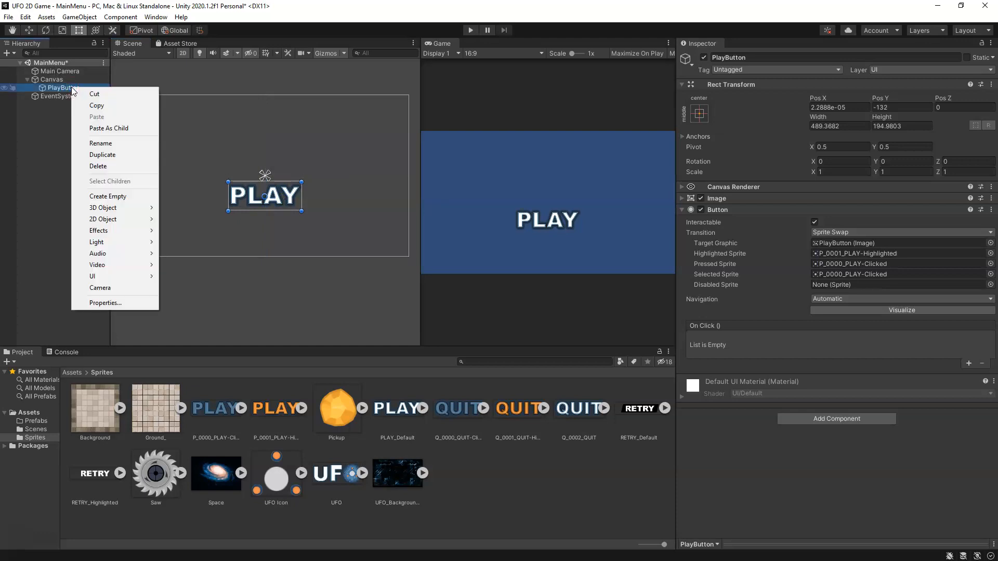
{"action": "left_click", "coordinate": [109, 154]}
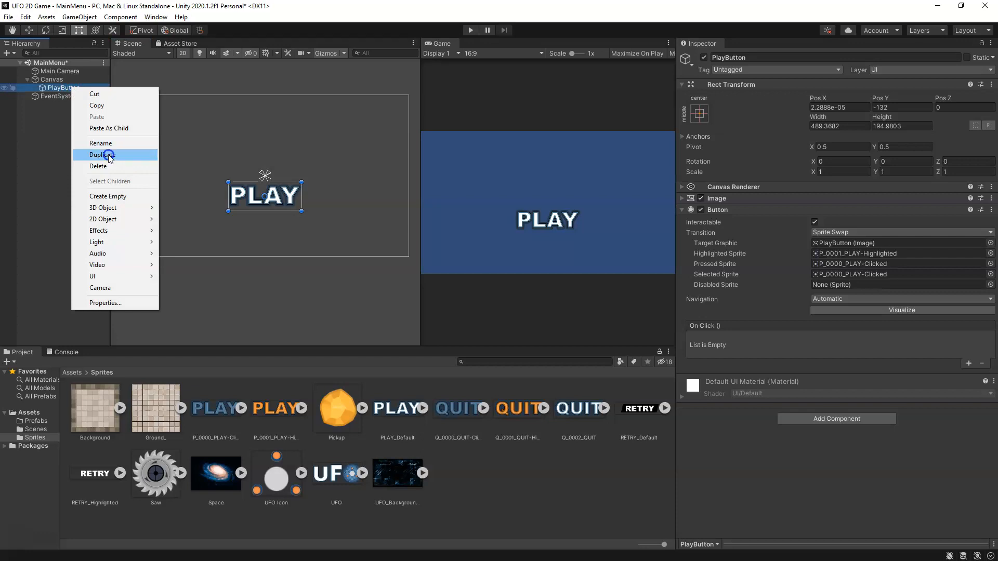
Rename the duplicate QuitButton and shrink it to about 385 by 150, centred below PlayButton at about Y -304
{"action": "left_click", "coordinate": [798, 55]}
{"action": "type", "text": "QuitButton"}
{"action": "key", "text": "Return"}
{"action": "left_click_drag", "start_coordinate": [286, 199], "coordinate": [281, 223]}
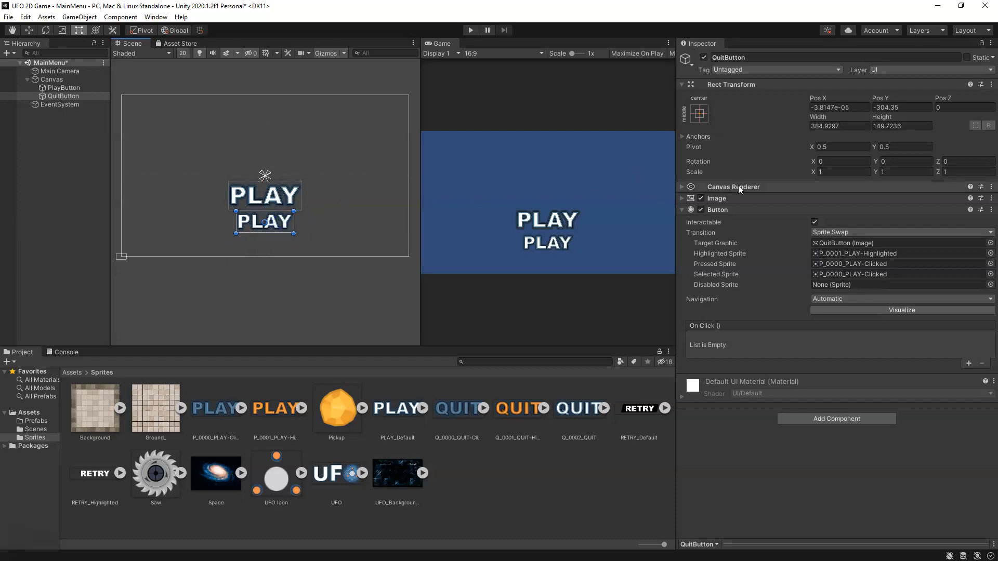
Set QuitButton's source image to Q_0002_QUIT, highlighted sprite to Q_0001_QUIT-Highlighted, and pressed and selected sprites to Q_0000_QUIT-Clicked
{"action": "left_click", "coordinate": [683, 198]}
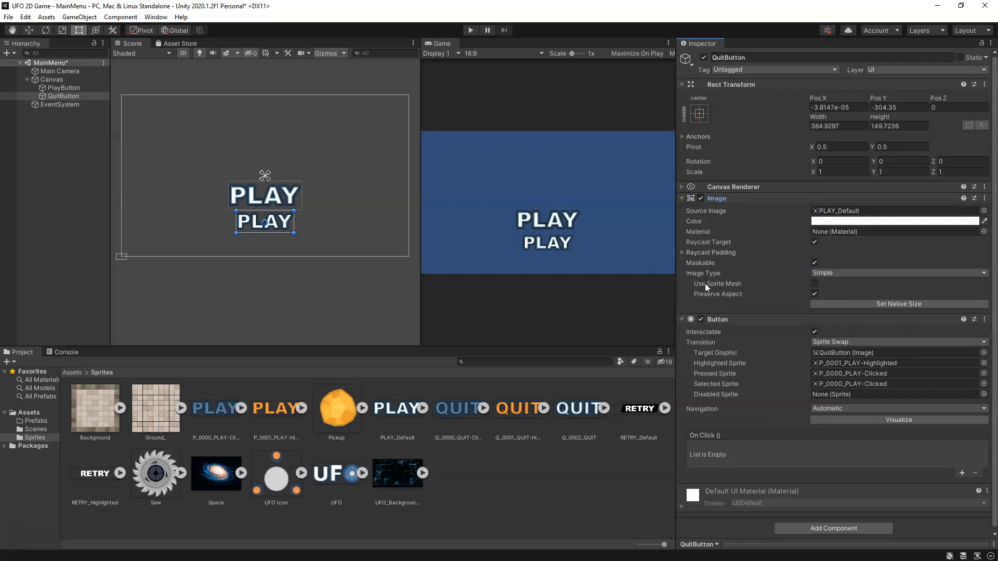
{"action": "left_click_drag", "start_coordinate": [576, 416], "coordinate": [846, 214]}
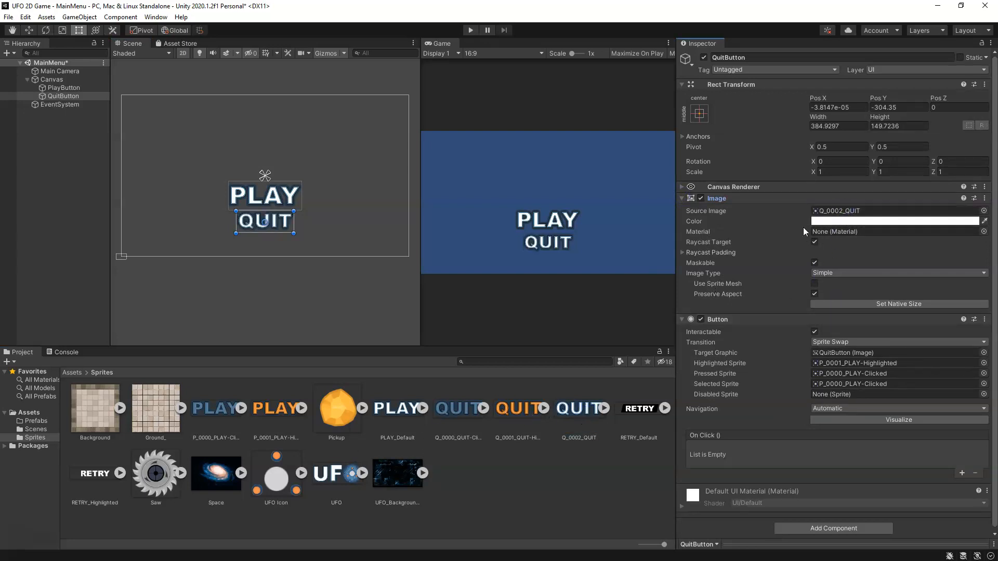
{"action": "left_click_drag", "start_coordinate": [458, 414], "coordinate": [851, 376]}
{"action": "left_click_drag", "start_coordinate": [521, 410], "coordinate": [863, 363]}
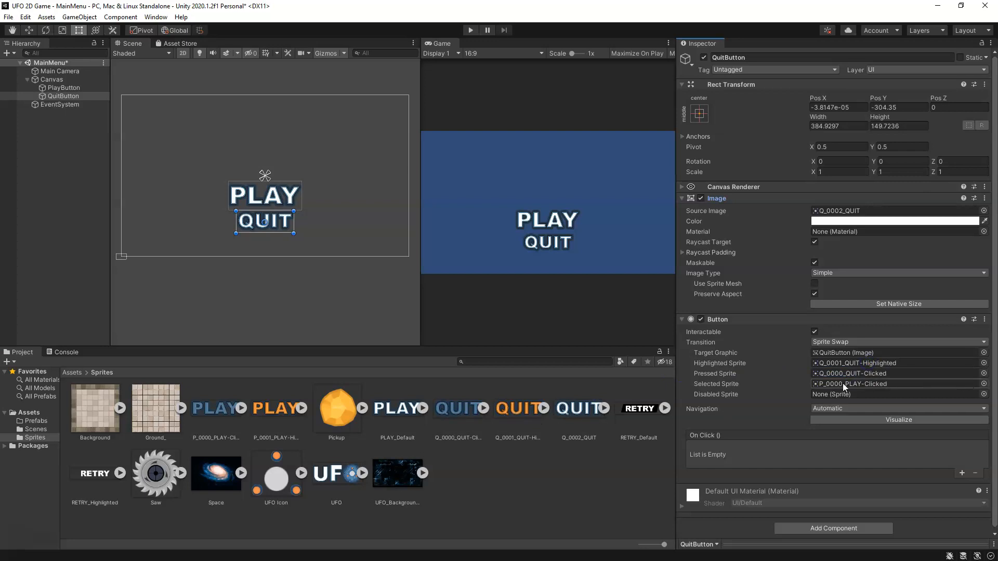
{"action": "left_click", "coordinate": [984, 384]}
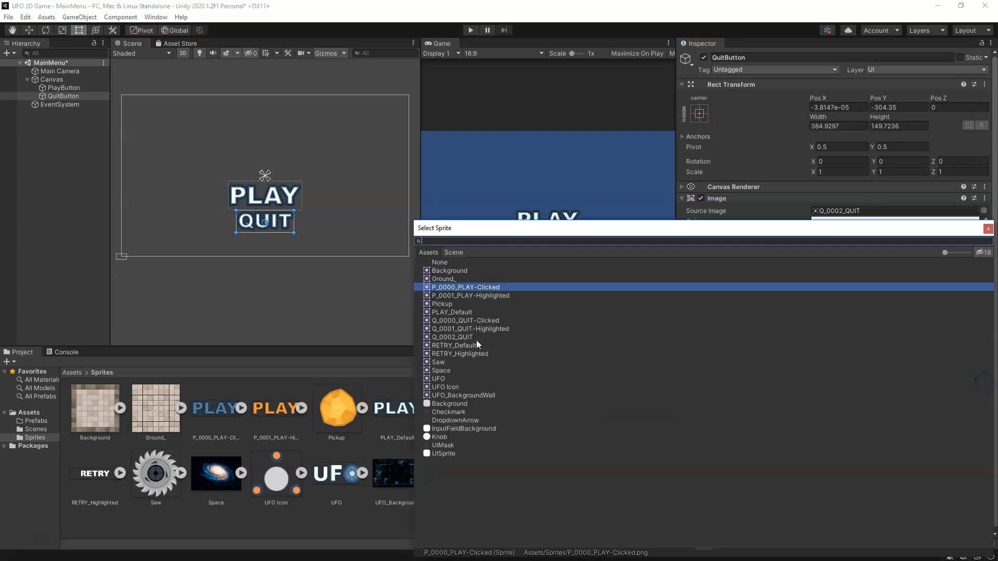
{"action": "double_click", "coordinate": [482, 322]}
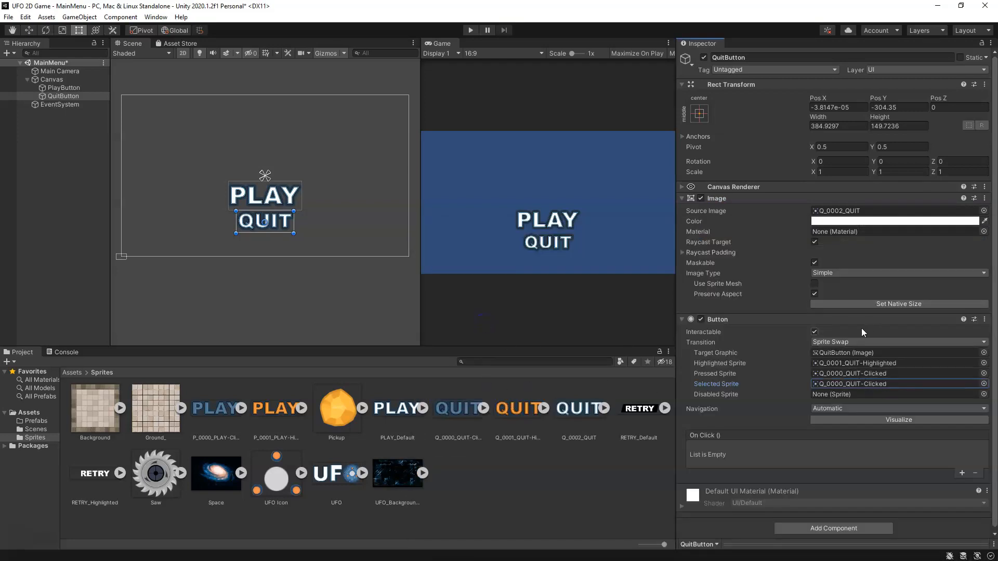
{"action": "left_click", "coordinate": [682, 319]}
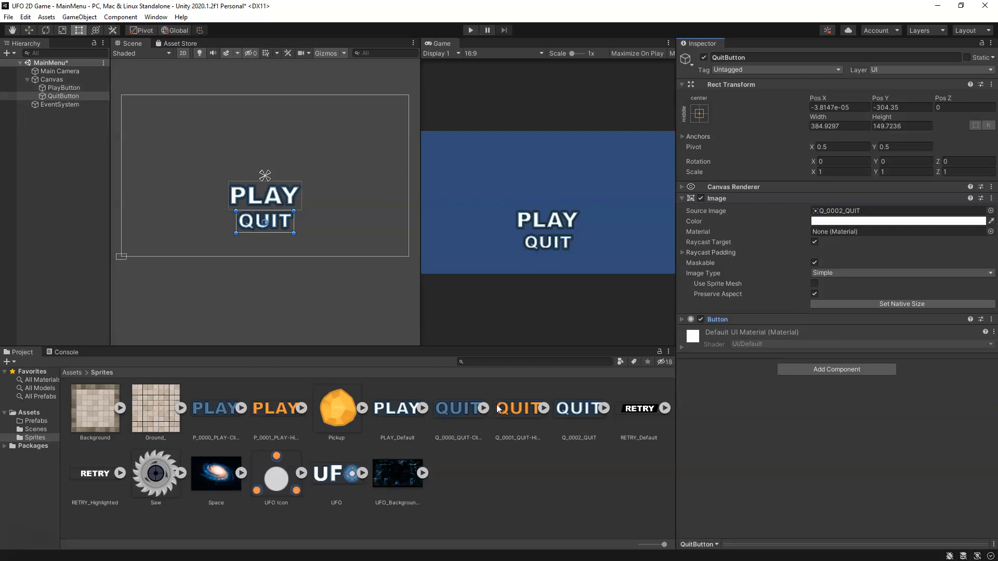
Add a UI image about 215 by 184 to the canvas, centred above PlayButton at about Y 393, and name it Icon
{"action": "left_click", "coordinate": [54, 81]}
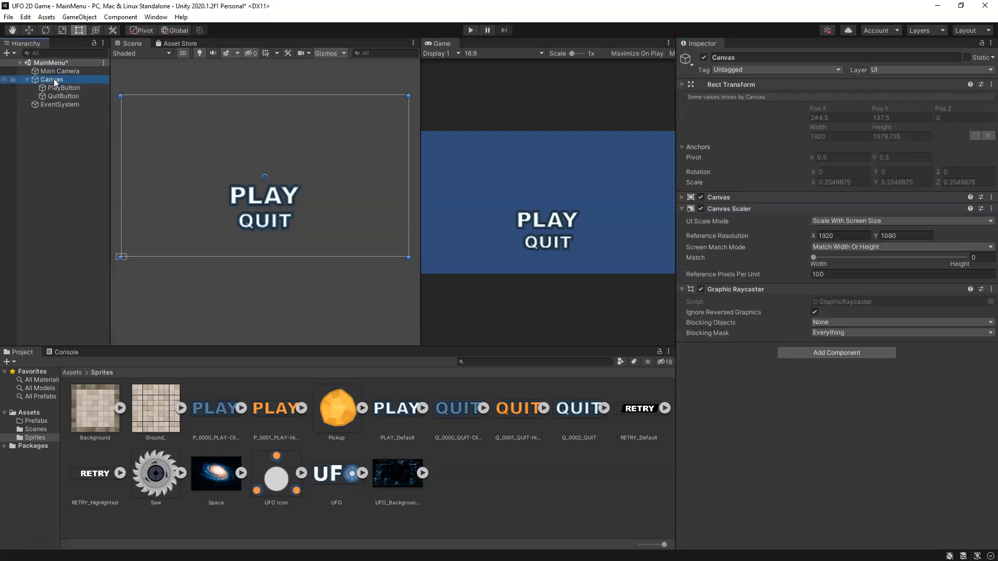
{"action": "right_click", "coordinate": [54, 79]}
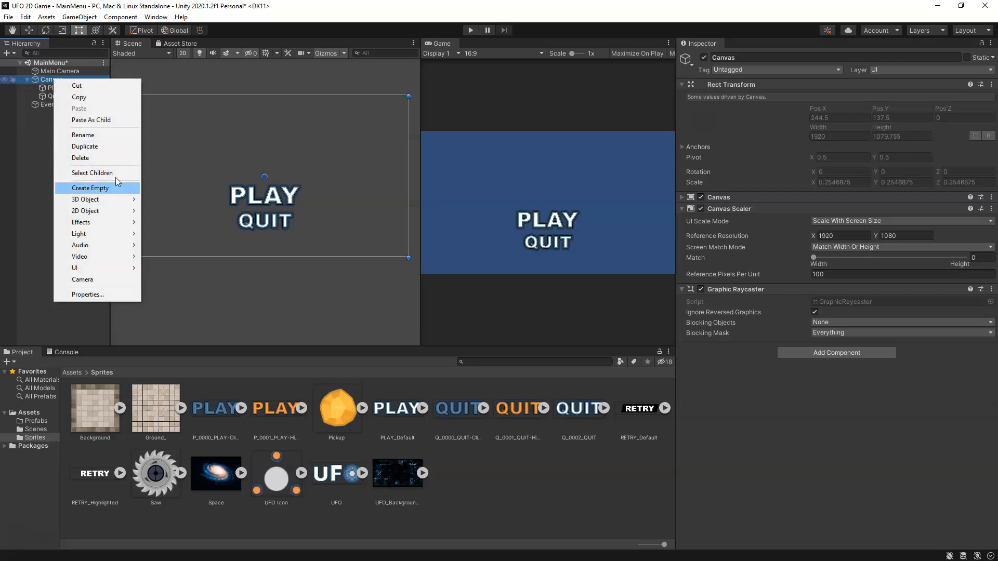
{"action": "mouse_move", "coordinate": [102, 264]}
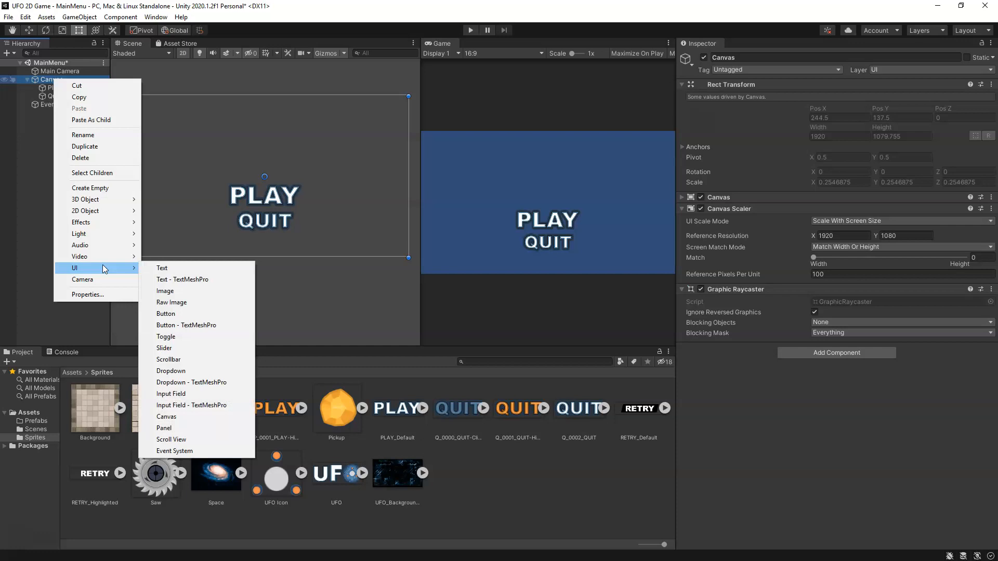
{"action": "left_click", "coordinate": [176, 291]}
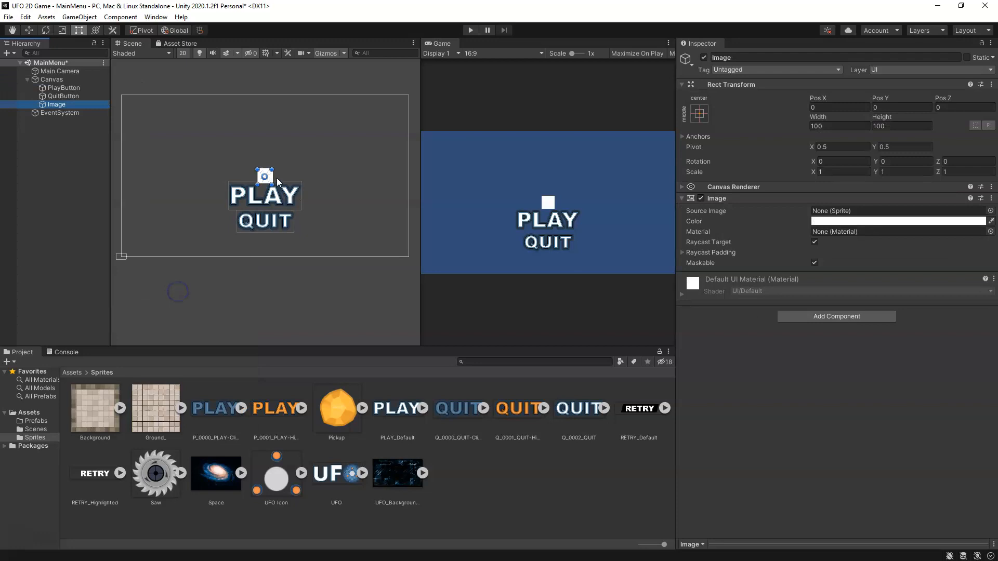
{"action": "left_click_drag", "start_coordinate": [273, 169], "coordinate": [274, 115]}
{"action": "left_click", "coordinate": [762, 57]}
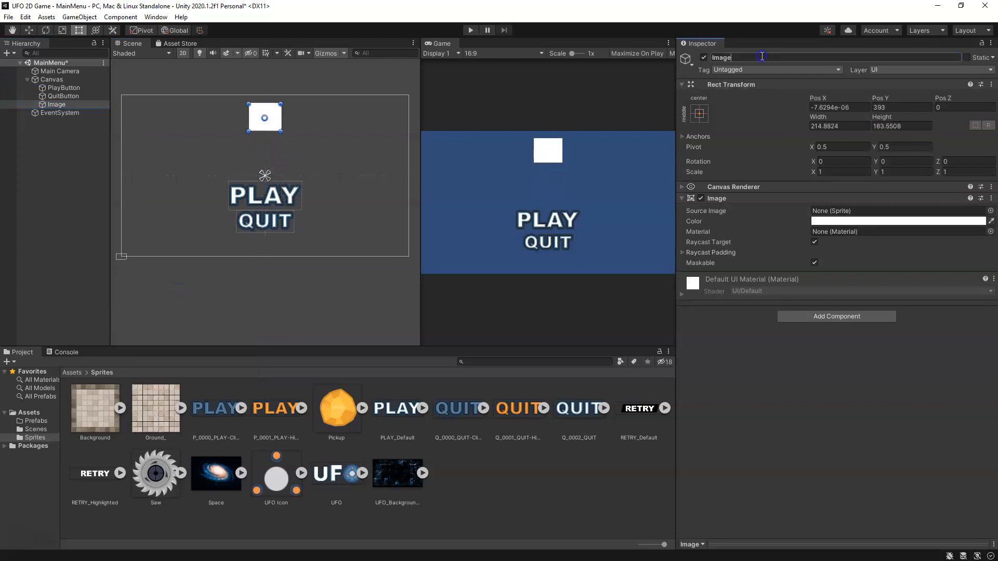
{"action": "type", "text": "Icon"}
{"action": "key", "text": "Return"}
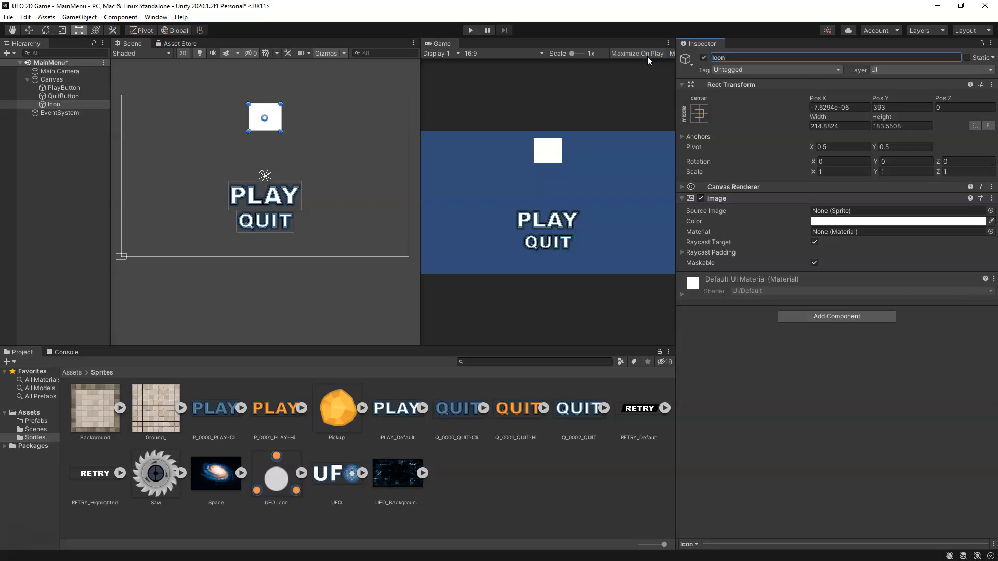
Duplicate Icon, place the copy at about Y 135 with a size of about 845 by 269, and rename it GameTitle
{"action": "key", "text": "ctrl+d"}
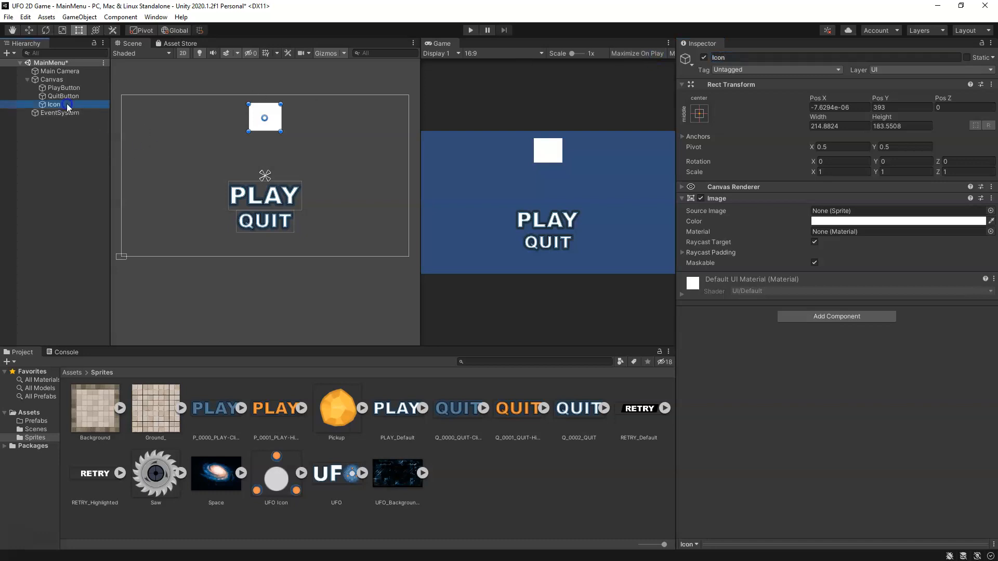
{"action": "left_click_drag", "start_coordinate": [264, 118], "coordinate": [295, 159]}
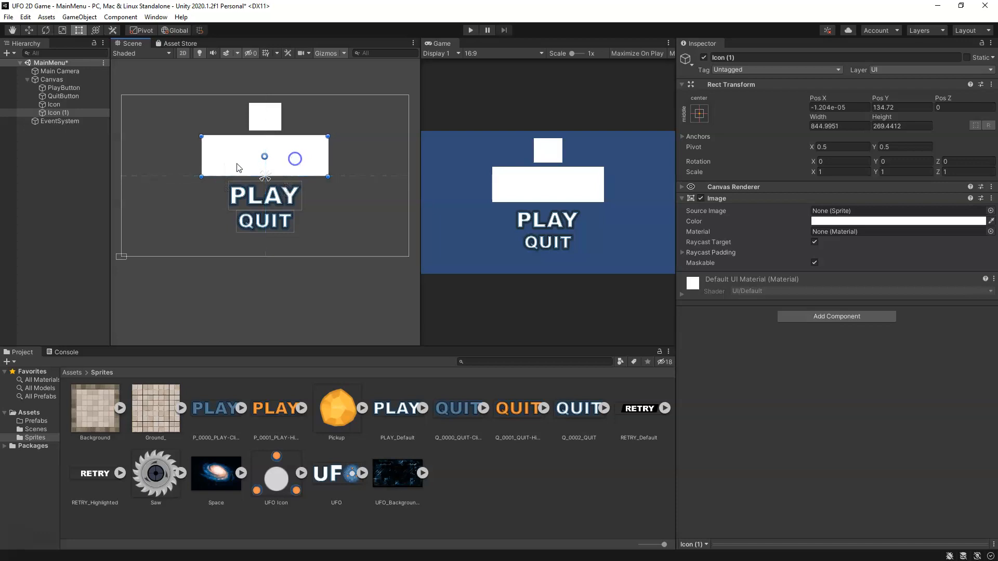
{"action": "left_click", "coordinate": [769, 58]}
{"action": "type", "text": "GameTitle"}
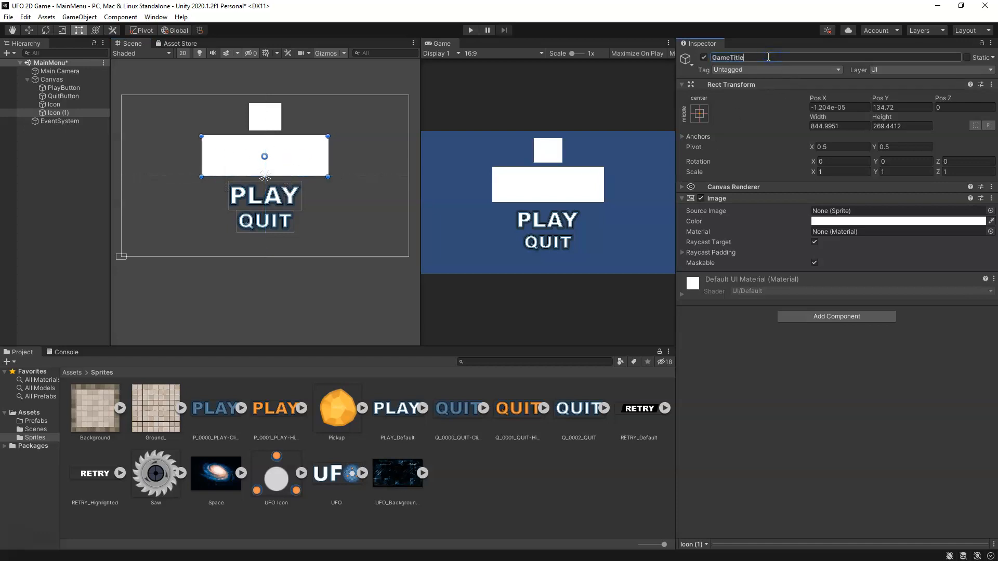
{"action": "key", "text": "Return"}
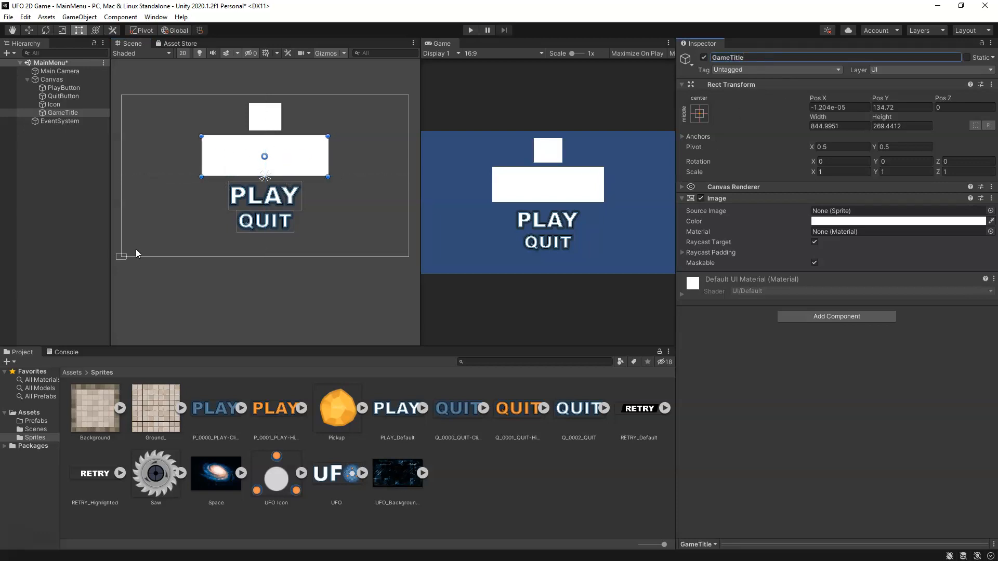
Add a white UI text about 442 by 96 to the canvas, centred below QuitButton at about Y -451
{"action": "left_click", "coordinate": [63, 79]}
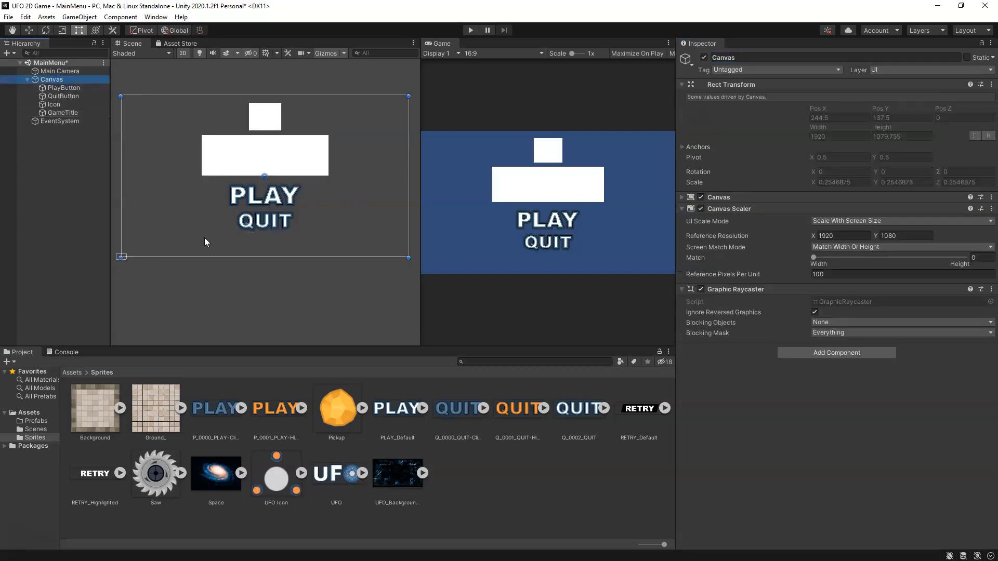
{"action": "right_click", "coordinate": [59, 81]}
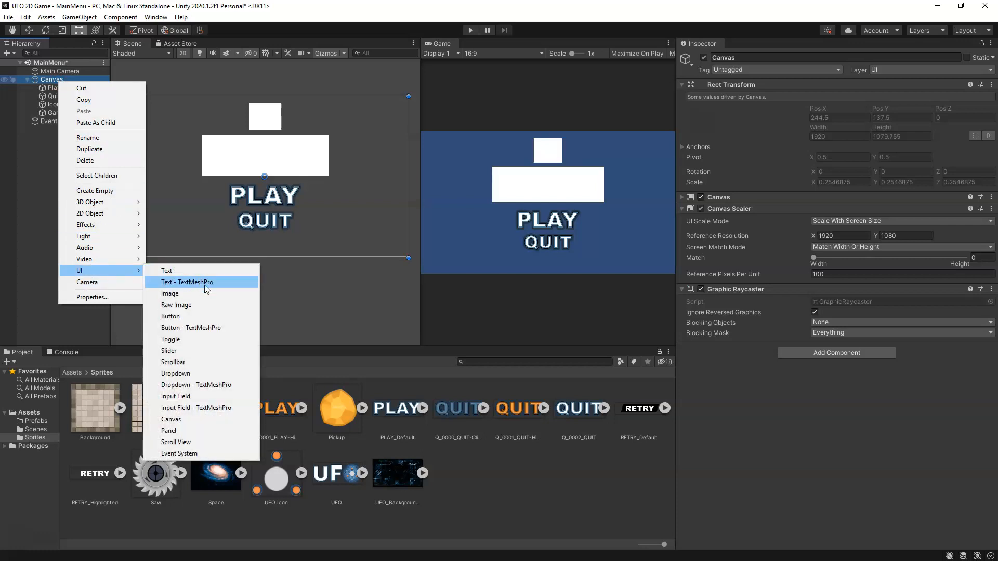
{"action": "left_click", "coordinate": [170, 271]}
{"action": "left_click_drag", "start_coordinate": [277, 179], "coordinate": [287, 245]}
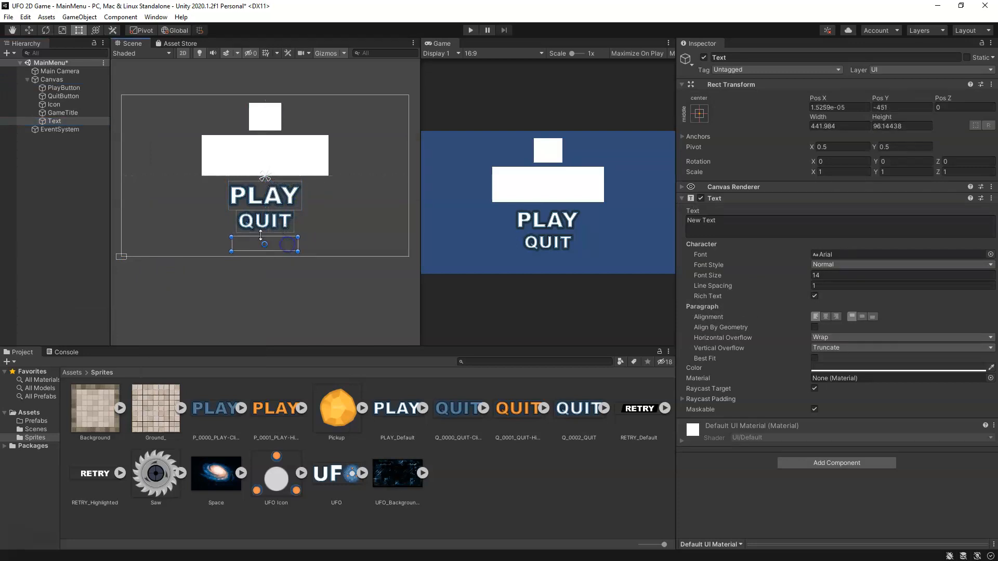
{"action": "left_click", "coordinate": [871, 370]}
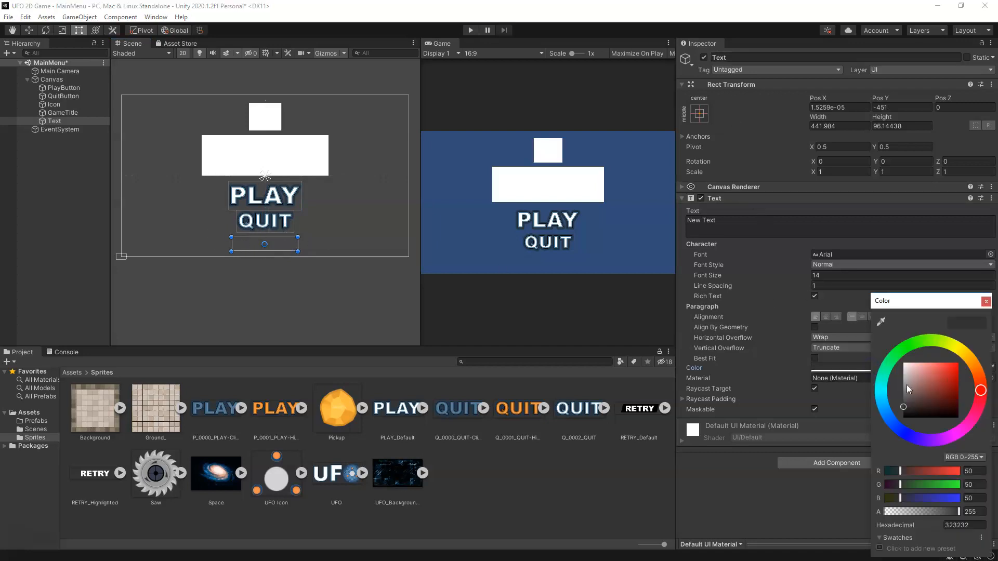
{"action": "left_click_drag", "start_coordinate": [910, 389], "coordinate": [886, 352]}
Set the text's font size to 54 in a box about 478 by 112 and enter a "By:" credit with the author's full name
{"action": "scroll", "coordinate": [258, 245], "scroll_direction": "up", "scroll_amount": 5}
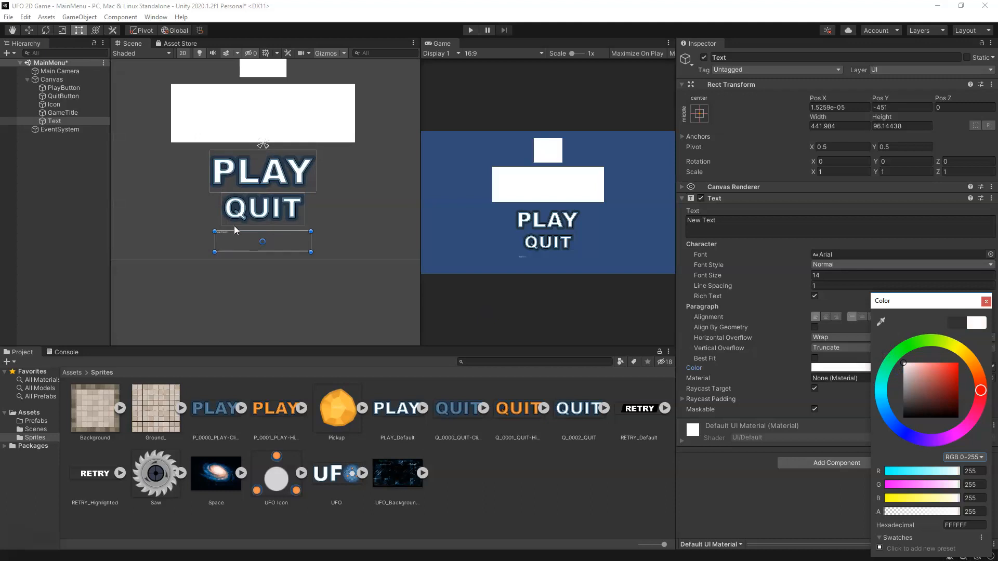
{"action": "scroll", "coordinate": [224, 242], "scroll_direction": "up", "scroll_amount": 1}
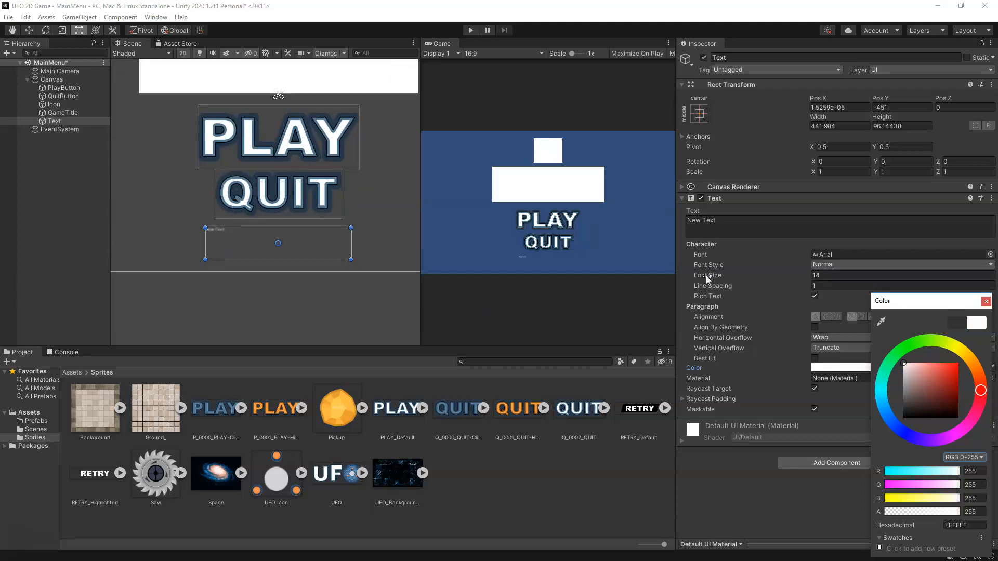
{"action": "left_click_drag", "start_coordinate": [706, 275], "coordinate": [750, 277]}
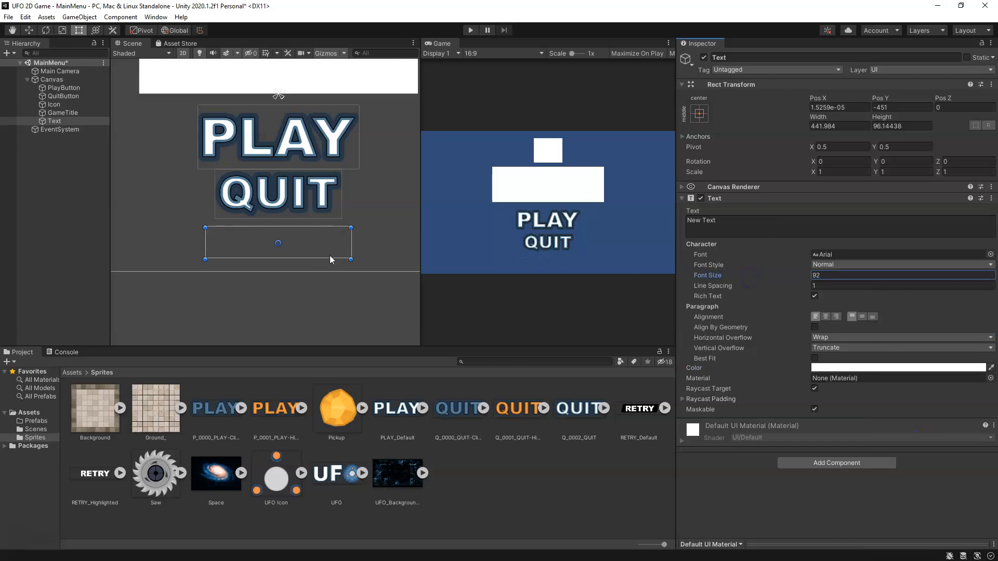
{"action": "mouse_move", "coordinate": [351, 259]}
{"action": "left_mouse_down"}
{"action": "mouse_move", "coordinate": [397, 287]}
{"action": "mouse_move", "coordinate": [370, 283]}
{"action": "mouse_move", "coordinate": [336, 255]}
{"action": "mouse_move", "coordinate": [378, 303]}
{"action": "mouse_move", "coordinate": [332, 250]}
{"action": "mouse_move", "coordinate": [362, 264]}
{"action": "left_mouse_up"}
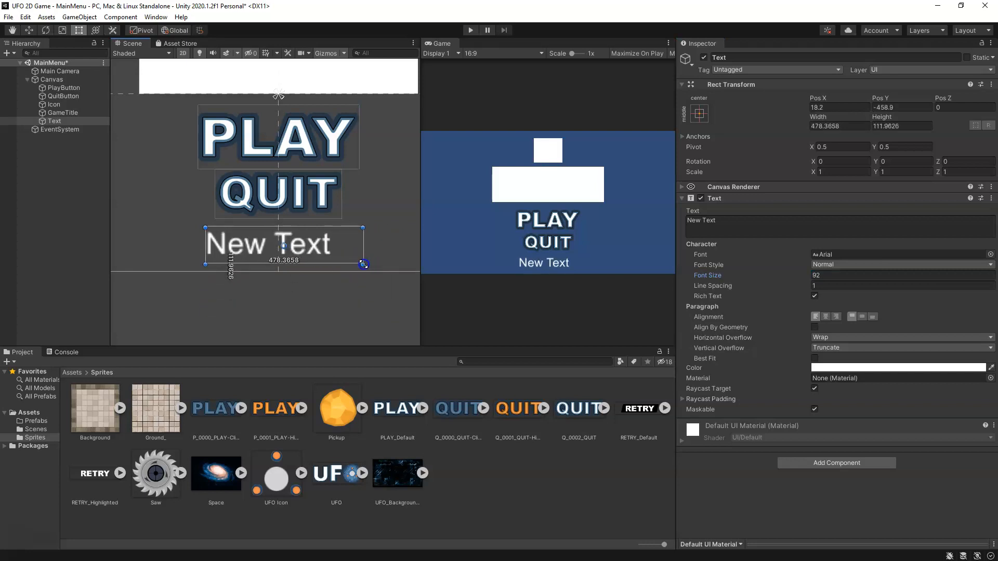
{"action": "left_click_drag", "start_coordinate": [699, 276], "coordinate": [686, 278]}
{"action": "left_click", "coordinate": [718, 230]}
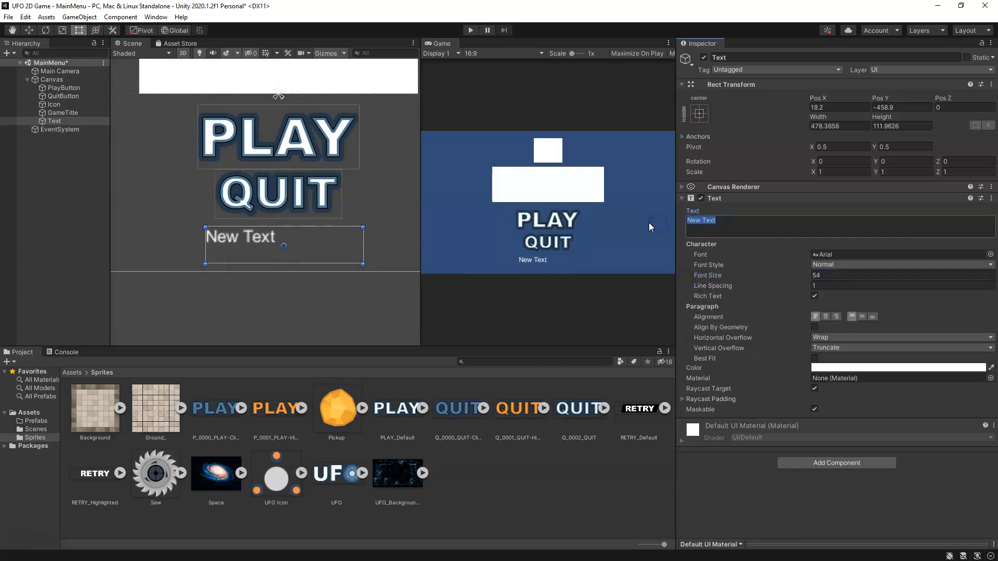
{"action": "type", "text": "By: Jason Goodwin"}
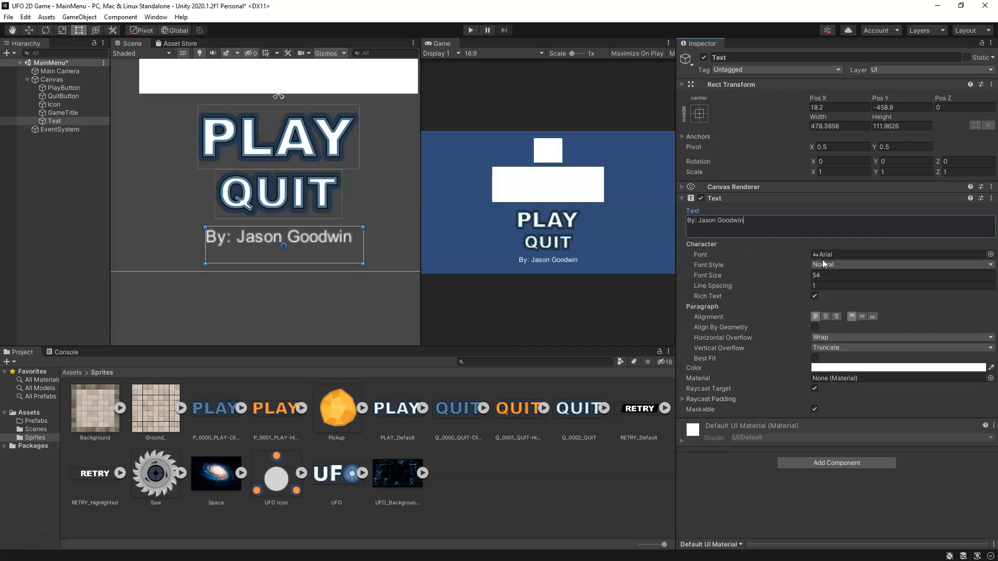
Align the credit text to the horizontal and vertical centre of its box and move it to about X 17, Y -445
{"action": "left_click", "coordinate": [838, 275]}
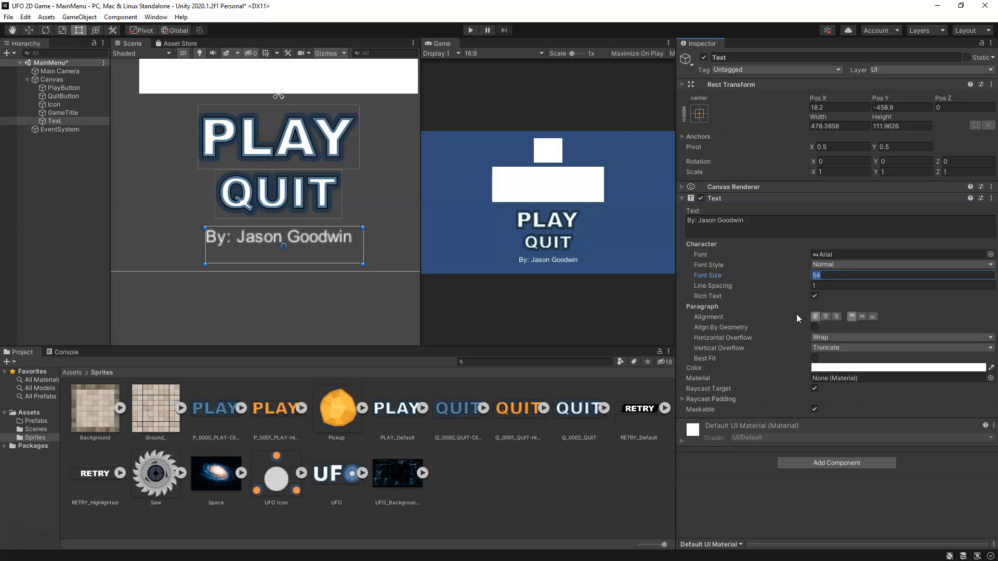
{"action": "left_click", "coordinate": [826, 318]}
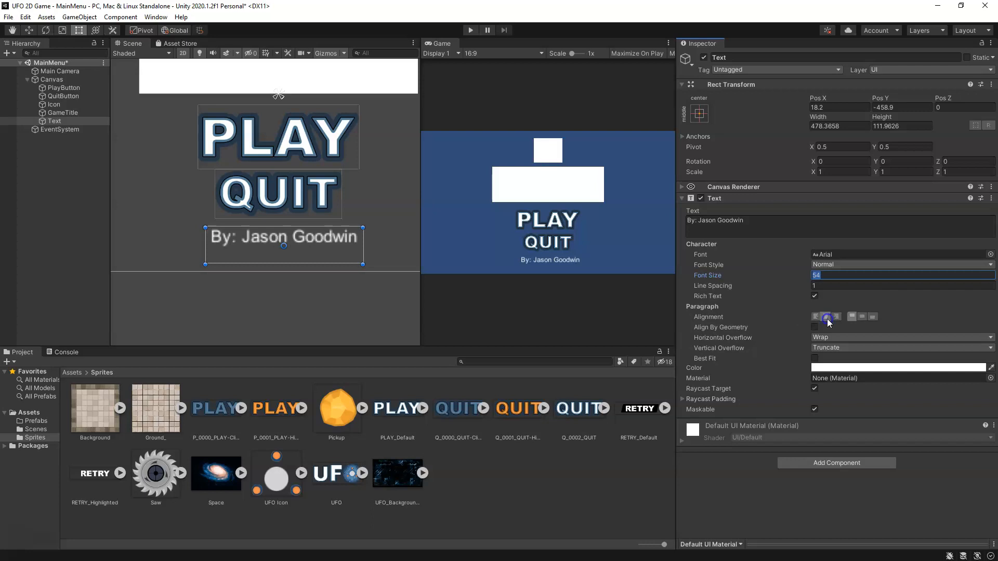
{"action": "left_click", "coordinate": [862, 317]}
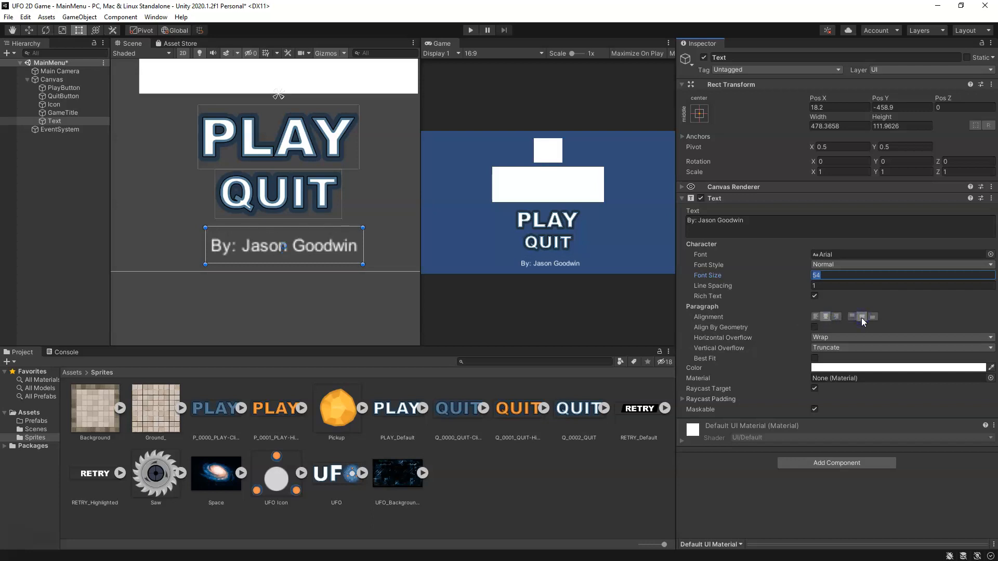
{"action": "left_click_drag", "start_coordinate": [337, 248], "coordinate": [336, 241]}
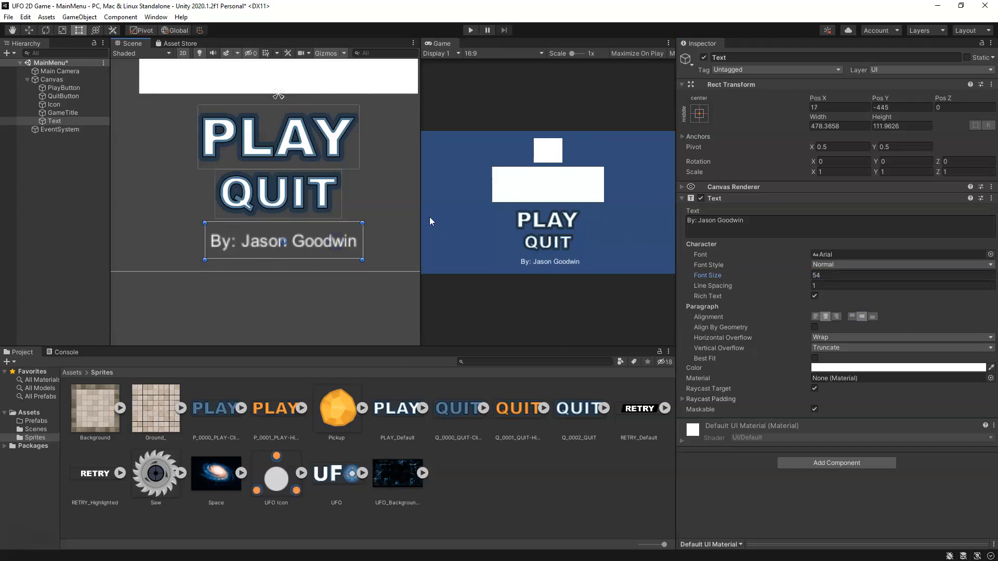
Widen the scene view and duplicate the GameTitle image on the canvas
{"action": "left_click_drag", "start_coordinate": [419, 211], "coordinate": [461, 204]}
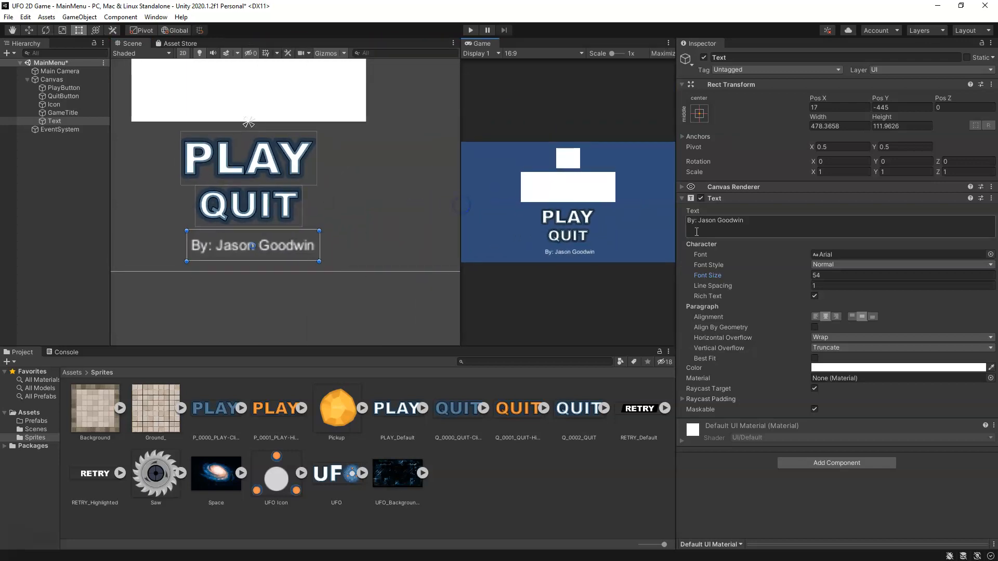
{"action": "scroll", "coordinate": [273, 205], "scroll_direction": "up", "scroll_amount": 2}
{"action": "middle_click_drag", "start_coordinate": [293, 181], "coordinate": [329, 261]}
{"action": "scroll", "coordinate": [359, 263], "scroll_direction": "down", "scroll_amount": 3}
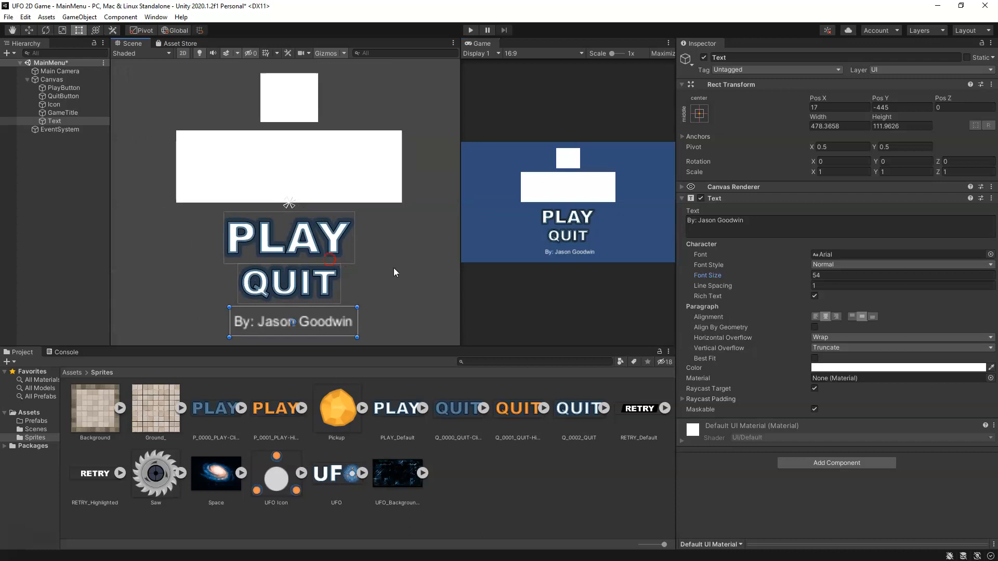
{"action": "scroll", "coordinate": [394, 267], "scroll_direction": "down", "scroll_amount": 1}
{"action": "middle_click_drag", "start_coordinate": [394, 267], "coordinate": [387, 260]}
{"action": "scroll", "coordinate": [297, 195], "scroll_direction": "down", "scroll_amount": 1}
{"action": "scroll", "coordinate": [297, 195], "scroll_direction": "down", "scroll_amount": 3}
{"action": "middle_click_drag", "start_coordinate": [303, 234], "coordinate": [290, 221]}
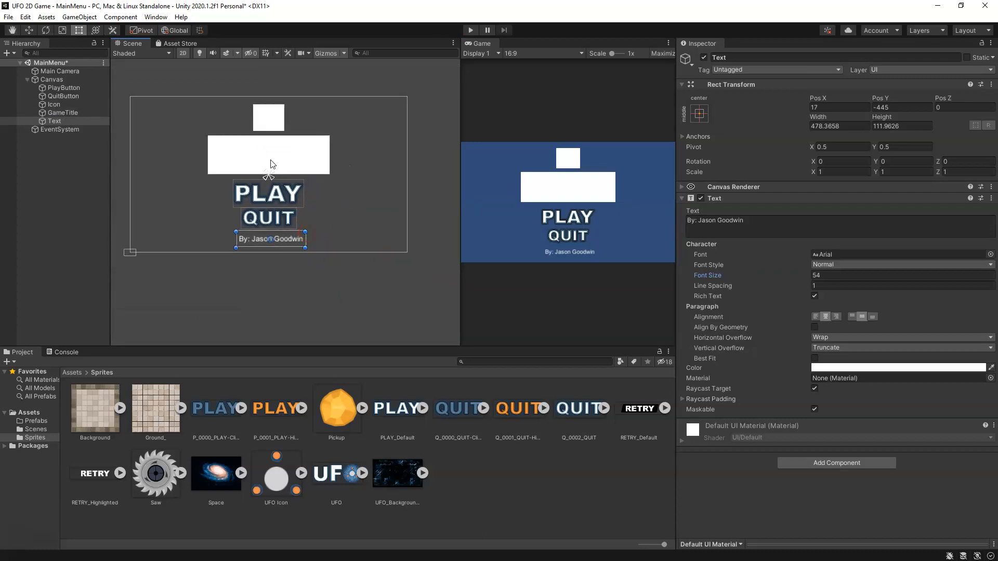
{"action": "left_click", "coordinate": [57, 105]}
{"action": "left_click", "coordinate": [63, 113]}
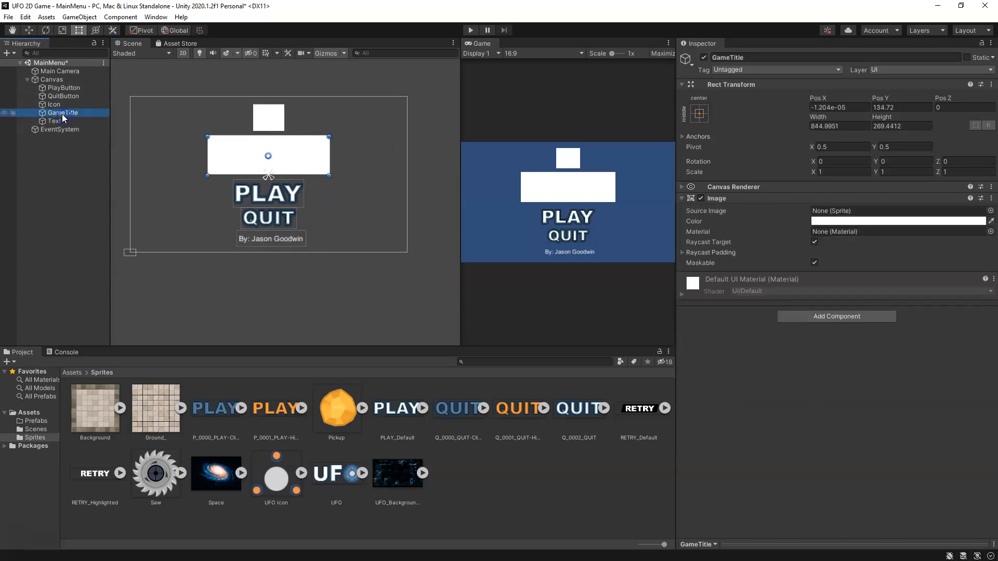
{"action": "key", "text": "ctrl+d"}
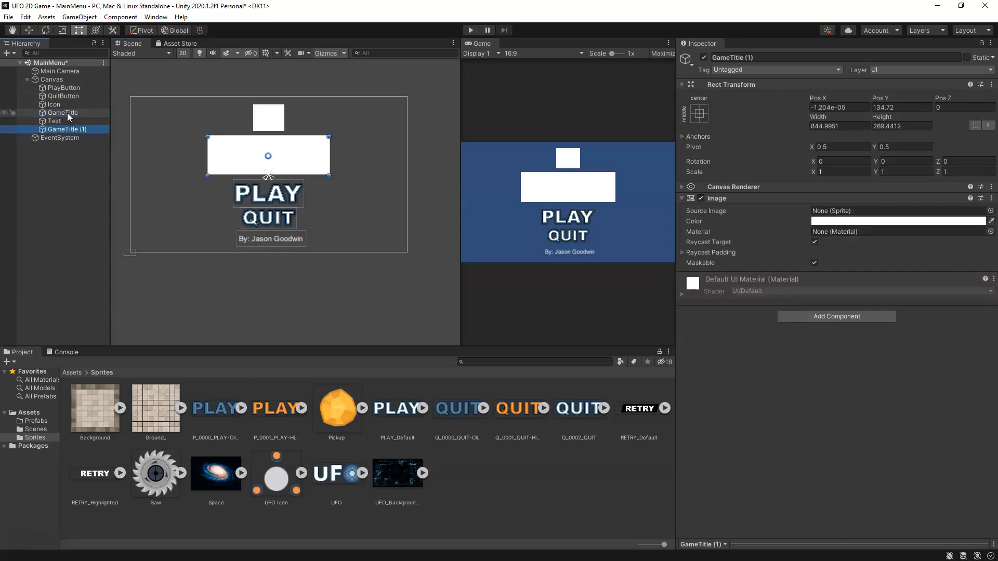
Colour the duplicated title image black and resize it to about 1920 by 1081 so it covers the whole canvas
{"action": "left_click_drag", "start_coordinate": [328, 176], "coordinate": [384, 224]}
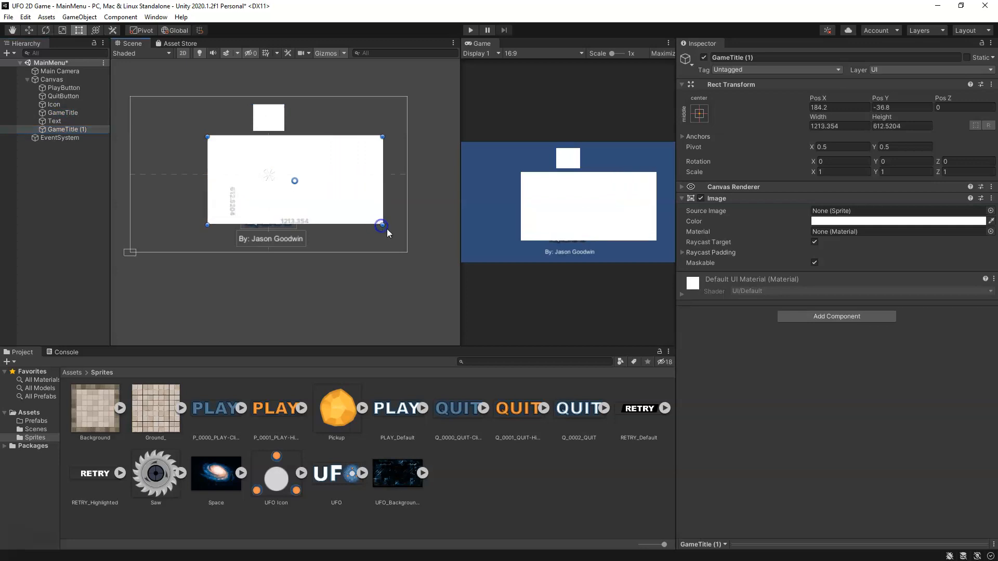
{"action": "left_click", "coordinate": [823, 221]}
{"action": "left_click_drag", "start_coordinate": [876, 298], "coordinate": [825, 373]}
{"action": "left_click_drag", "start_coordinate": [348, 170], "coordinate": [270, 129]}
{"action": "left_click_drag", "start_coordinate": [307, 183], "coordinate": [408, 255]}
{"action": "left_click_drag", "start_coordinate": [132, 98], "coordinate": [130, 96]}
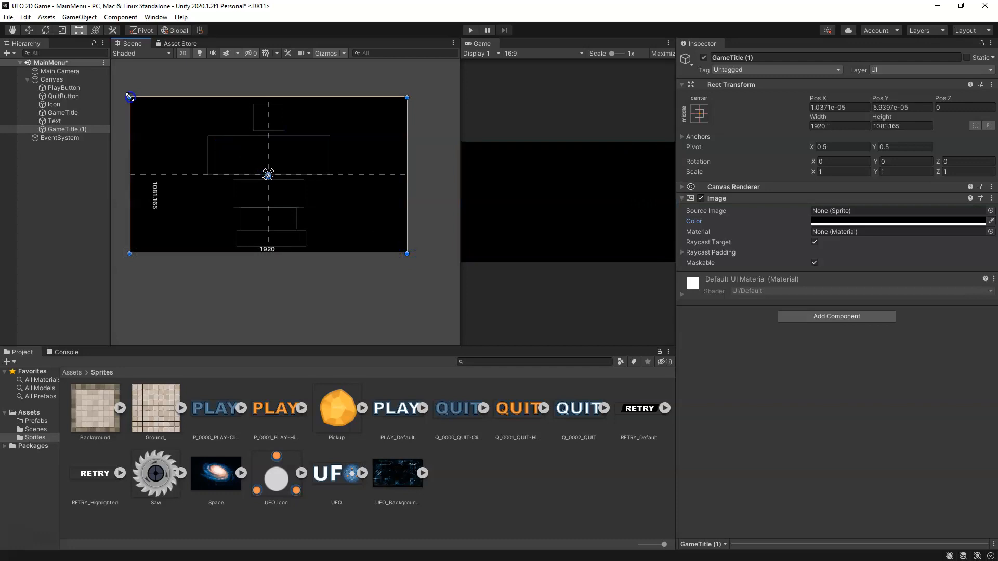
Rename the black full-canvas image BACKGROUND and make it the first child of the Canvas, behind the other elements
{"action": "left_click", "coordinate": [260, 286]}
{"action": "left_click", "coordinate": [306, 209]}
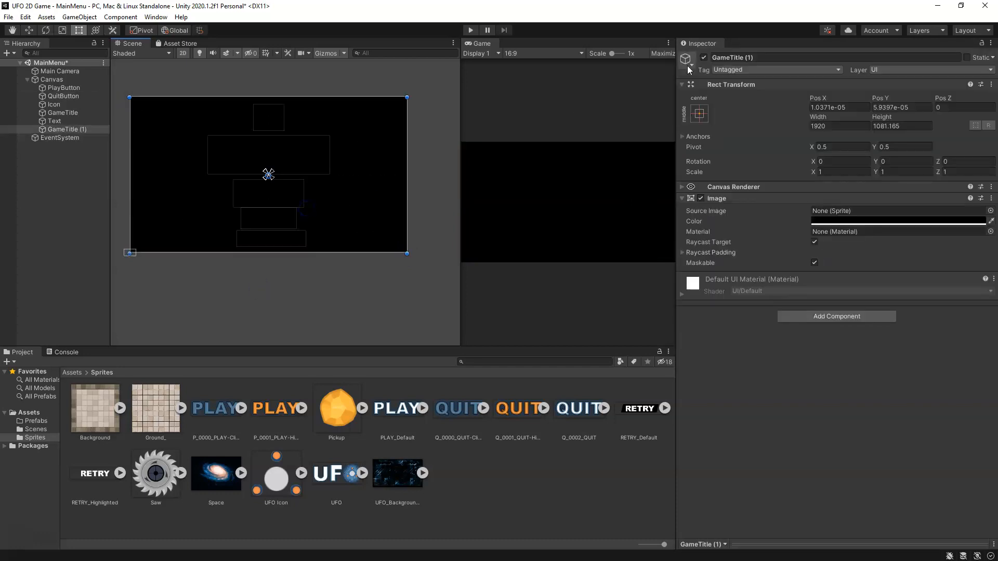
{"action": "left_click", "coordinate": [770, 58]}
{"action": "type", "text": "BACKGROUND"}
{"action": "key", "text": "Return"}
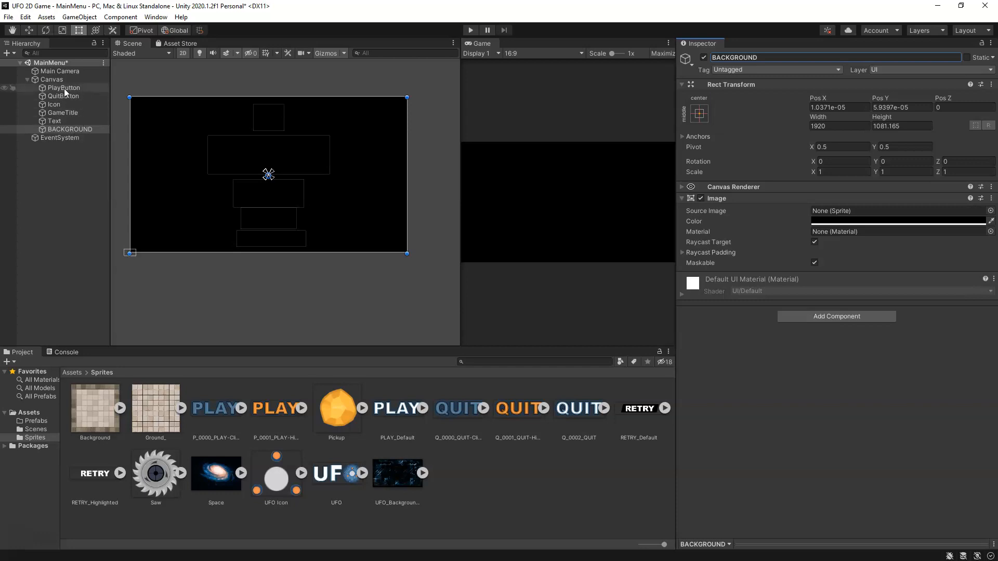
{"action": "left_click_drag", "start_coordinate": [70, 129], "coordinate": [62, 87]}
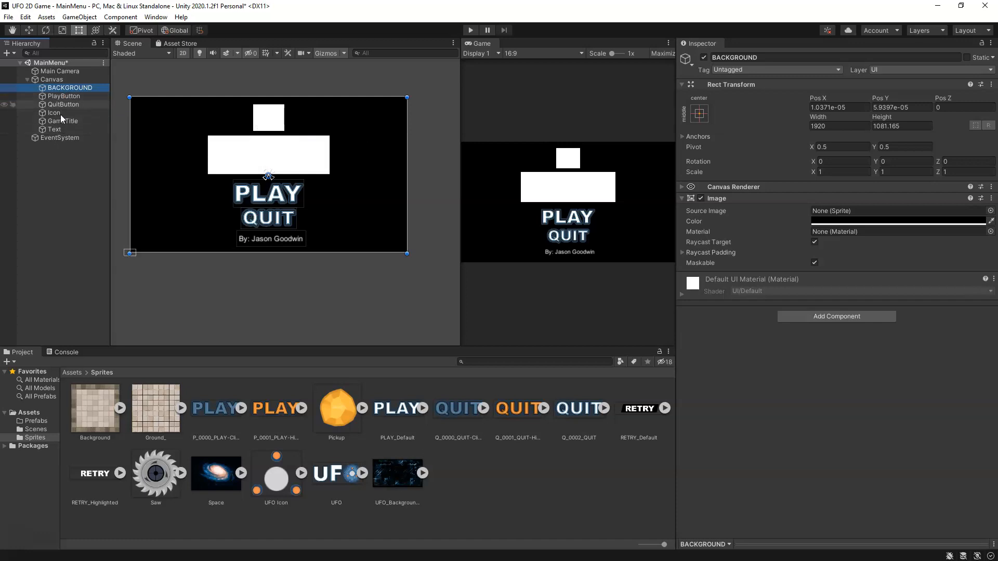
Assign the Space sprite to the BACKGROUND image and set its colour to white (FFFFFF)
{"action": "left_click", "coordinate": [56, 130]}
{"action": "left_click_drag", "start_coordinate": [216, 476], "coordinate": [847, 216]}
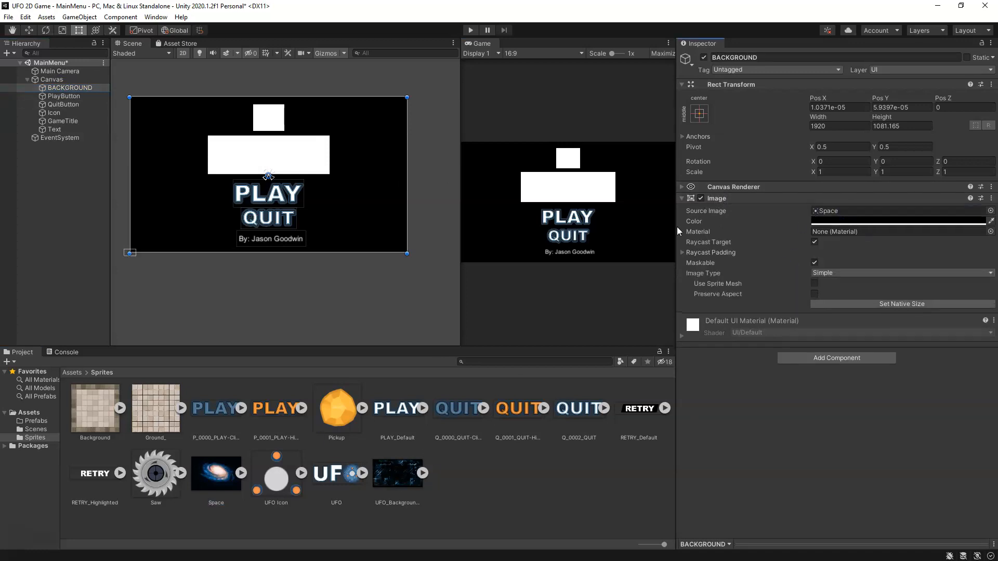
{"action": "left_click", "coordinate": [827, 220]}
{"action": "left_click_drag", "start_coordinate": [867, 212], "coordinate": [846, 234]}
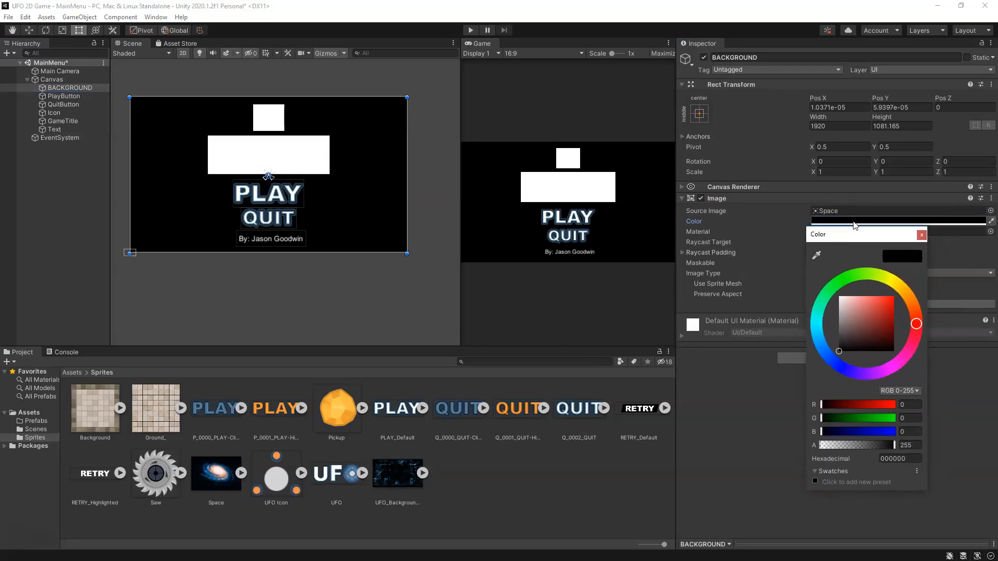
{"action": "left_click_drag", "start_coordinate": [875, 292], "coordinate": [903, 290]}
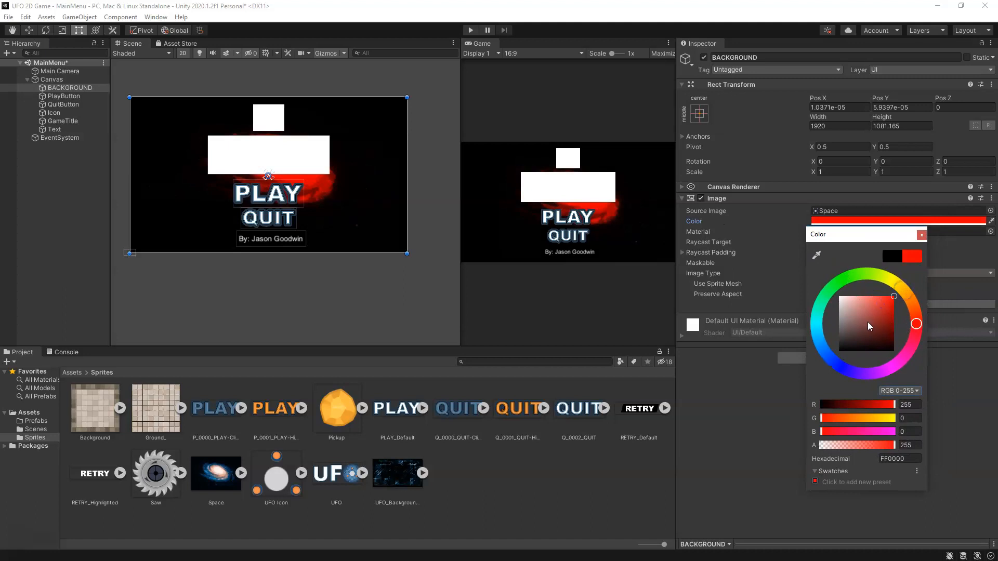
{"action": "left_click_drag", "start_coordinate": [868, 322], "coordinate": [838, 302]}
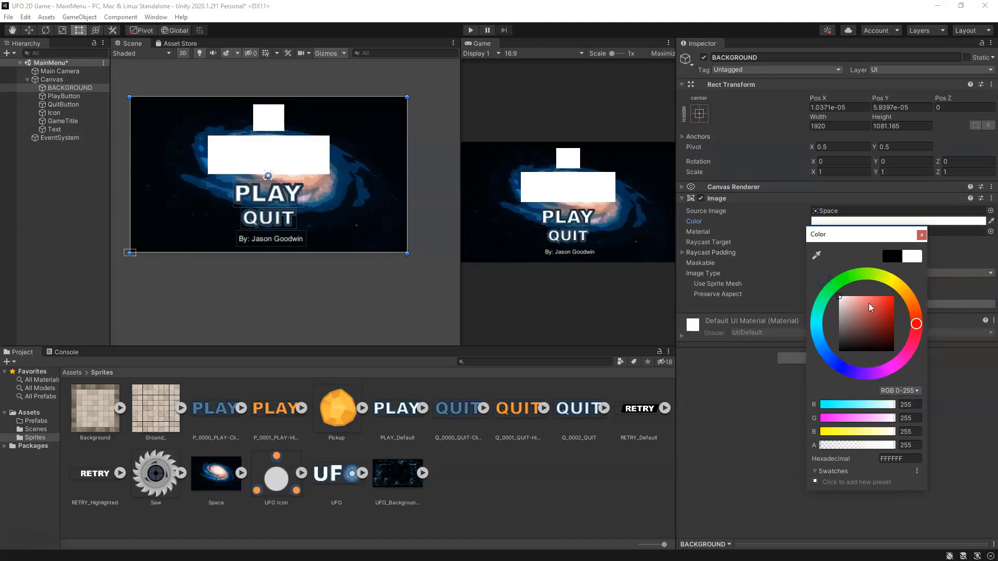
Try red (FF0000), blue (0011FF) and green tints on the BACKGROUND image's Space sprite
{"action": "left_click_drag", "start_coordinate": [870, 305], "coordinate": [926, 294]}
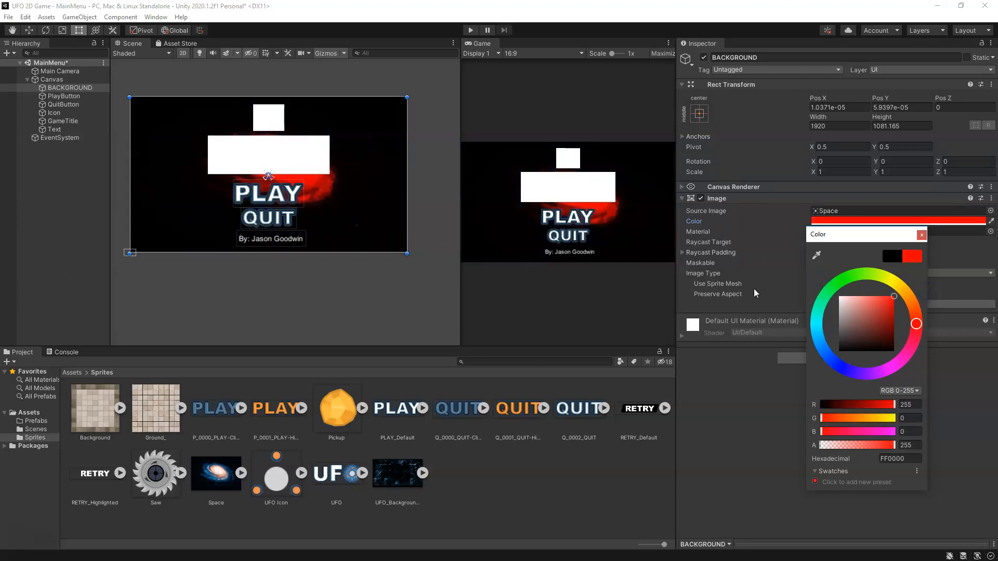
{"action": "left_click_drag", "start_coordinate": [914, 335], "coordinate": [838, 366]}
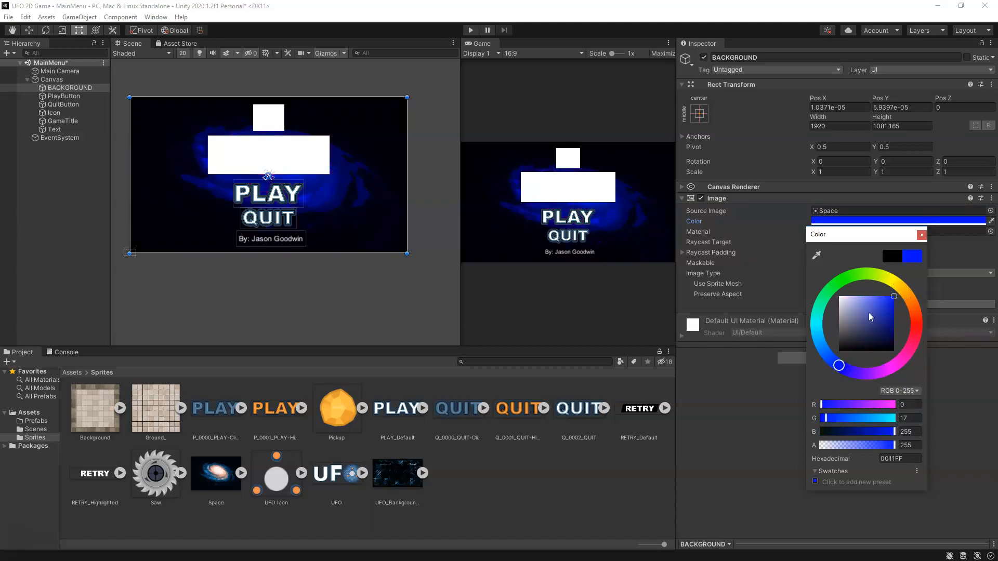
{"action": "left_click_drag", "start_coordinate": [837, 280], "coordinate": [846, 283]}
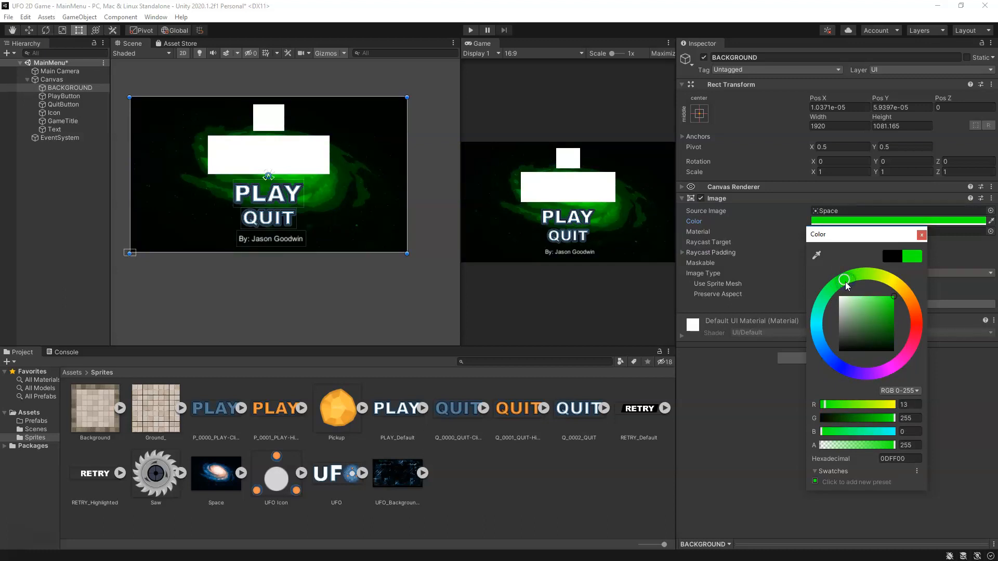
{"action": "left_click", "coordinate": [922, 236]}
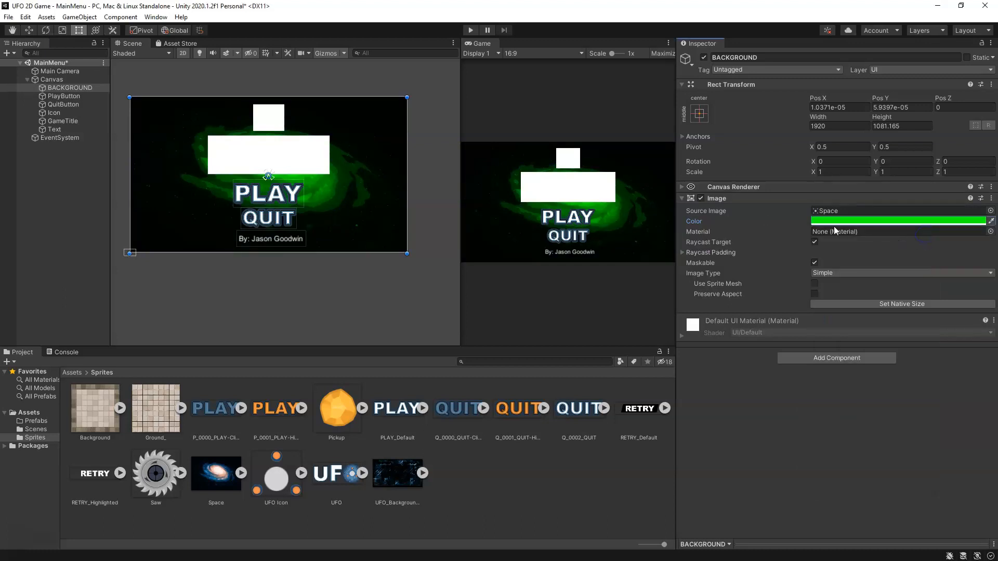
Assign the UFO_BackgroundWall sprite to the BACKGROUND image and replace its green tint with a neutral grey
{"action": "left_click_drag", "start_coordinate": [398, 476], "coordinate": [851, 212]}
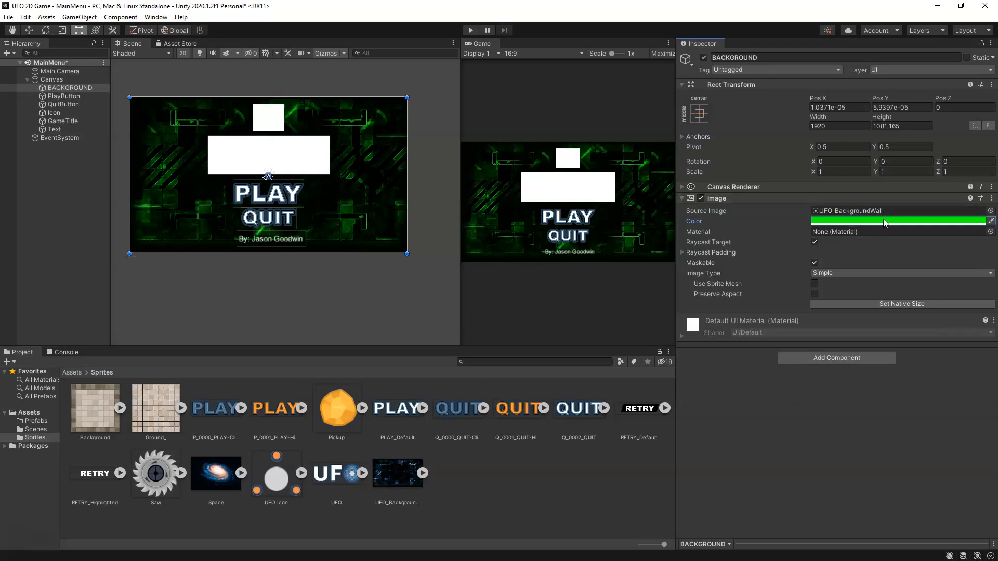
{"action": "scroll", "coordinate": [280, 171], "scroll_direction": "up", "scroll_amount": 1}
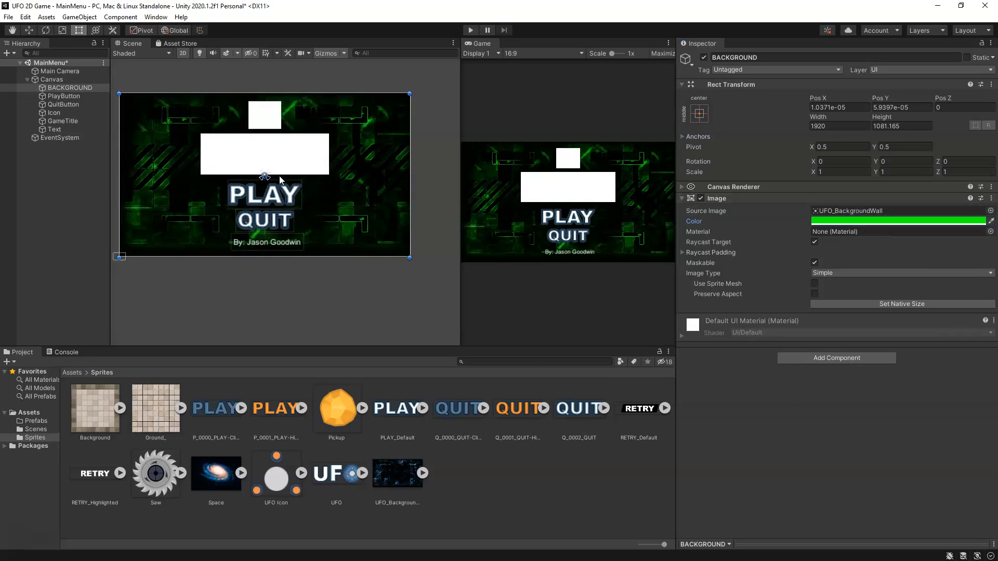
{"action": "left_click", "coordinate": [884, 221]}
{"action": "left_click_drag", "start_coordinate": [920, 290], "coordinate": [870, 233]}
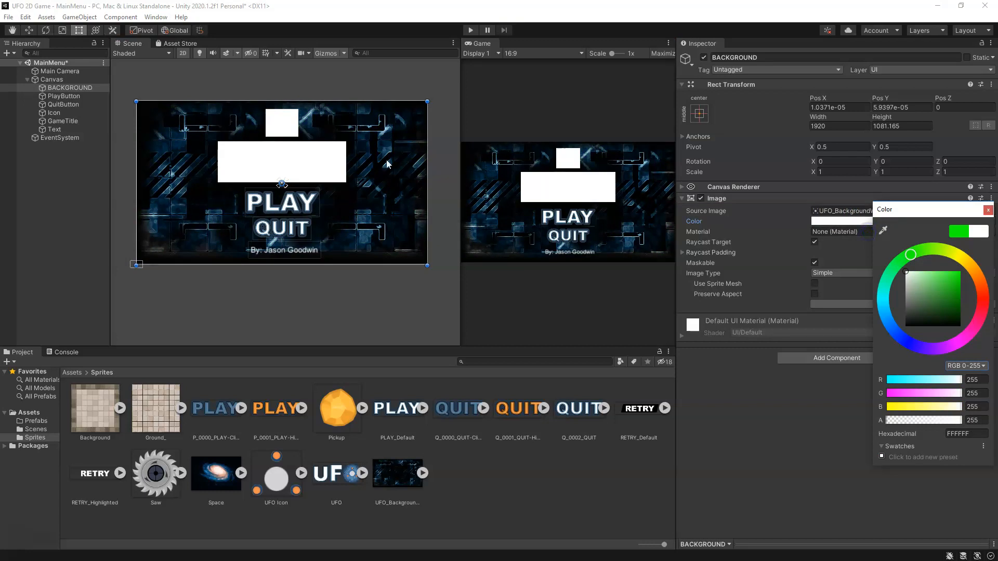
{"action": "mouse_move", "coordinate": [922, 279]}
{"action": "left_mouse_down"}
{"action": "mouse_move", "coordinate": [916, 272]}
{"action": "mouse_move", "coordinate": [935, 270]}
{"action": "mouse_move", "coordinate": [906, 269]}
{"action": "mouse_move", "coordinate": [904, 311]}
{"action": "mouse_move", "coordinate": [893, 301]}
{"action": "left_mouse_up"}
{"action": "left_click", "coordinate": [790, 385]}
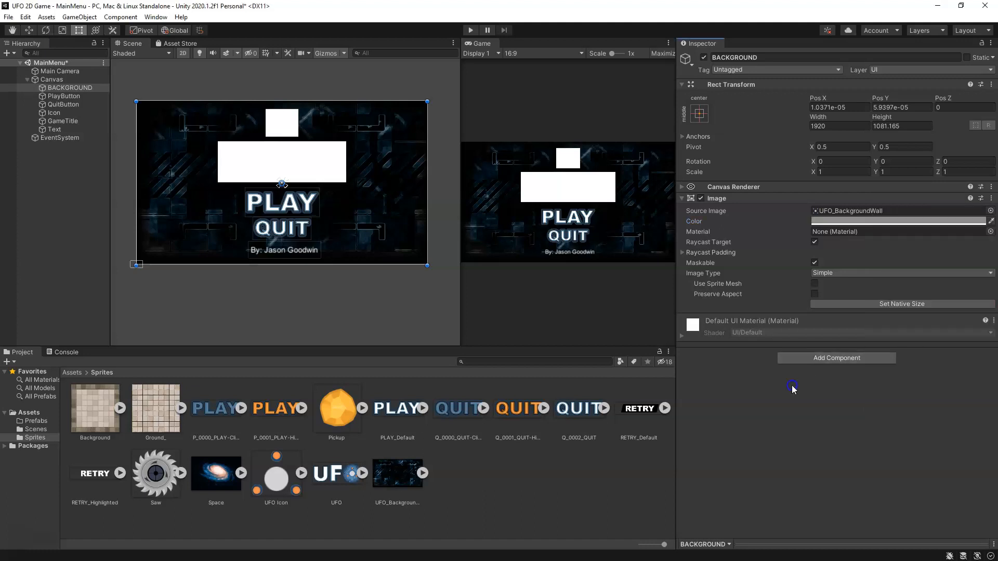
Assign the UFO sprite to the GameTitle image and enable Preserve Aspect
{"action": "scroll", "coordinate": [322, 192], "scroll_direction": "up", "scroll_amount": 2}
{"action": "middle_click_drag", "start_coordinate": [323, 193], "coordinate": [338, 203]}
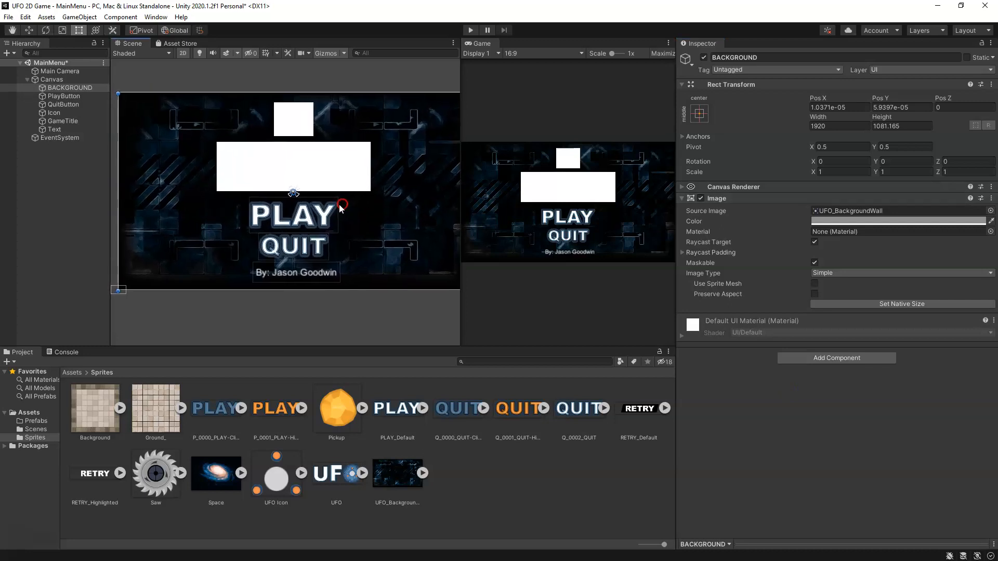
{"action": "left_click", "coordinate": [66, 121]}
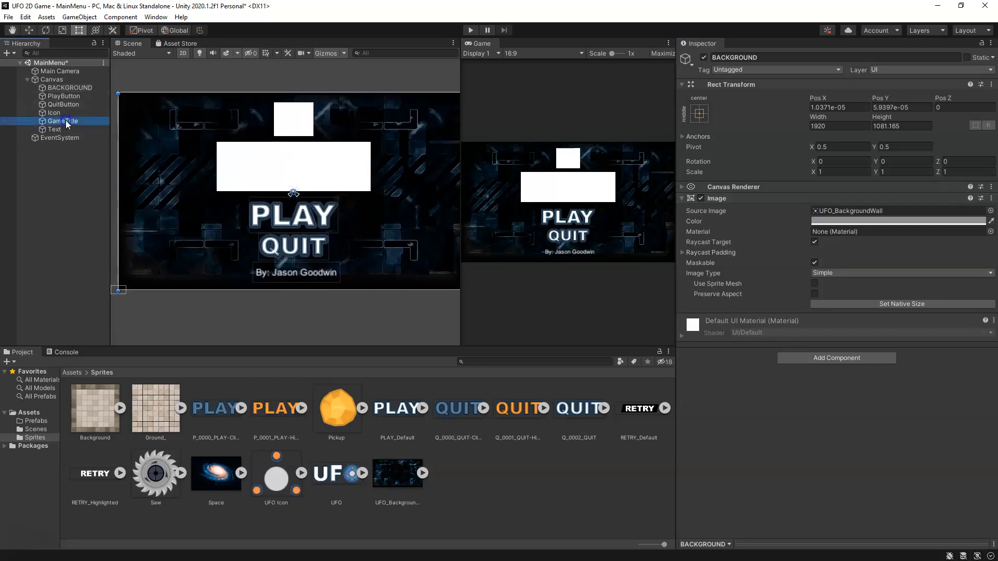
{"action": "left_click_drag", "start_coordinate": [337, 474], "coordinate": [846, 216]}
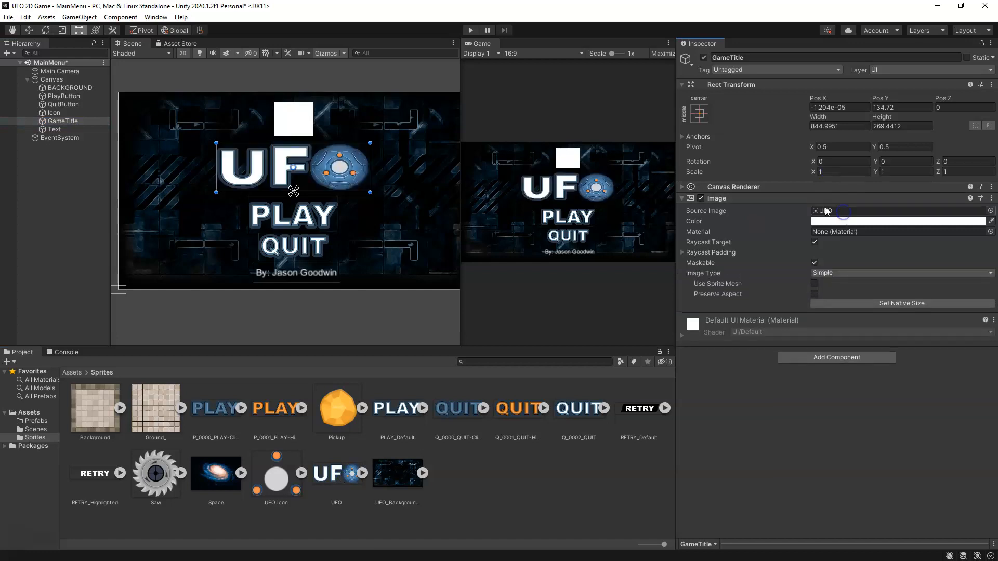
{"action": "left_click", "coordinate": [814, 294]}
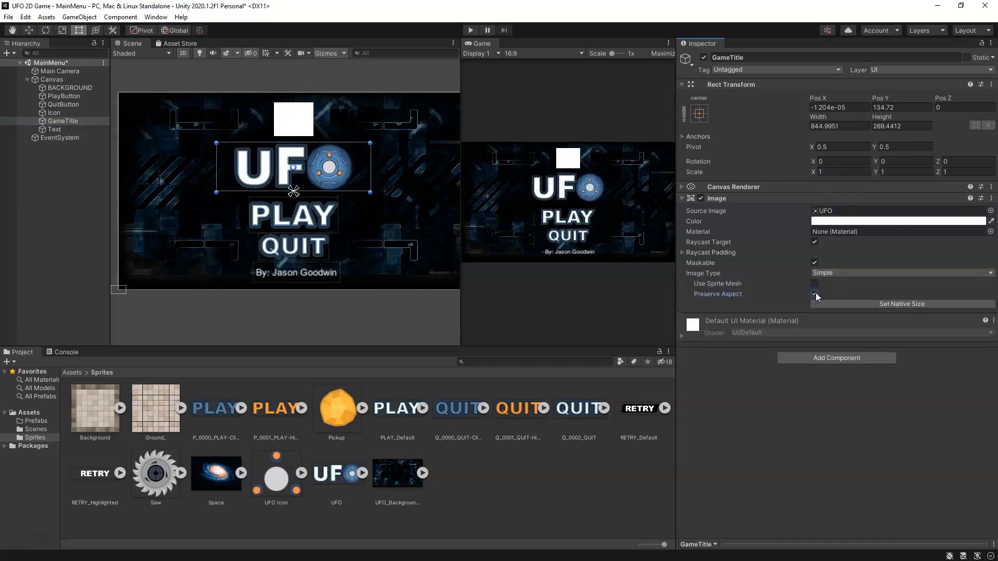
Assign the UFO Icon sprite to the Icon image and enable Preserve Aspect
{"action": "left_click", "coordinate": [295, 116]}
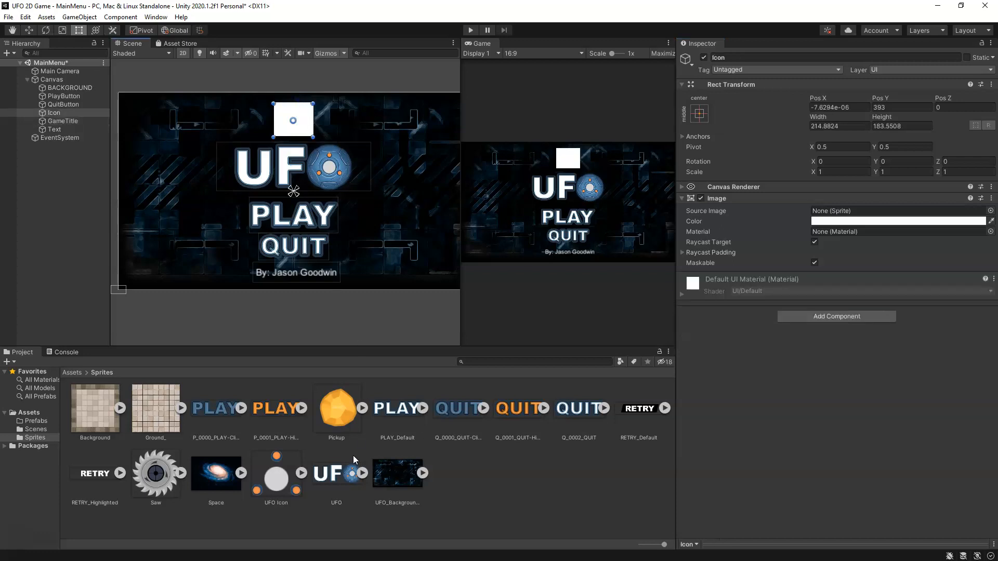
{"action": "left_click_drag", "start_coordinate": [291, 485], "coordinate": [873, 214]}
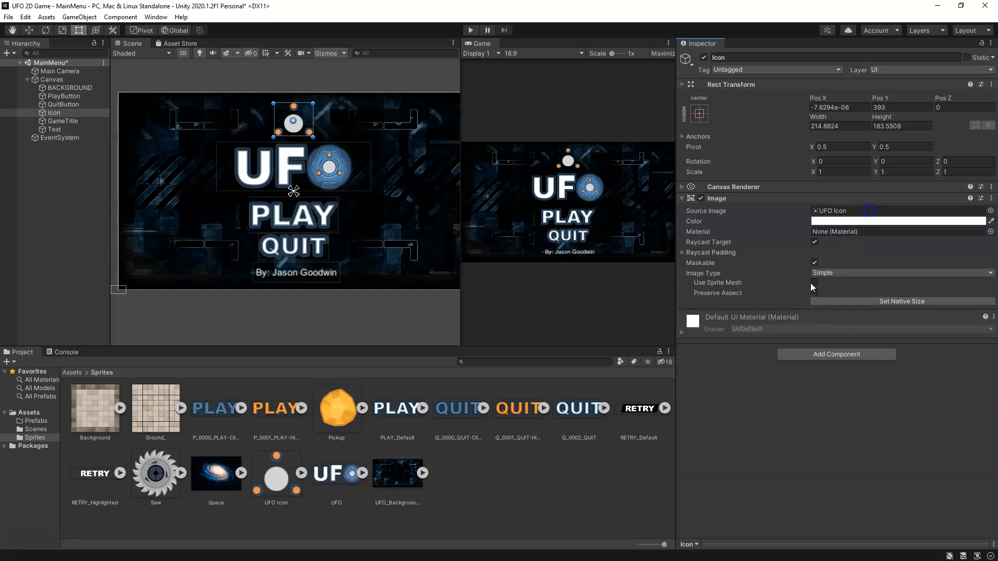
{"action": "left_click", "coordinate": [813, 295]}
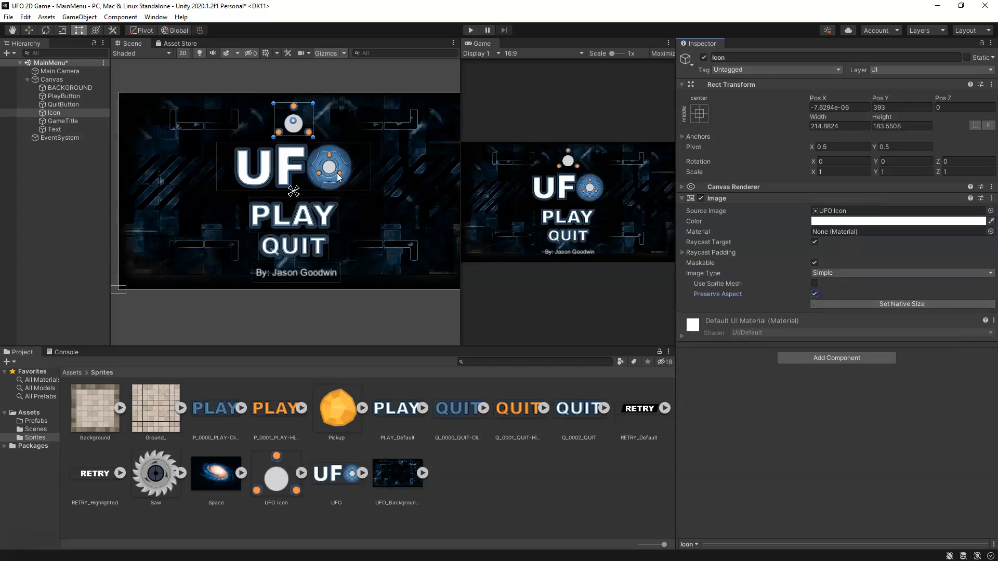
Move PlayButton, QuitButton and the credit text up slightly together, placing QuitButton at Y -288
{"action": "scroll", "coordinate": [332, 181], "scroll_direction": "up", "scroll_amount": 1}
{"action": "left_click_drag", "start_coordinate": [462, 184], "coordinate": [393, 184]}
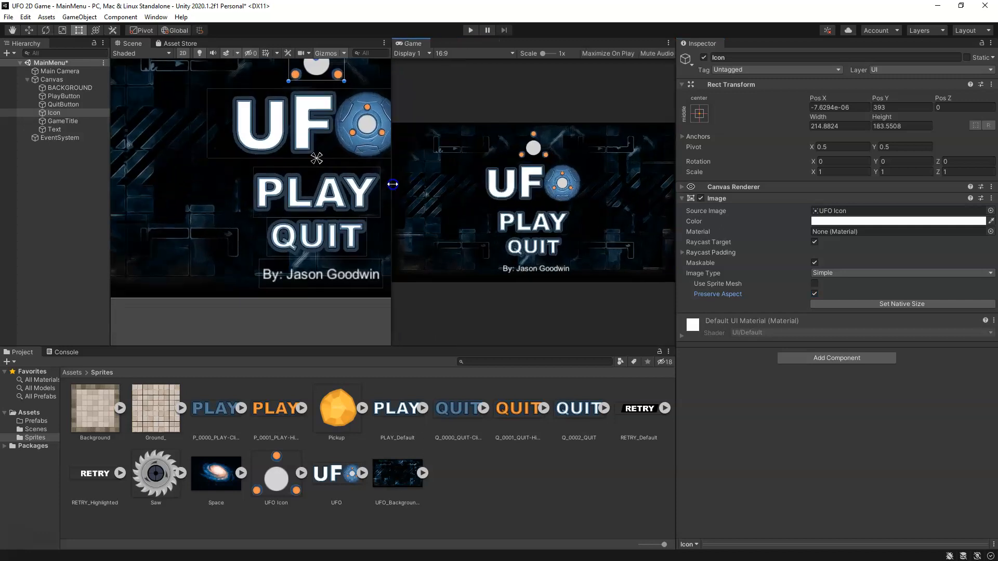
{"action": "left_click", "coordinate": [343, 136]}
{"action": "scroll", "coordinate": [312, 167], "scroll_direction": "down", "scroll_amount": 2}
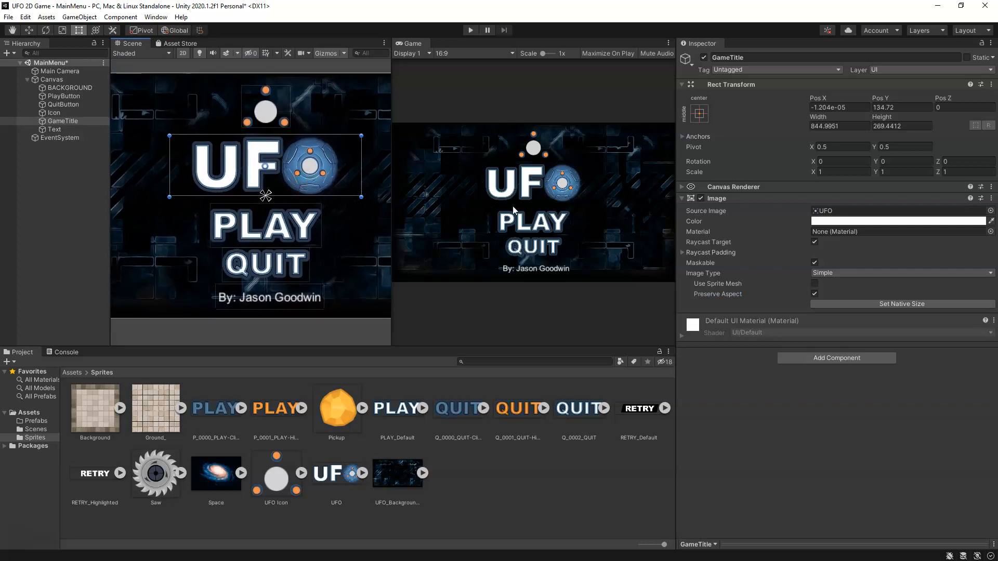
{"action": "left_click", "coordinate": [305, 233]}
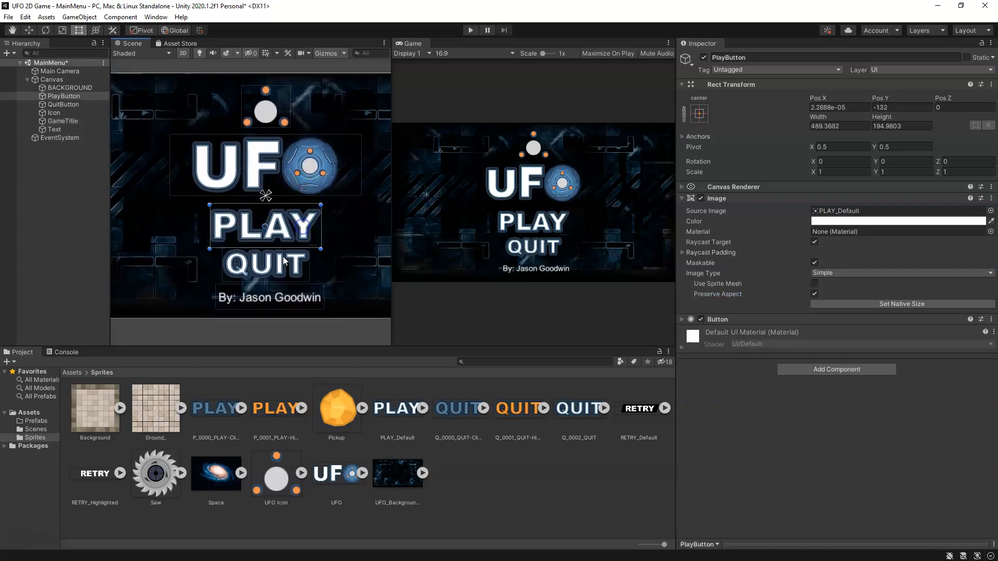
{"action": "left_click", "coordinate": [284, 271], "text": "shift"}
{"action": "left_click", "coordinate": [291, 306], "text": "shift"}
{"action": "left_click_drag", "start_coordinate": [290, 265], "coordinate": [288, 260]}
{"action": "left_click", "coordinate": [283, 260]}
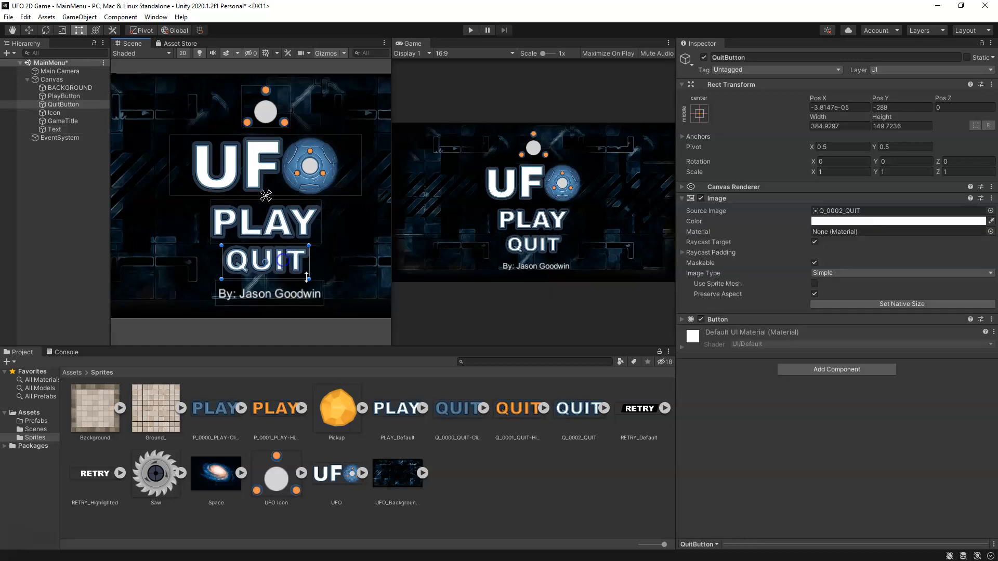
Raise the credit text to about Y -410 beneath QuitButton and enlarge the game view to check the layout
{"action": "left_click", "coordinate": [295, 300]}
{"action": "left_click_drag", "start_coordinate": [295, 299], "coordinate": [301, 289]}
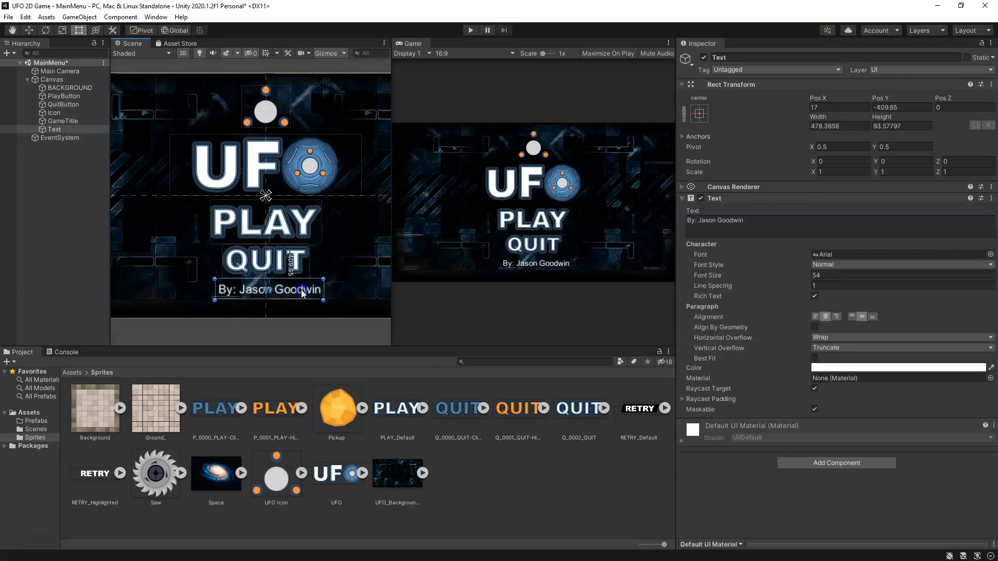
{"action": "scroll", "coordinate": [319, 254], "scroll_direction": "up", "scroll_amount": 3}
{"action": "scroll", "coordinate": [317, 251], "scroll_direction": "down", "scroll_amount": 2}
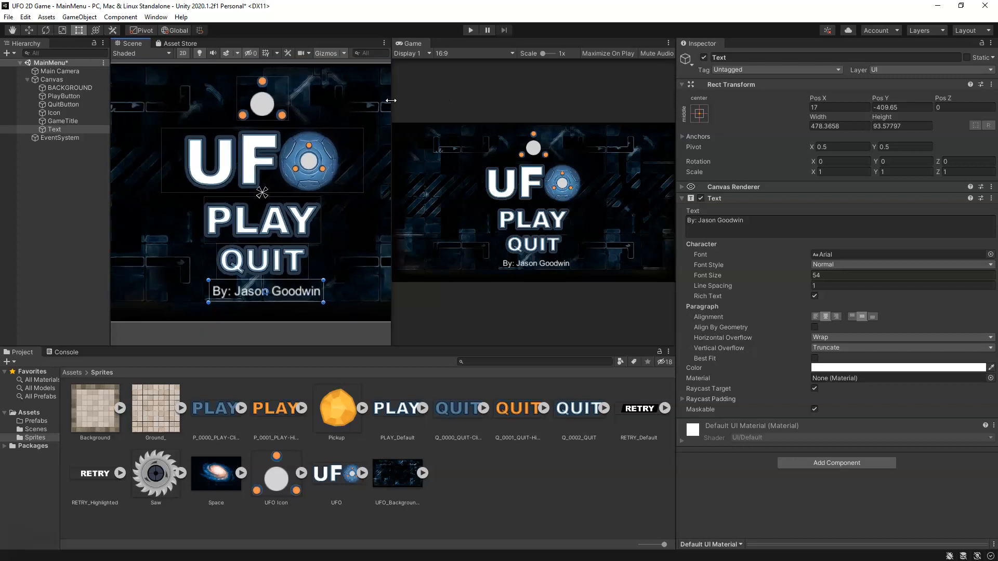
{"action": "left_click_drag", "start_coordinate": [391, 101], "coordinate": [209, 101]}
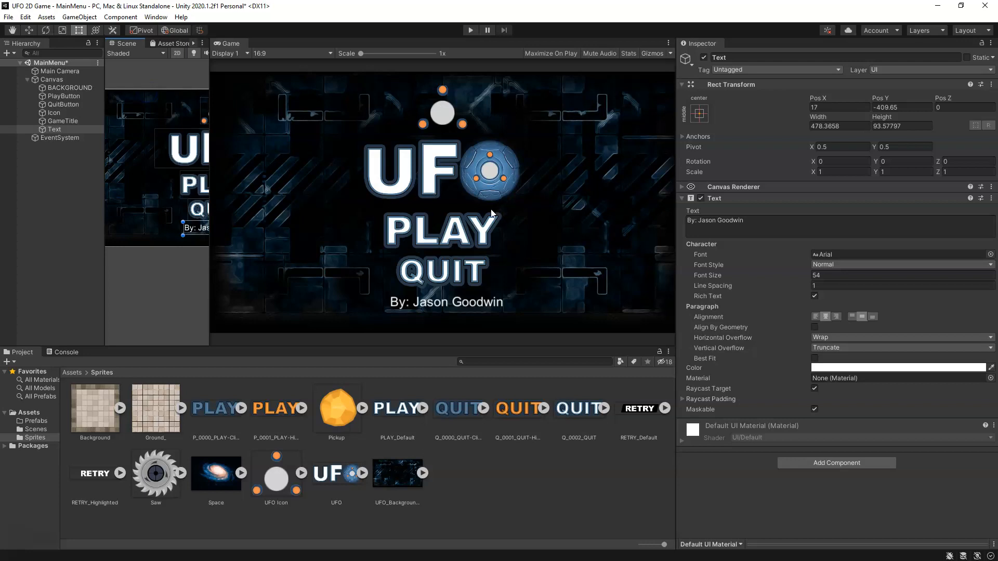
Widen the scene view again and move the Icon image up to about Y 402, keeping it horizontally centred
{"action": "left_click_drag", "start_coordinate": [210, 243], "coordinate": [480, 243]}
{"action": "left_click", "coordinate": [227, 167]}
{"action": "middle_click_drag", "start_coordinate": [227, 167], "coordinate": [268, 161]}
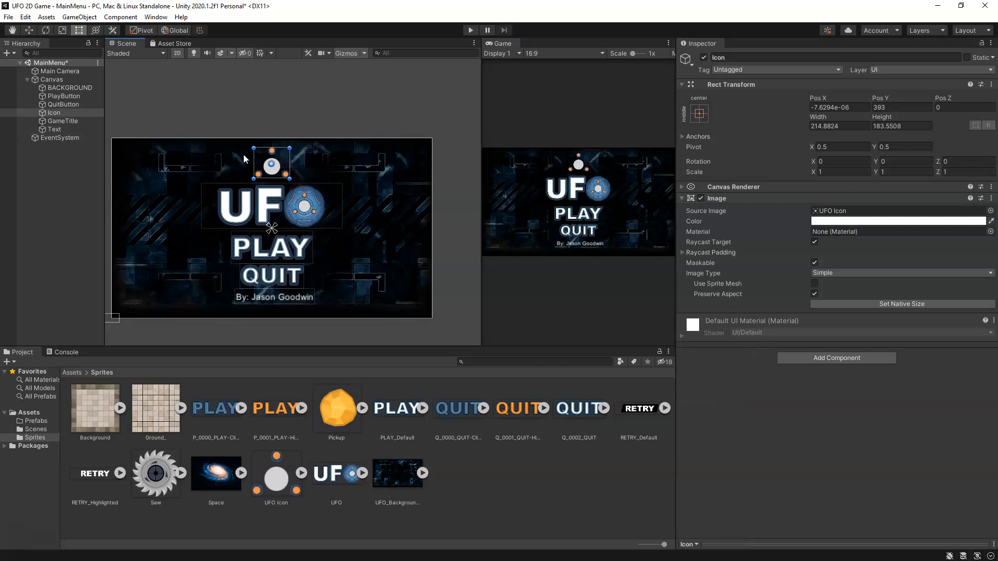
{"action": "left_click_drag", "start_coordinate": [282, 168], "coordinate": [281, 155]}
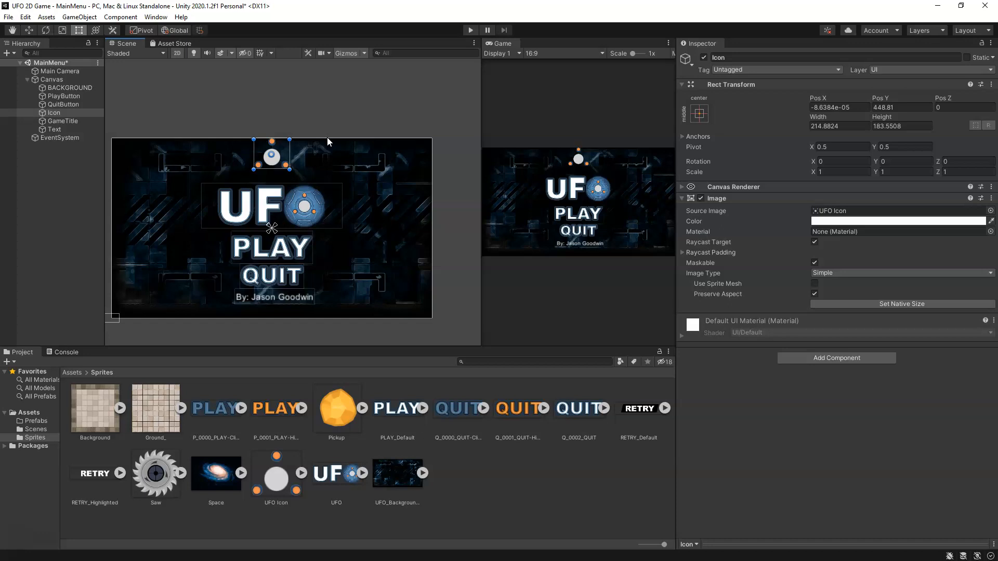
{"action": "left_click_drag", "start_coordinate": [280, 157], "coordinate": [281, 169]}
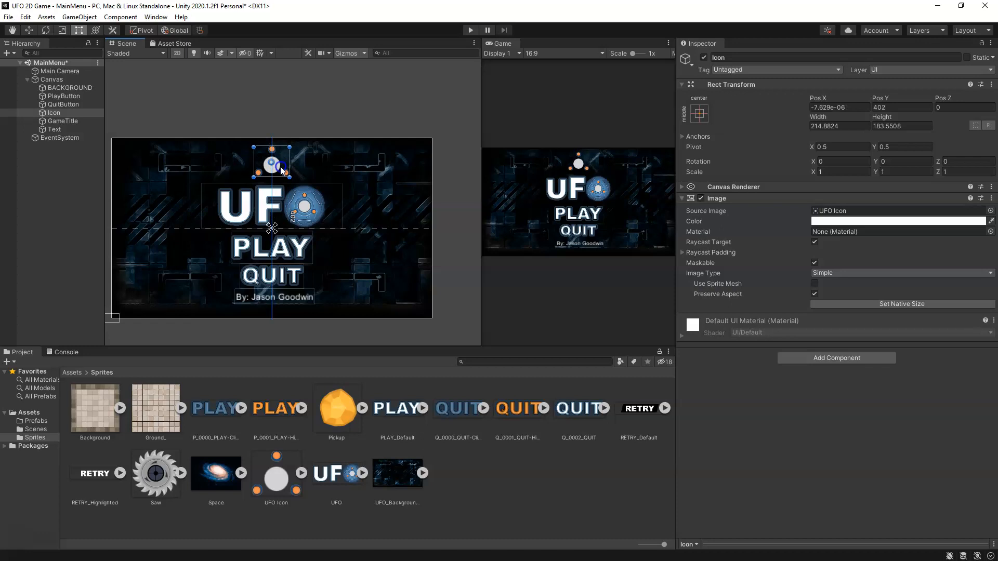
{"action": "left_click_drag", "start_coordinate": [281, 167], "coordinate": [278, 166]}
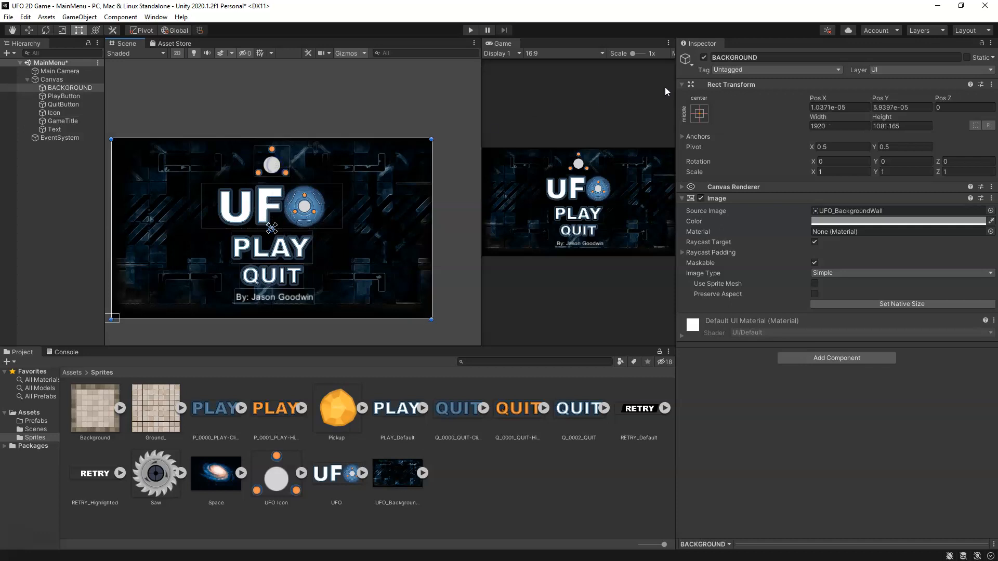
Try moving the BACKGROUND image with its Rect Transform section collapsed
{"action": "left_click", "coordinate": [731, 85]}
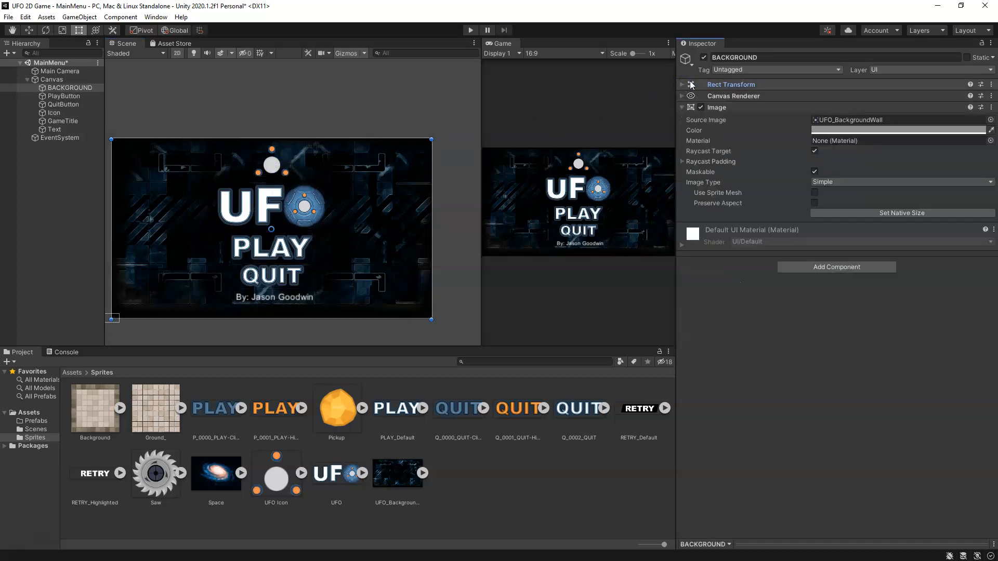
{"action": "left_click", "coordinate": [276, 168]}
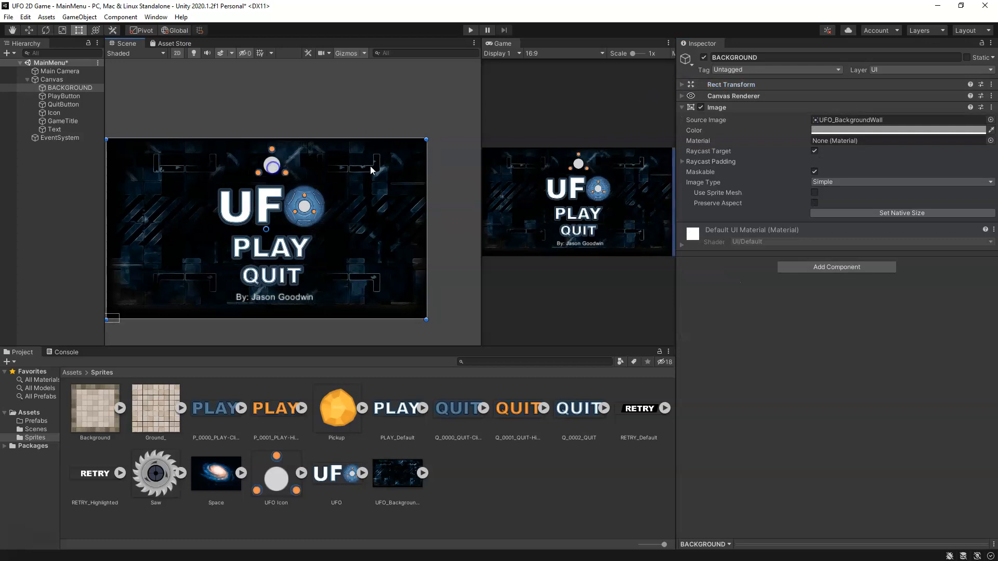
{"action": "left_click", "coordinate": [687, 86]}
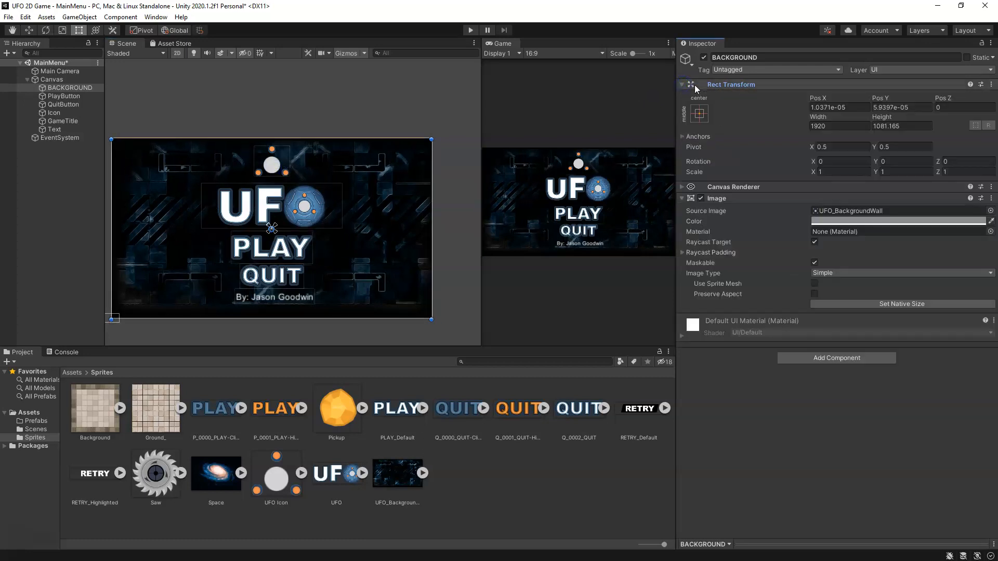
Lower the Icon image slightly to Y 390 above the game title, keeping it horizontally centred
{"action": "left_click", "coordinate": [272, 166]}
{"action": "left_click_drag", "start_coordinate": [279, 173], "coordinate": [280, 174]}
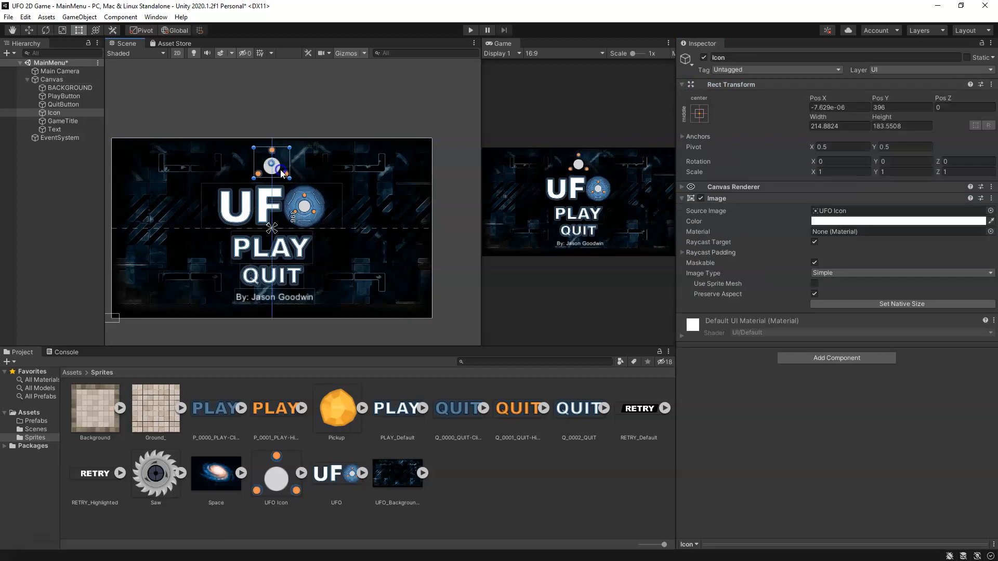
{"action": "left_click", "coordinate": [347, 53]}
{"action": "left_click_drag", "start_coordinate": [278, 173], "coordinate": [281, 173]}
{"action": "key", "text": "ctrl+z"}
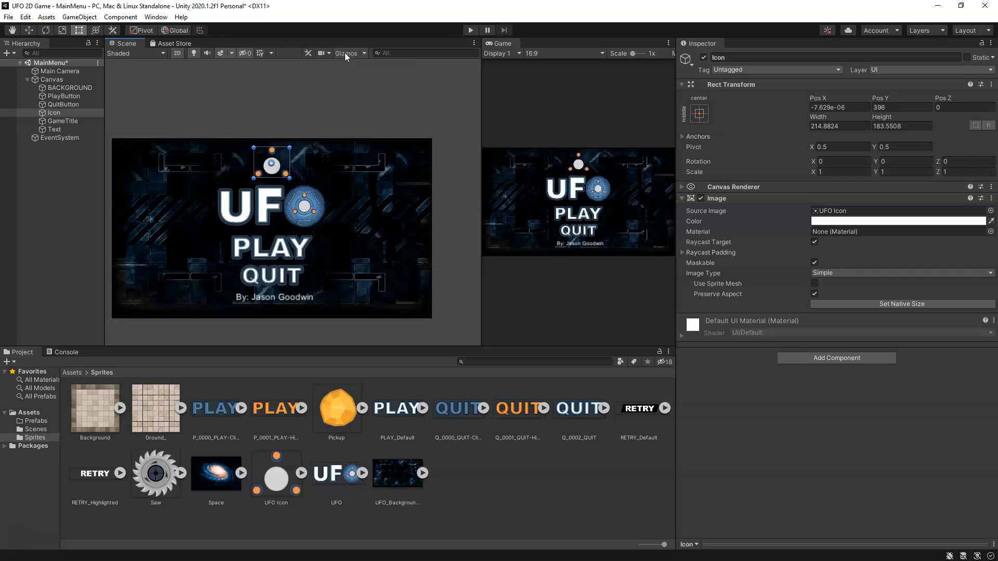
{"action": "left_click", "coordinate": [348, 53]}
{"action": "left_click_drag", "start_coordinate": [279, 167], "coordinate": [279, 169]}
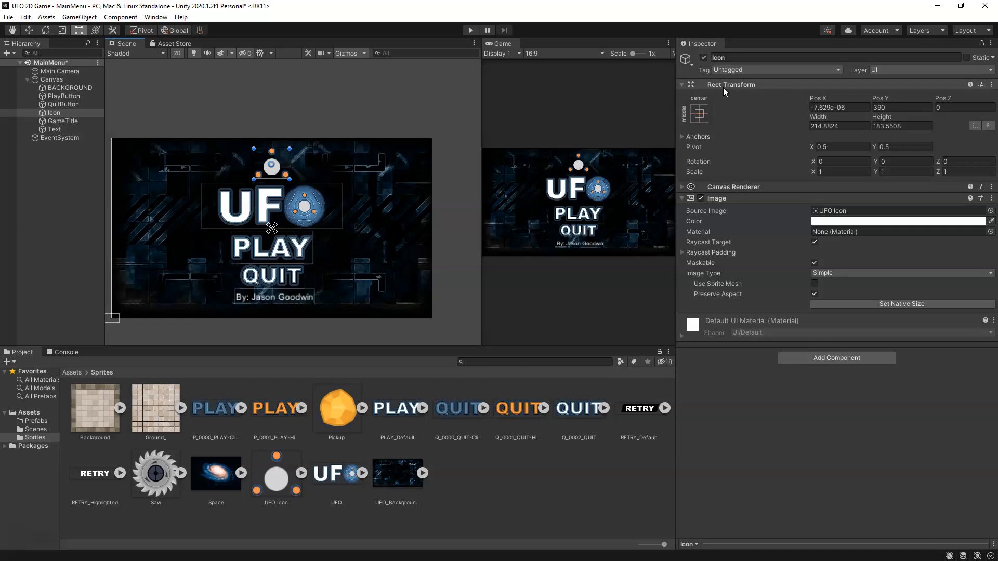
Check the centring of GameTitle, PlayButton and QuitButton, and snap the credit text to the canvas's horizontal centre at about Y -410
{"action": "left_click", "coordinate": [700, 113]}
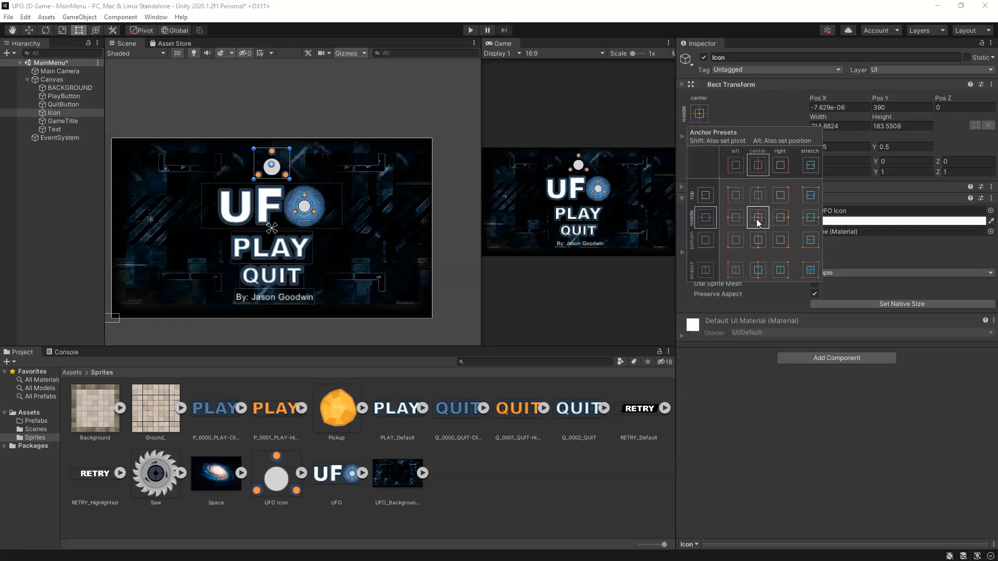
{"action": "left_click", "coordinate": [305, 215]}
{"action": "left_click", "coordinate": [296, 197]}
{"action": "left_click_drag", "start_coordinate": [308, 207], "coordinate": [305, 209]}
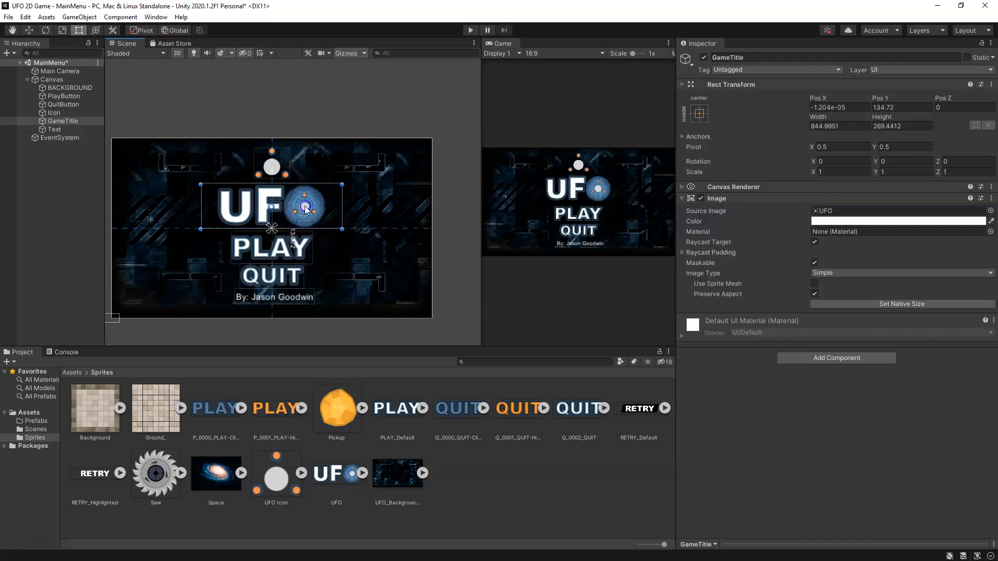
{"action": "left_click", "coordinate": [291, 248]}
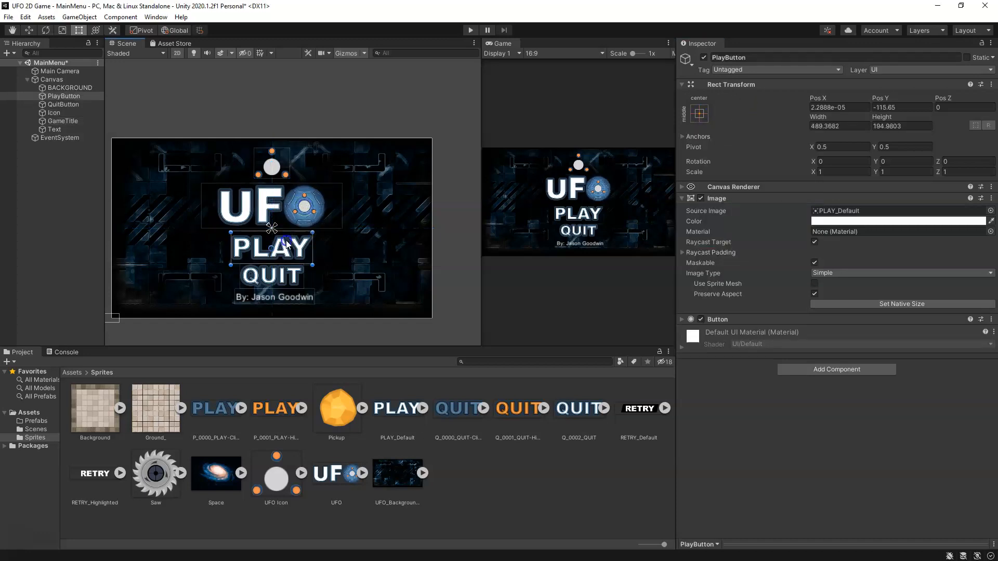
{"action": "left_click", "coordinate": [291, 277]}
{"action": "left_click_drag", "start_coordinate": [290, 278], "coordinate": [289, 296]}
{"action": "left_click", "coordinate": [294, 295]}
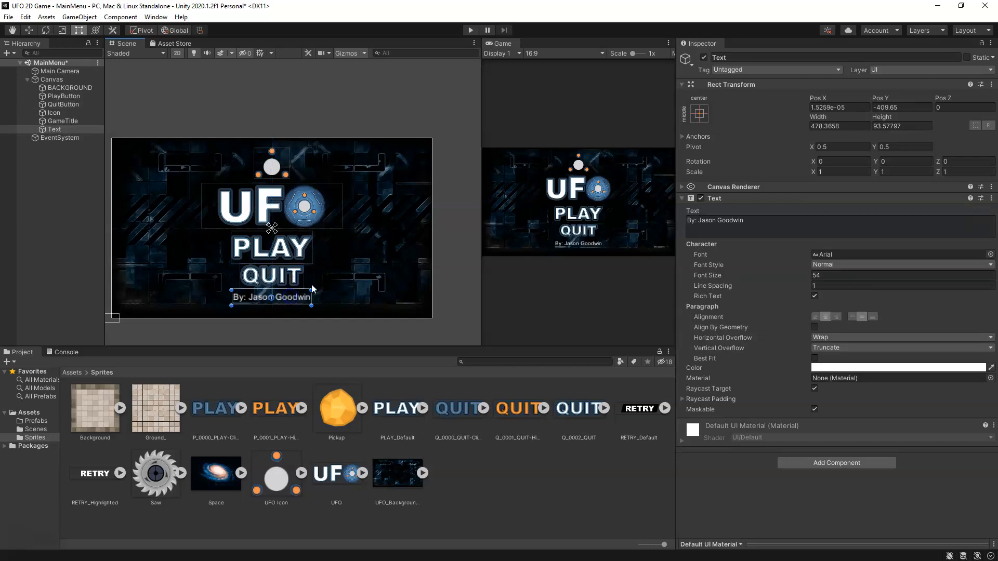
{"action": "left_click", "coordinate": [370, 307]}
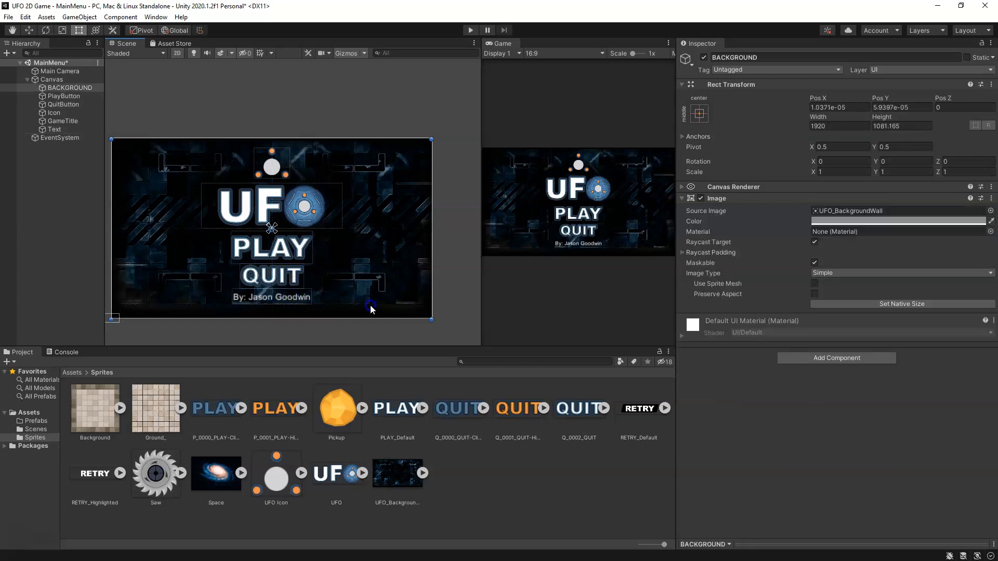
Nudge PlayButton slightly up and sideways to about X -5.5, Y -106
{"action": "left_click", "coordinate": [294, 253]}
{"action": "left_click_drag", "start_coordinate": [296, 254], "coordinate": [296, 250]}
{"action": "scroll", "coordinate": [297, 252], "scroll_direction": "up", "scroll_amount": 3}
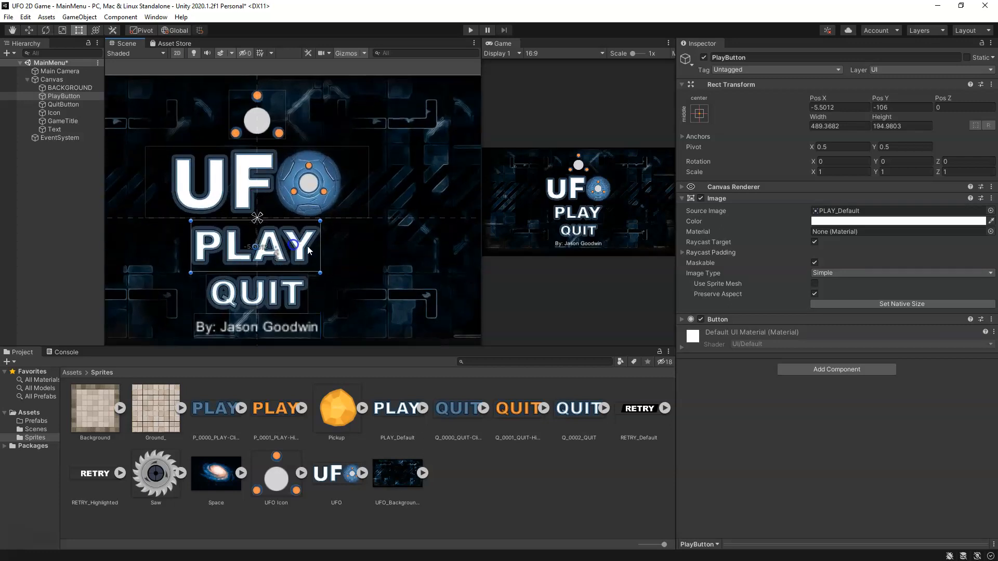
{"action": "left_click", "coordinate": [382, 256]}
{"action": "scroll", "coordinate": [329, 261], "scroll_direction": "down", "scroll_amount": 4}
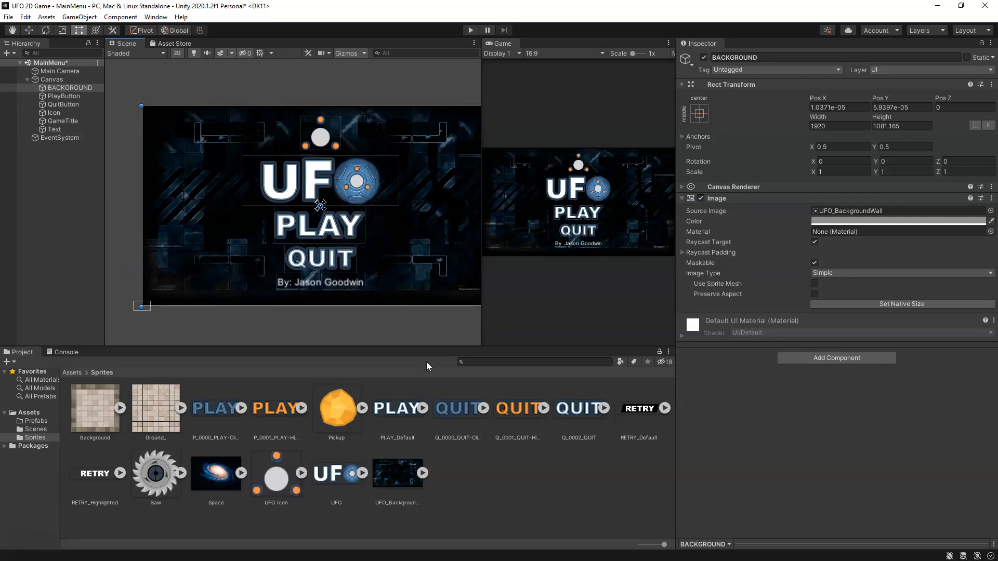
Rename the credit Text object as "created by name"
{"action": "left_click", "coordinate": [58, 129]}
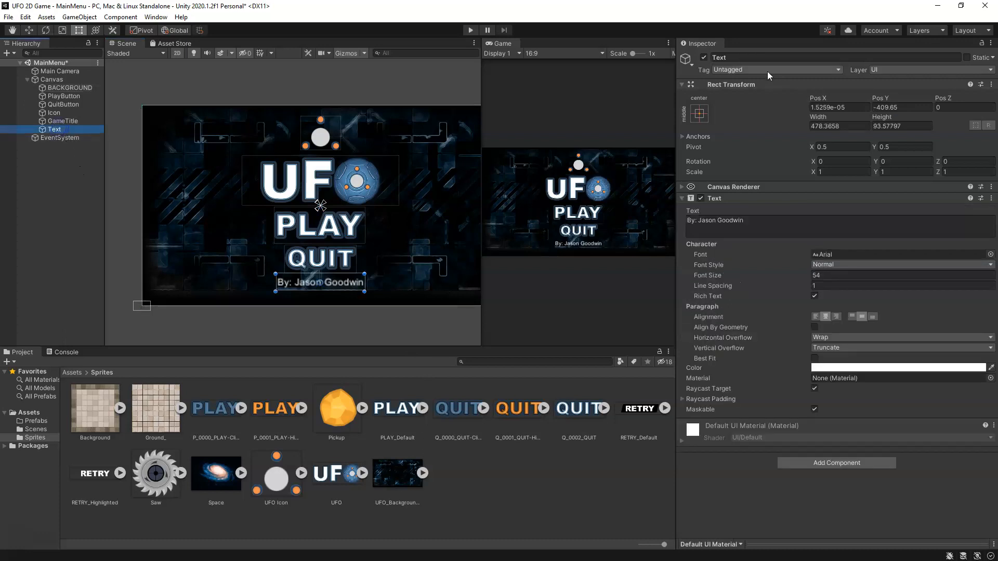
{"action": "left_click", "coordinate": [742, 56]}
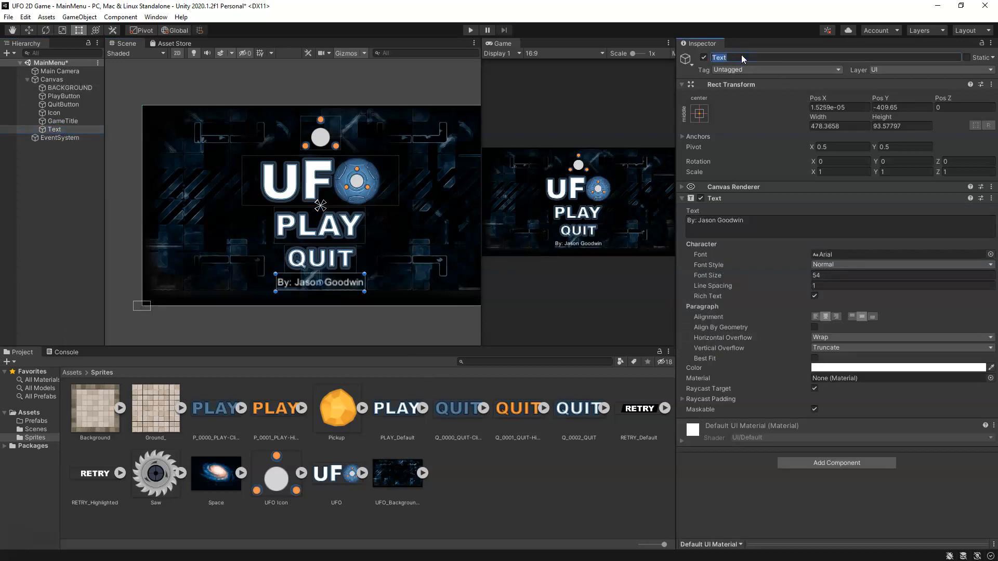
{"action": "type", "text": "created by"}
{"action": "key", "text": "Return"}
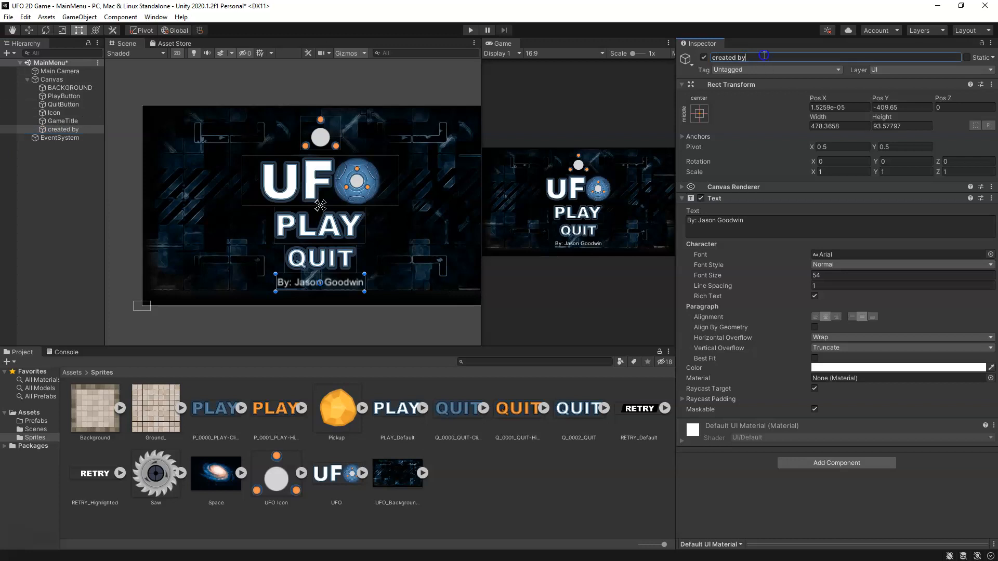
{"action": "type", "text": "name"}
{"action": "middle_click_drag", "start_coordinate": [404, 220], "coordinate": [381, 222]}
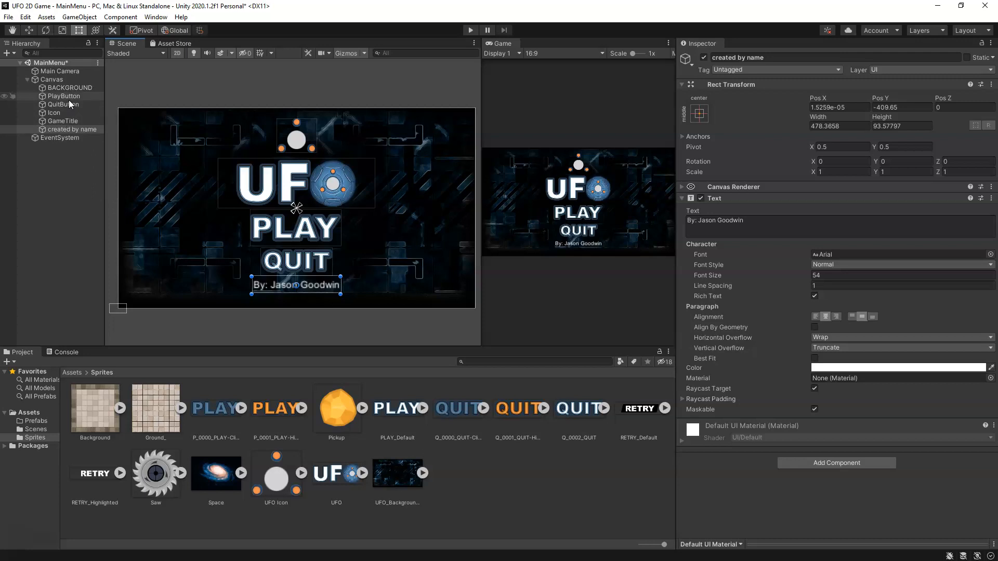
Create an empty child object under Canvas and name it MainMenuManager
{"action": "left_click", "coordinate": [58, 79]}
{"action": "right_click", "coordinate": [58, 79]}
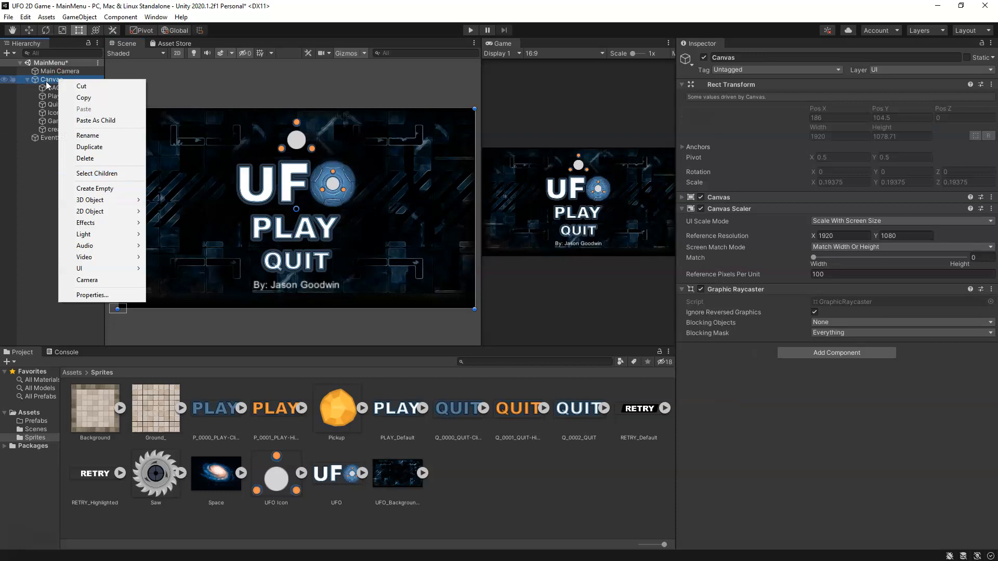
{"action": "left_click", "coordinate": [123, 189]}
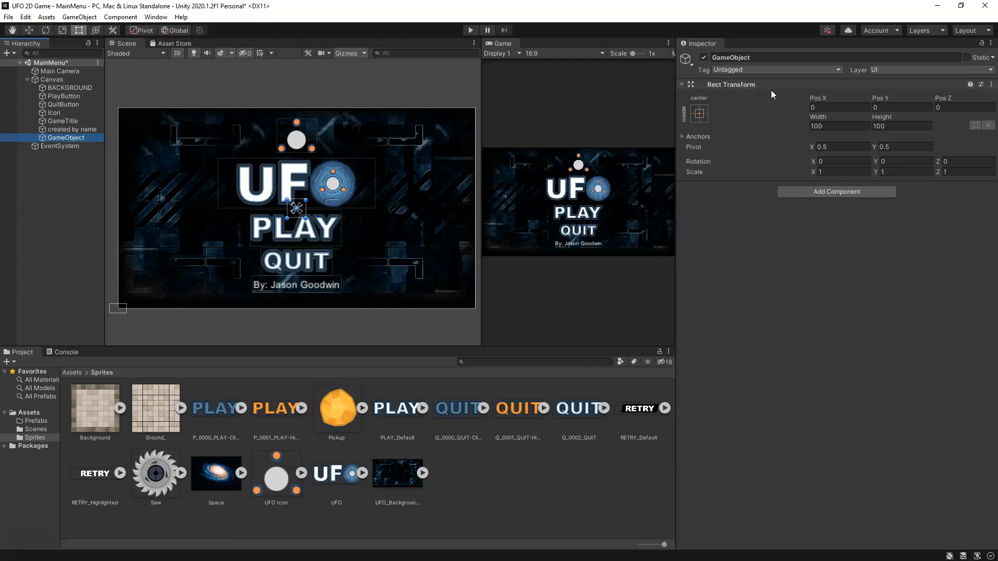
{"action": "left_click", "coordinate": [761, 57]}
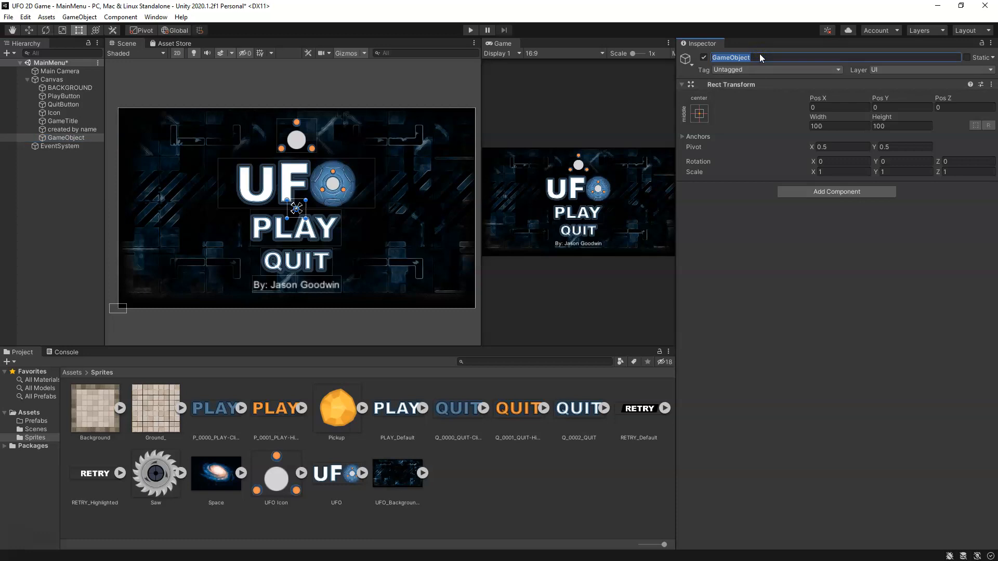
{"action": "type", "text": "MainMenuManger"}
{"action": "key", "text": "Return"}
{"action": "left_click", "coordinate": [759, 57]}
{"action": "left_click", "coordinate": [757, 57]}
{"action": "type", "text": "a"}
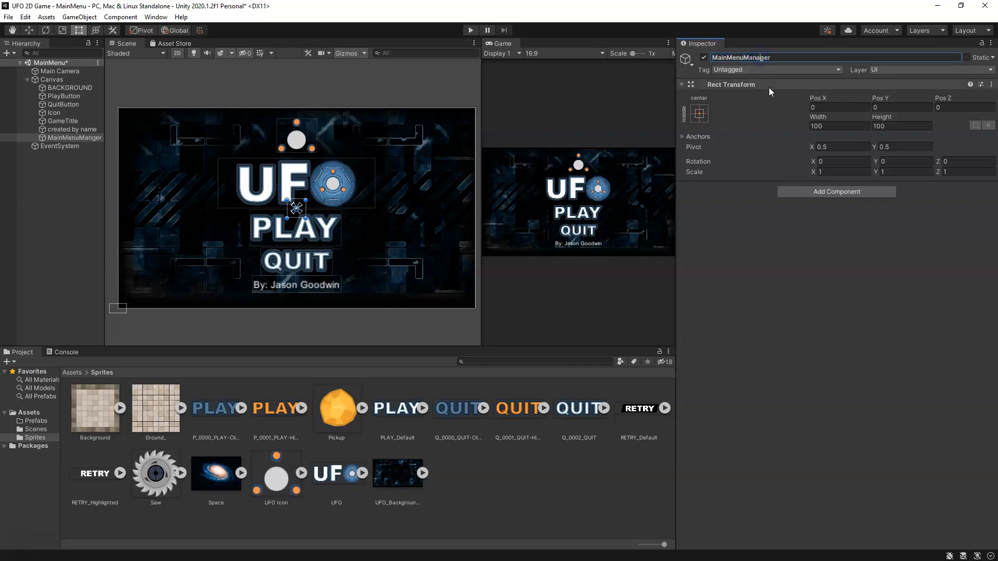
{"action": "left_click", "coordinate": [874, 293]}
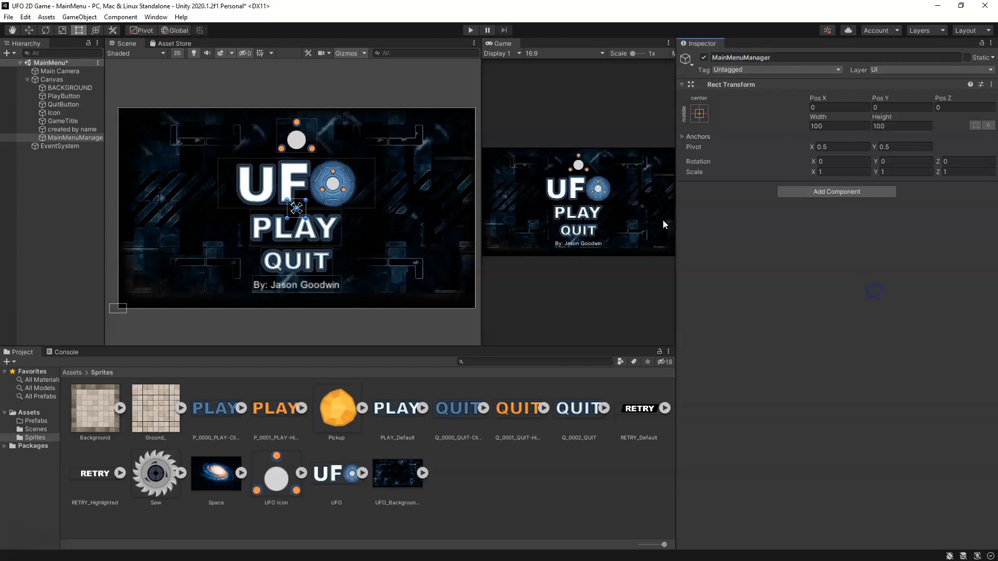
Create a C# script named MainMenu in the Assets folder and attach it to the MainMenuManager object
{"action": "left_click", "coordinate": [33, 415]}
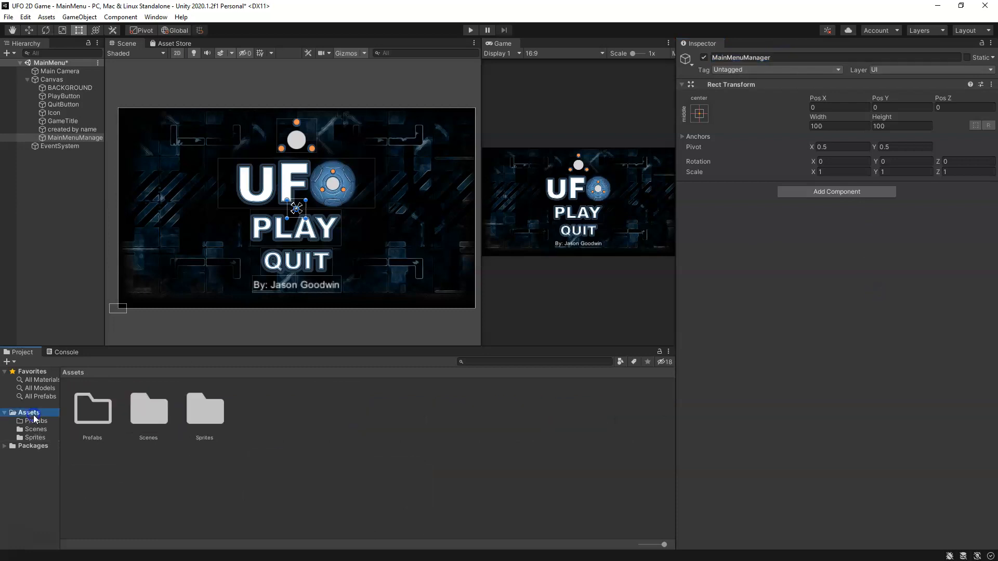
{"action": "right_click", "coordinate": [348, 445]}
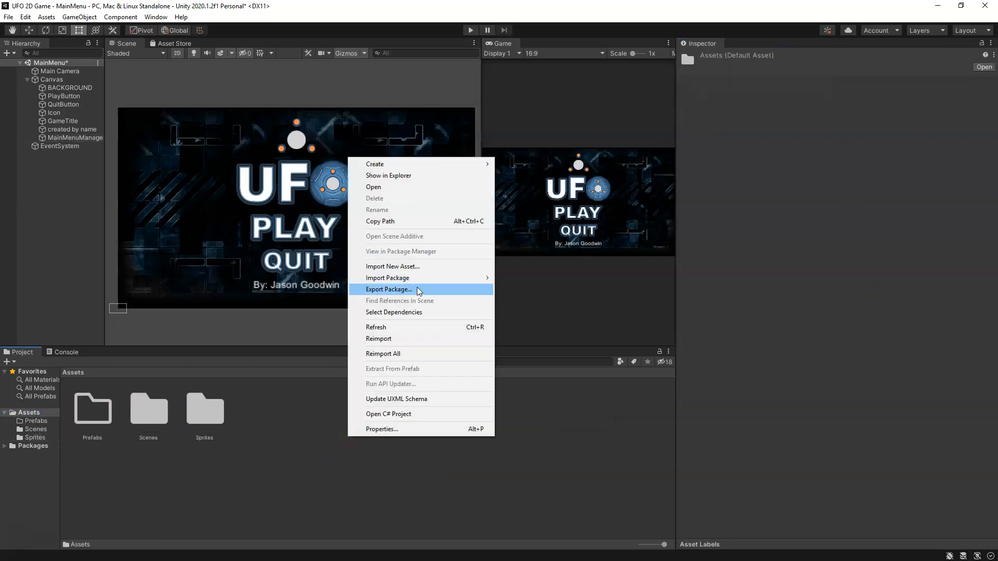
{"action": "mouse_move", "coordinate": [404, 169]}
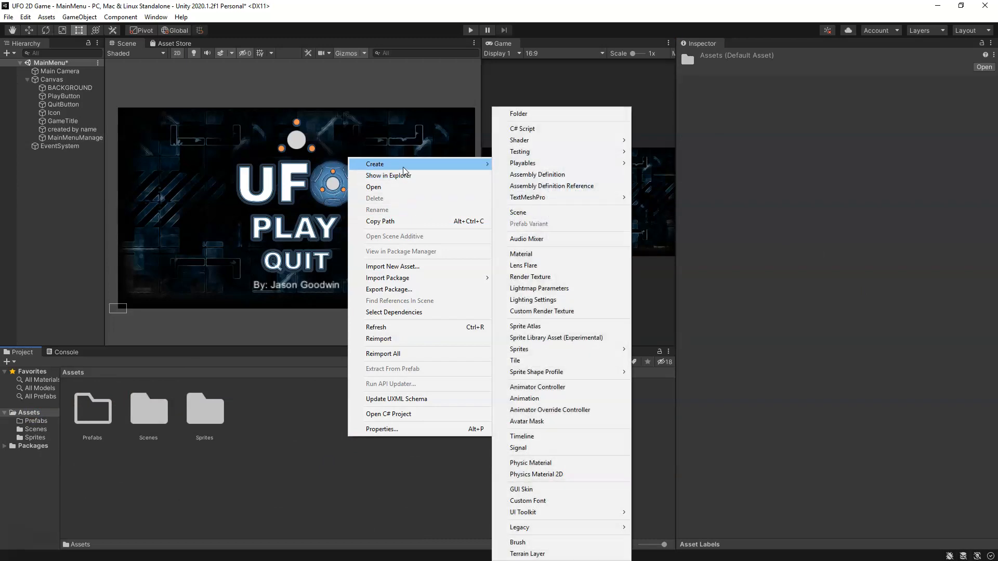
{"action": "left_click", "coordinate": [551, 129]}
{"action": "type", "text": "MainMenu"}
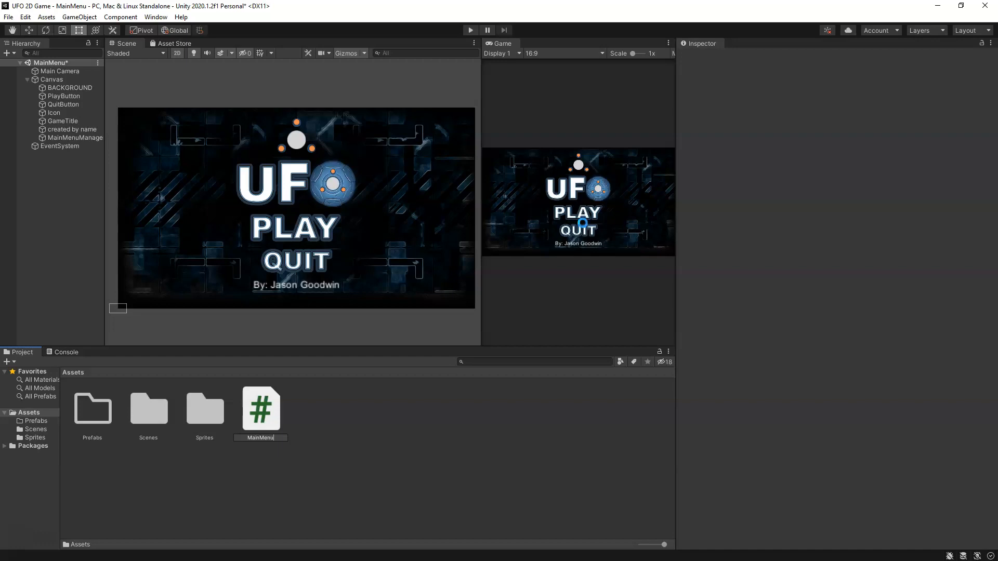
{"action": "key", "text": "Return"}
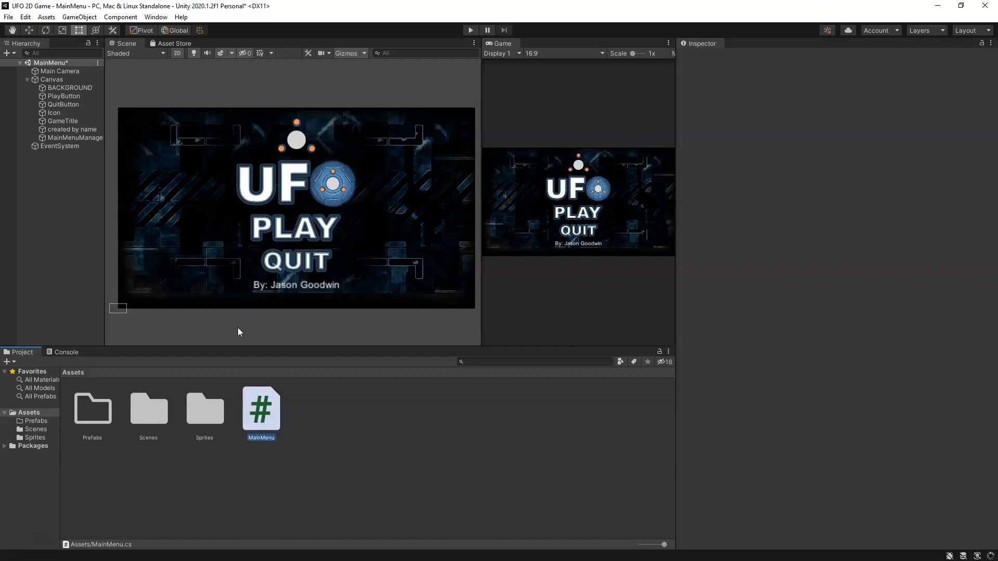
{"action": "left_click", "coordinate": [69, 139]}
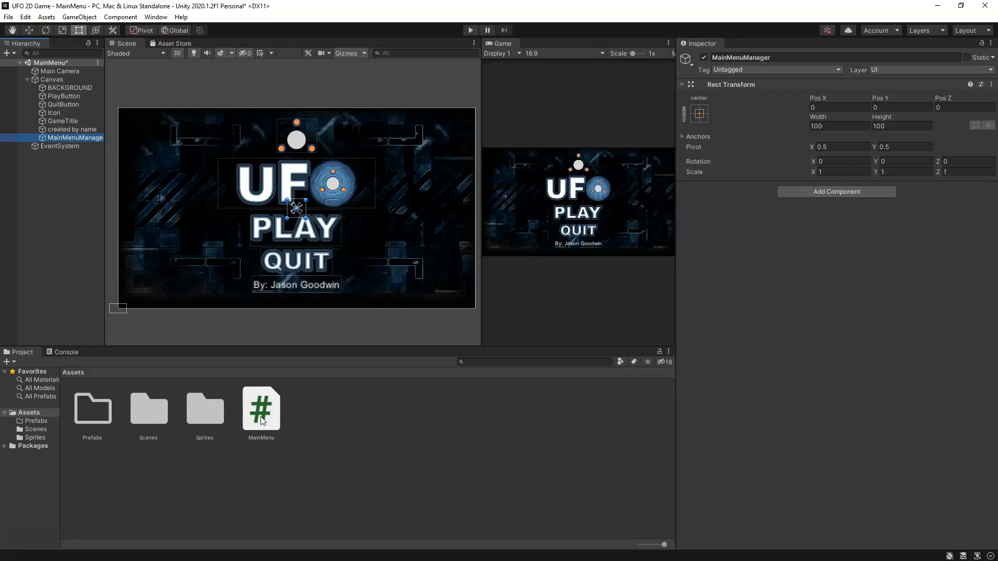
{"action": "left_click_drag", "start_coordinate": [262, 421], "coordinate": [815, 287]}
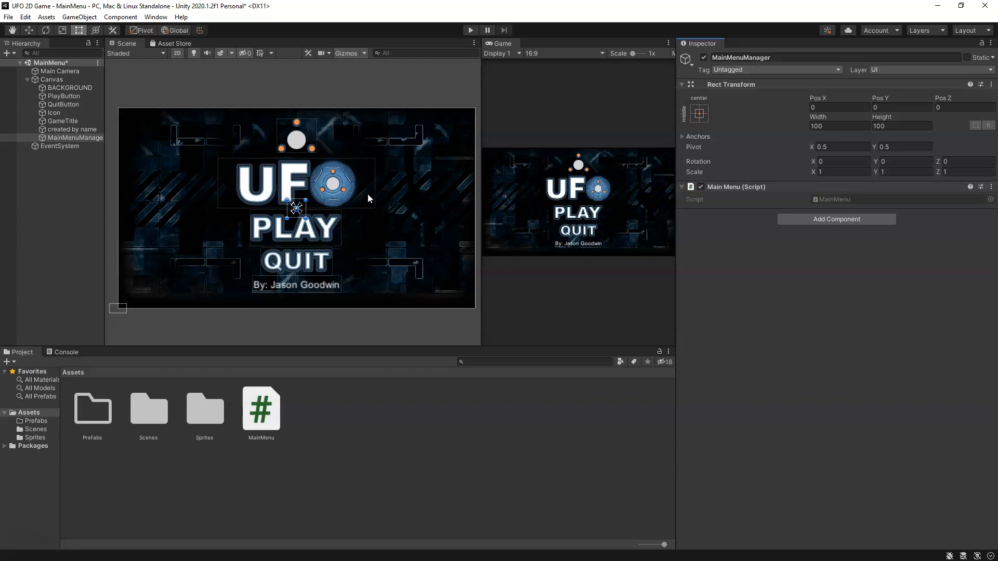
Move MainMenuManager beside the menu to about X 737, Y 5 and enlarge it to about 279 by 253
{"action": "left_click", "coordinate": [301, 213]}
{"action": "left_click_drag", "start_coordinate": [302, 212], "coordinate": [421, 218]}
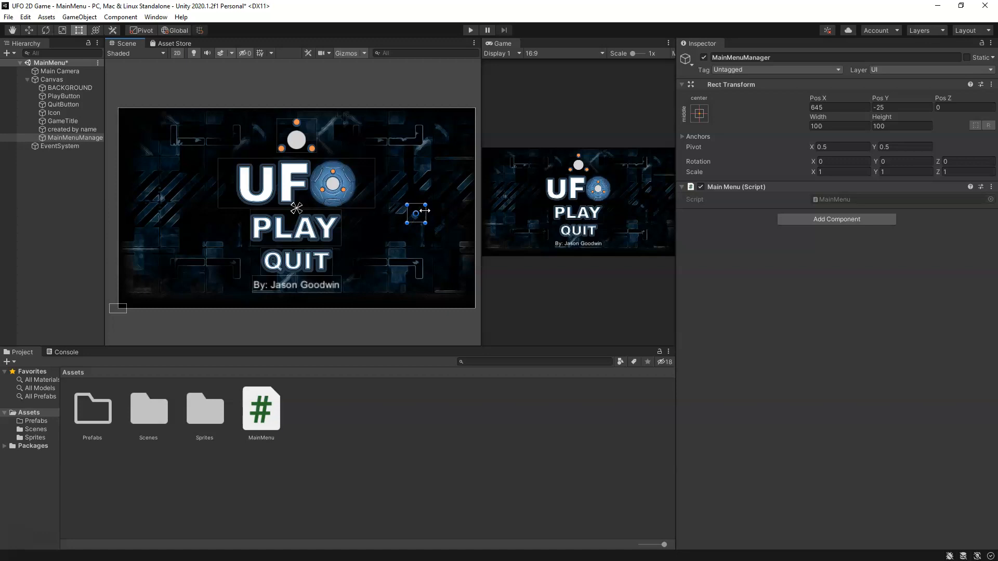
{"action": "scroll", "coordinate": [432, 218], "scroll_direction": "up", "scroll_amount": 4}
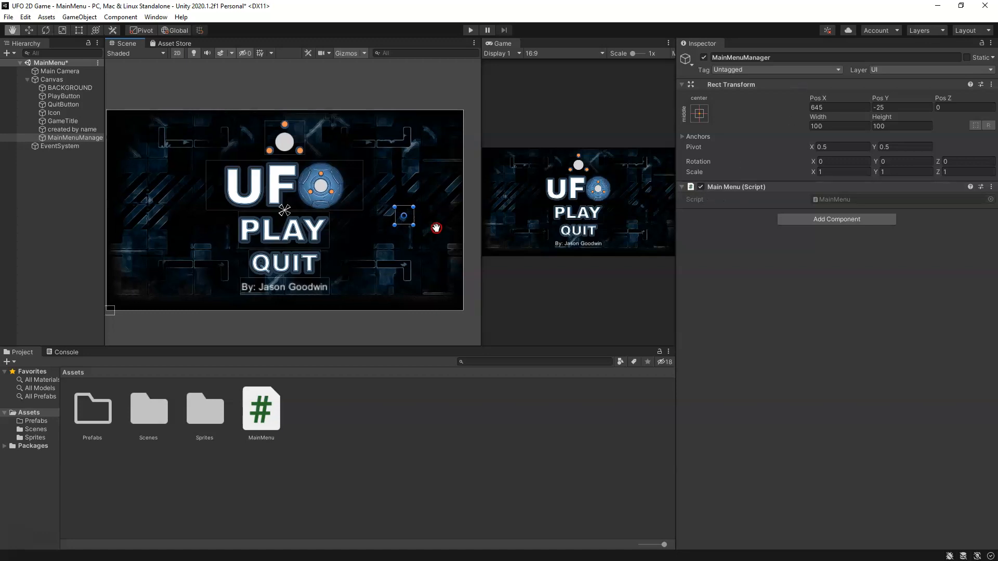
{"action": "left_click_drag", "start_coordinate": [356, 209], "coordinate": [393, 201]}
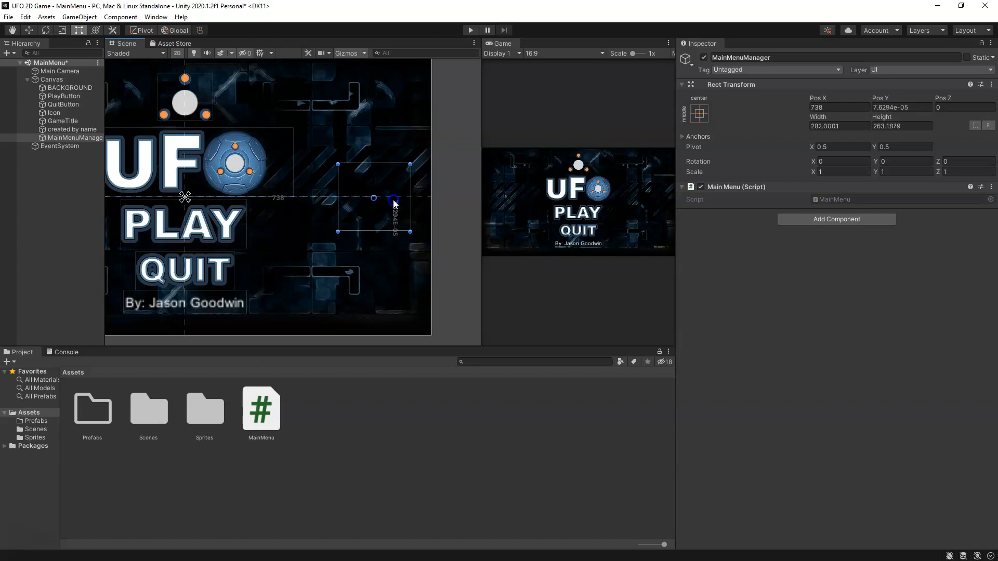
{"action": "scroll", "coordinate": [401, 206], "scroll_direction": "down", "scroll_amount": 3}
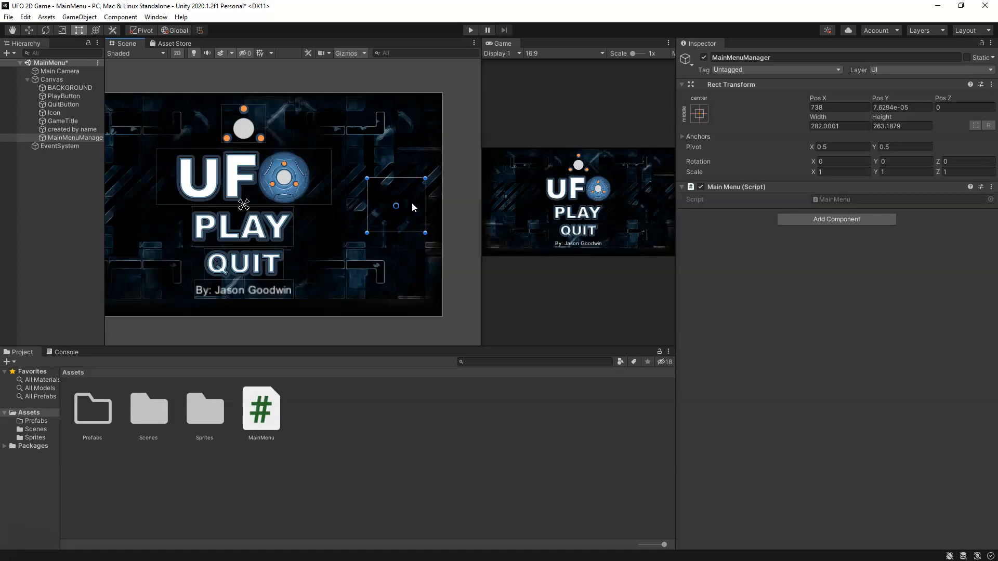
{"action": "left_click_drag", "start_coordinate": [425, 233], "coordinate": [425, 230]}
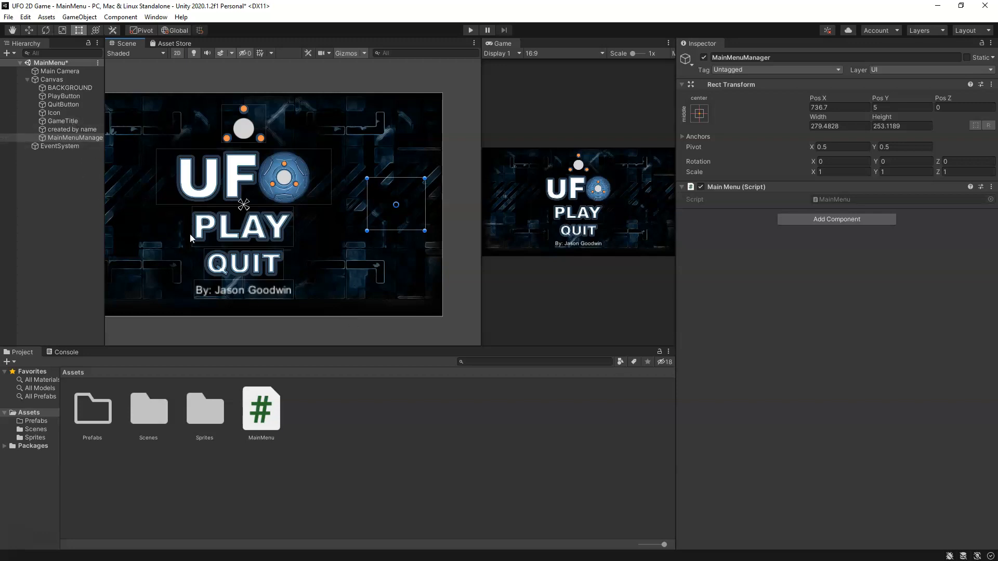
Examine the credit text's sharpness in the scene and game views, and open its font size for editing
{"action": "left_click", "coordinate": [243, 296]}
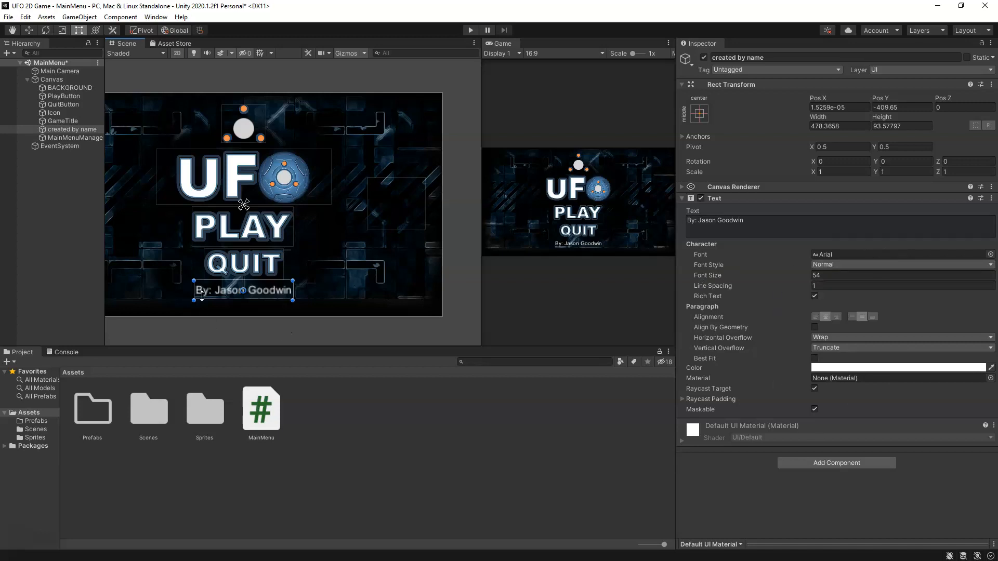
{"action": "scroll", "coordinate": [202, 296], "scroll_direction": "up", "scroll_amount": 5}
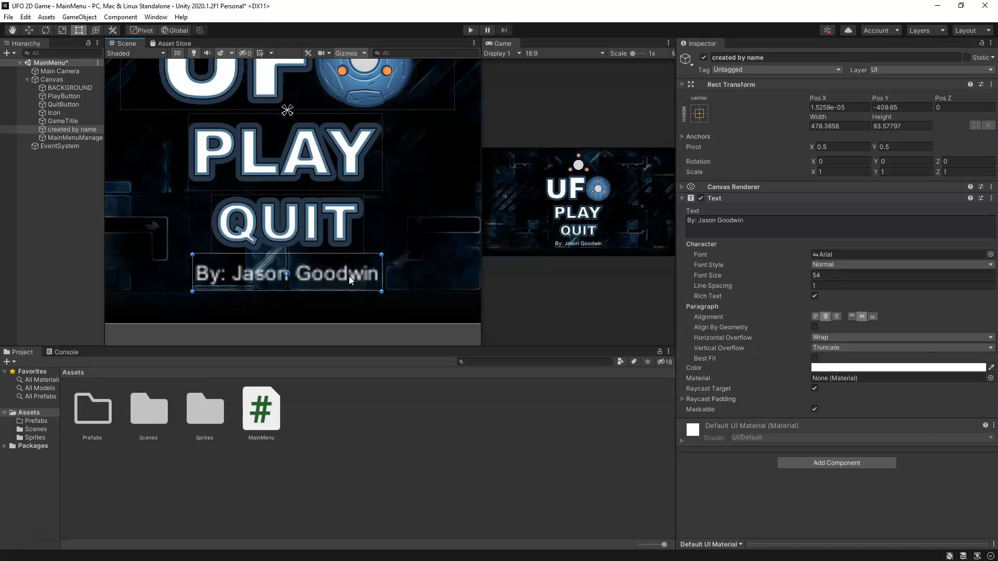
{"action": "scroll", "coordinate": [338, 247], "scroll_direction": "up", "scroll_amount": 3}
{"action": "scroll", "coordinate": [285, 291], "scroll_direction": "up", "scroll_amount": 1}
{"action": "middle_click_drag", "start_coordinate": [284, 290], "coordinate": [345, 270]}
{"action": "scroll", "coordinate": [372, 275], "scroll_direction": "up", "scroll_amount": 2}
{"action": "middle_click_drag", "start_coordinate": [424, 277], "coordinate": [376, 285]}
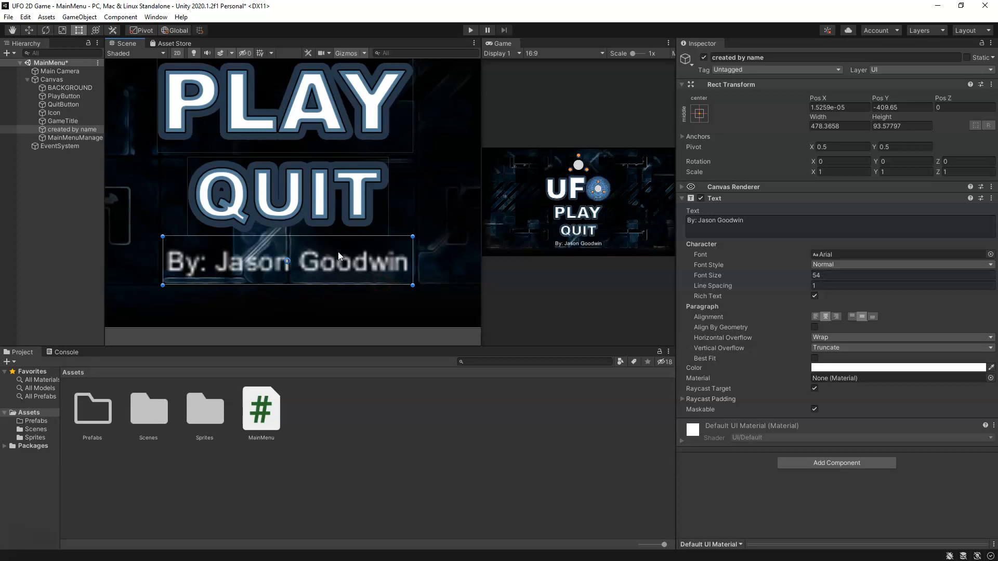
{"action": "left_click_drag", "start_coordinate": [481, 284], "coordinate": [310, 280]}
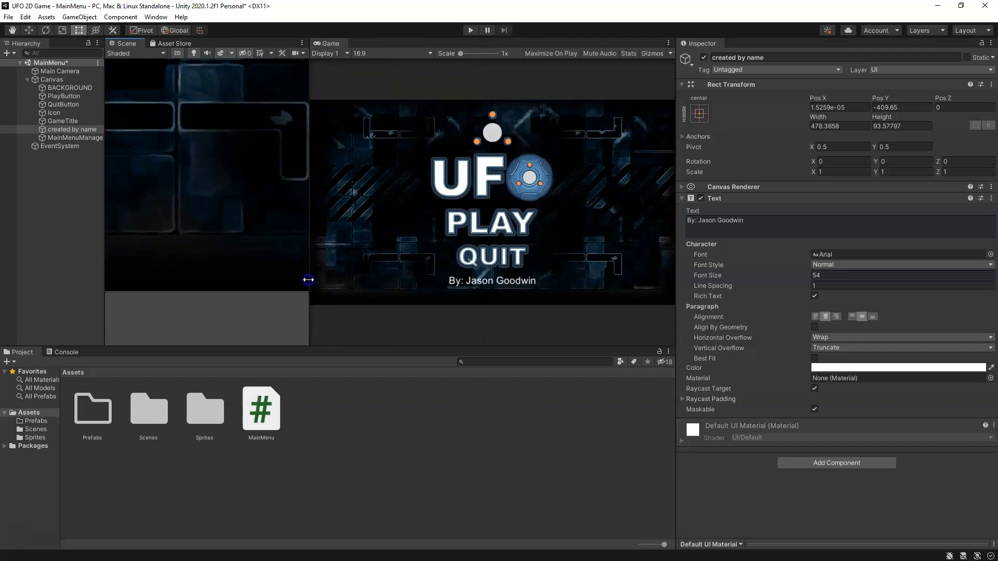
{"action": "left_click_drag", "start_coordinate": [425, 281], "coordinate": [474, 278]}
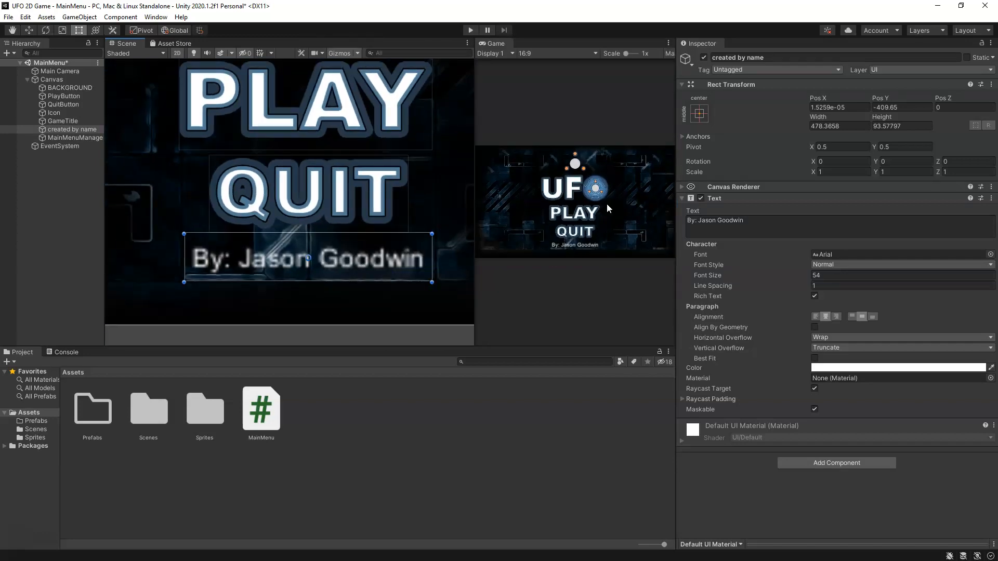
{"action": "left_click", "coordinate": [712, 274]}
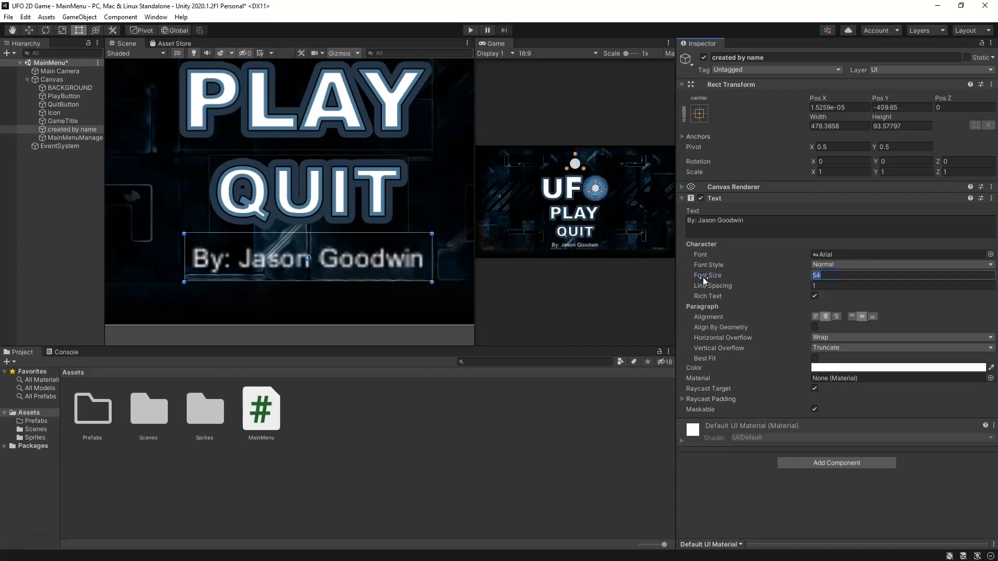